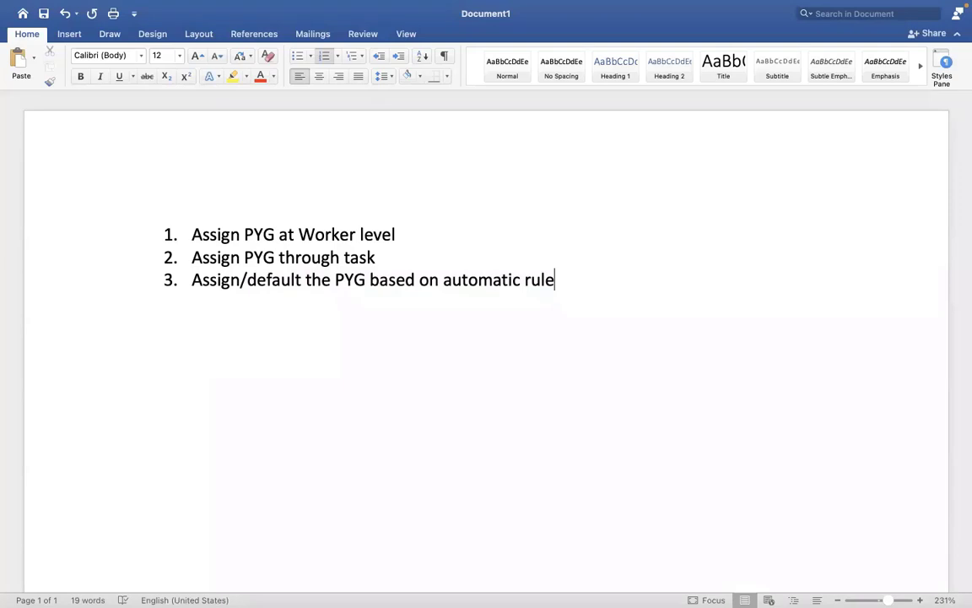
- Add a fourth list item reading 'EIB – ASSIGN PAY GROUP THROUGH EIB' and select it
key(Return)
text(EIB - ASSI)
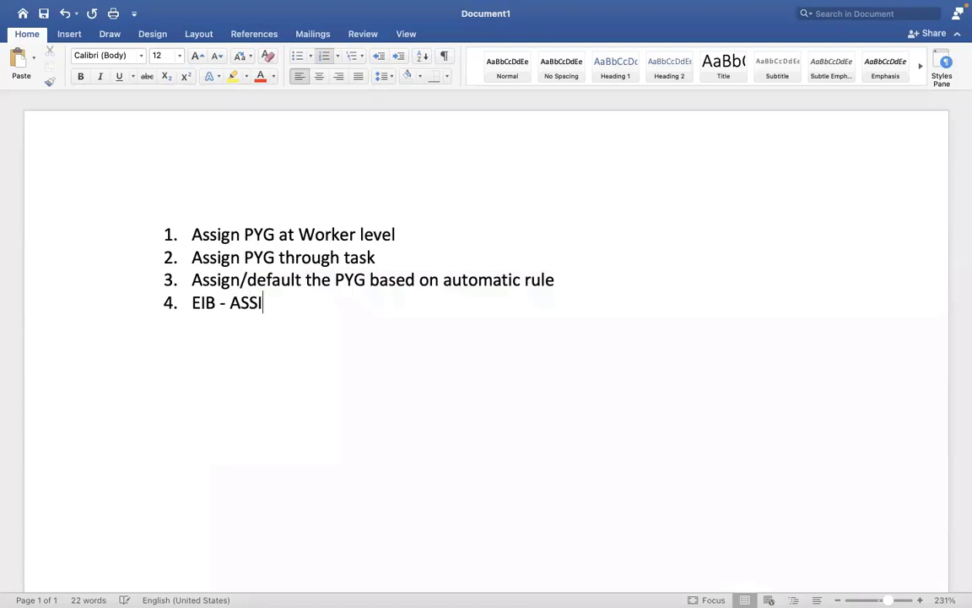
text(GN PAY GRO)
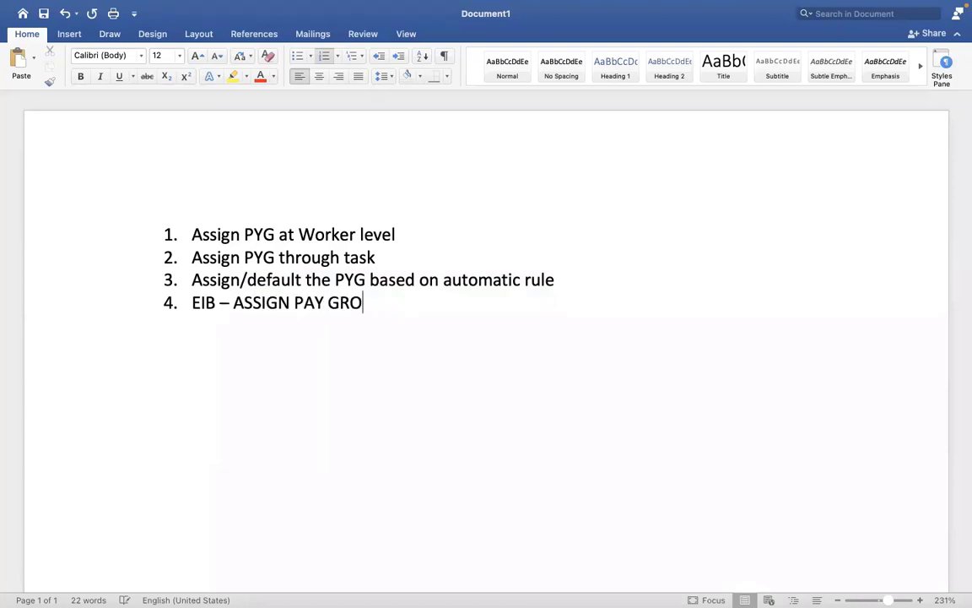
text(UP THROUGH EIB)
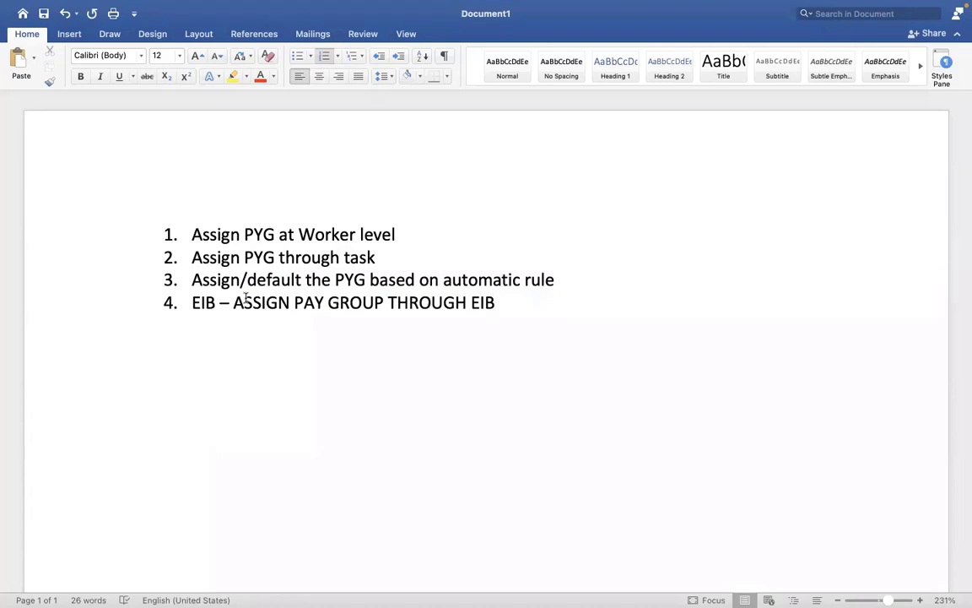
drag(496, 302, 193, 303)
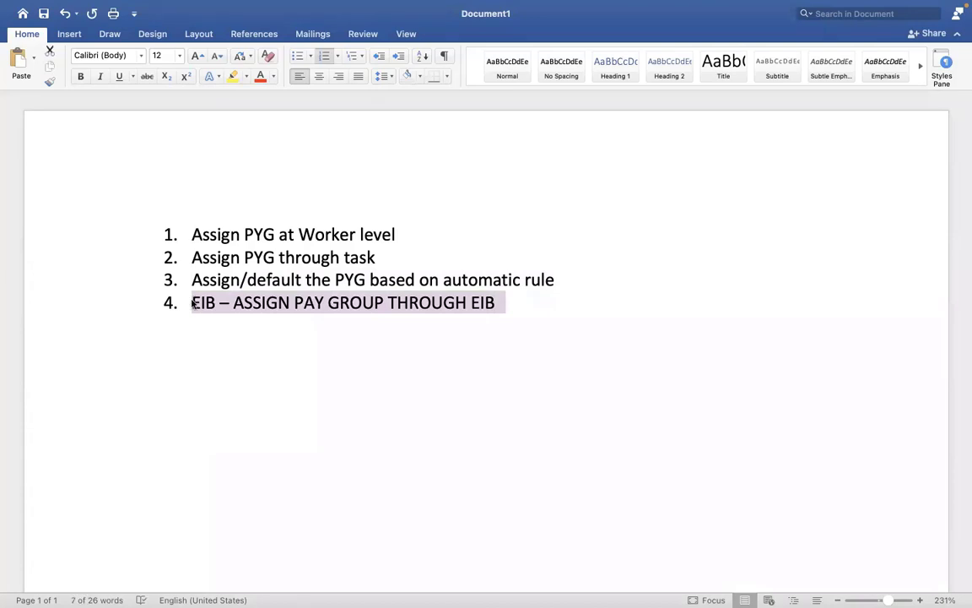
key(ctrl+Right)
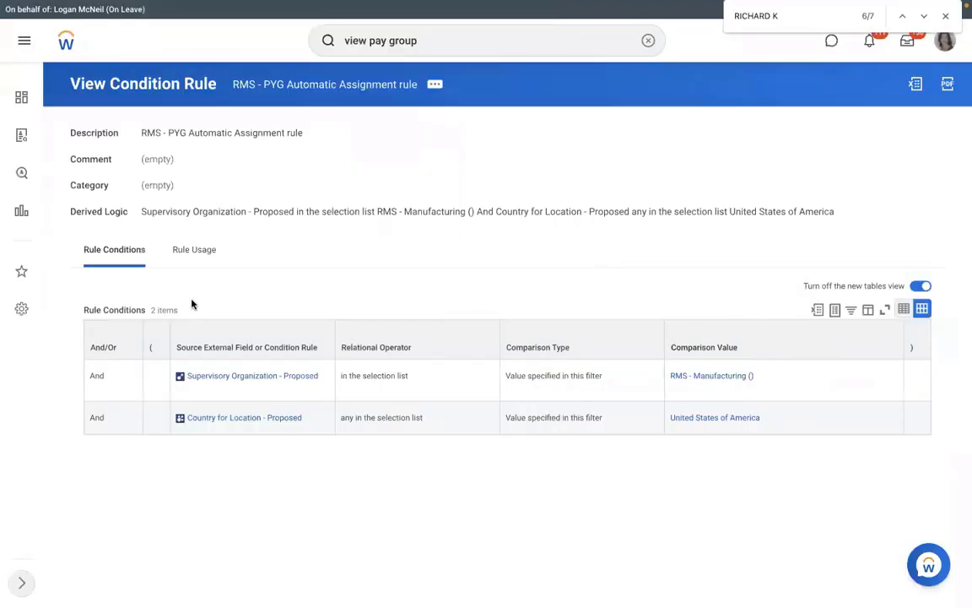
key(ctrl+Left)
- Append '– ASSIGN /CHANGE THE PYG for mass employees?' to the end of item 4
click(514, 311)
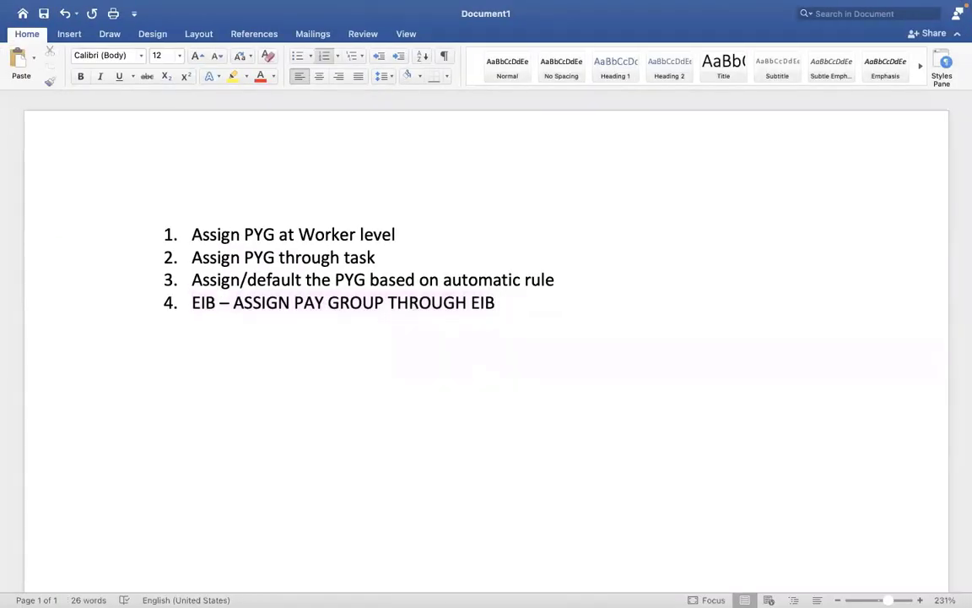
text(- ASSI)
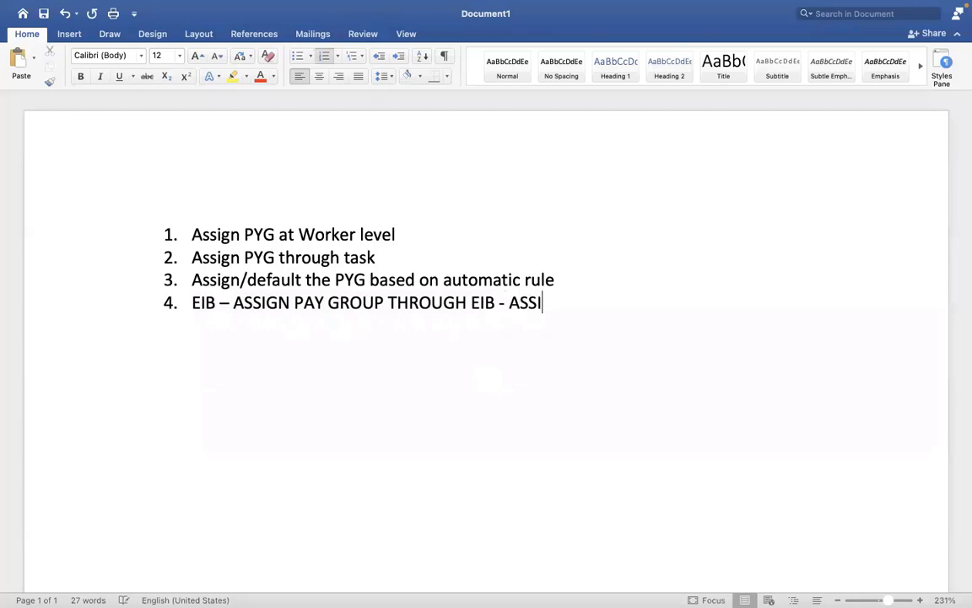
text(GN /CHANGE THE p)
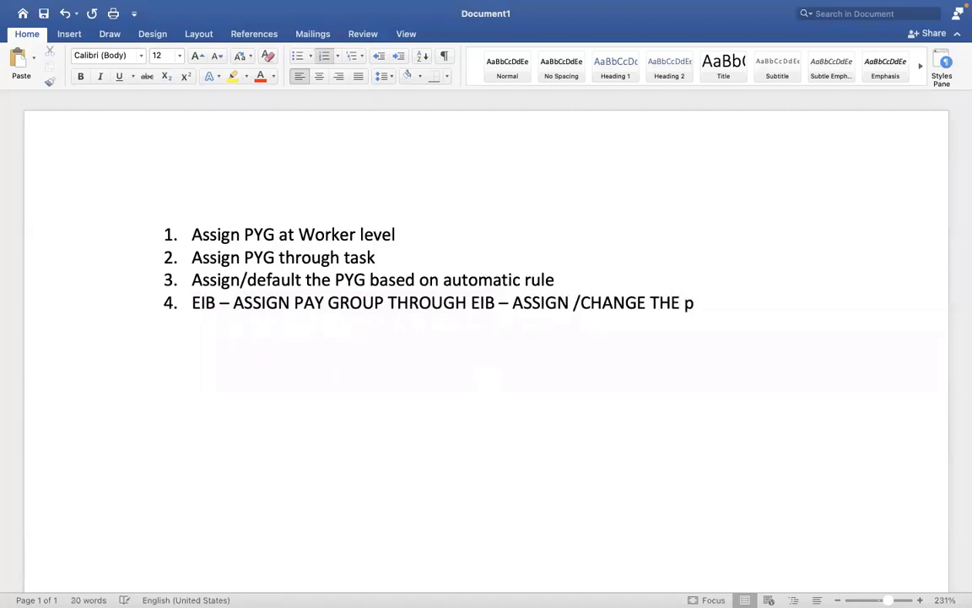
key(BackSpace)
text(PYG for)
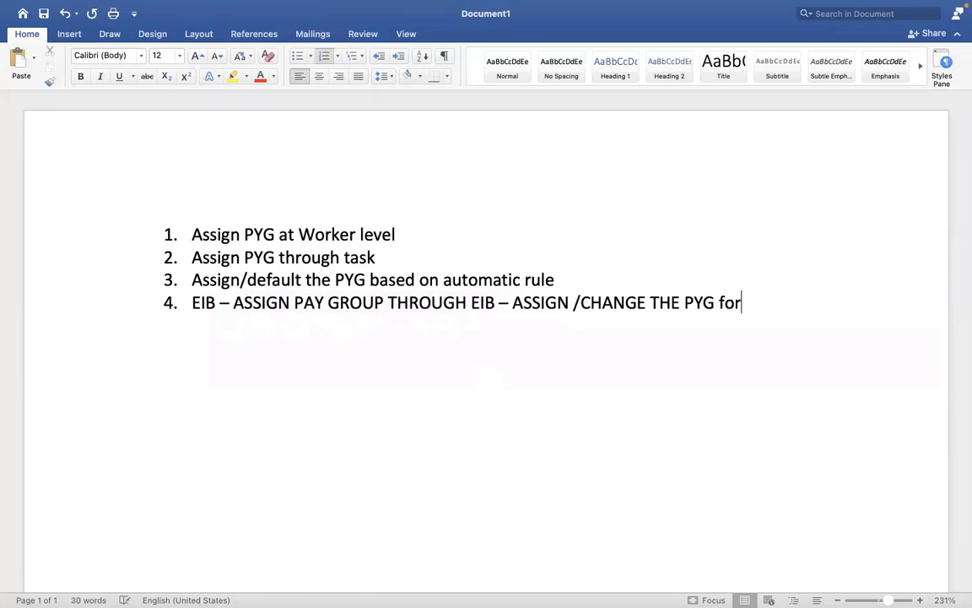
text( mass employees)
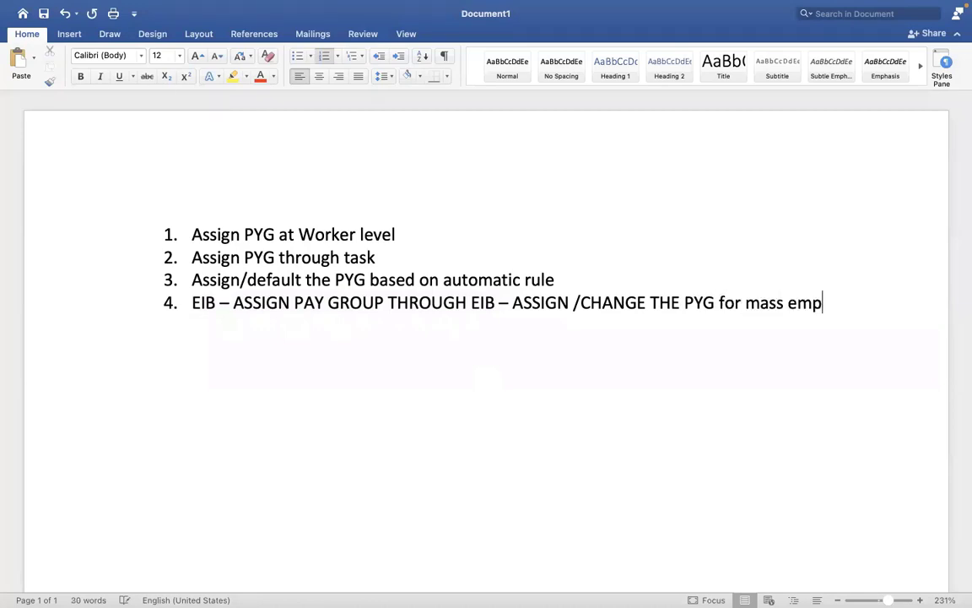
text(?)
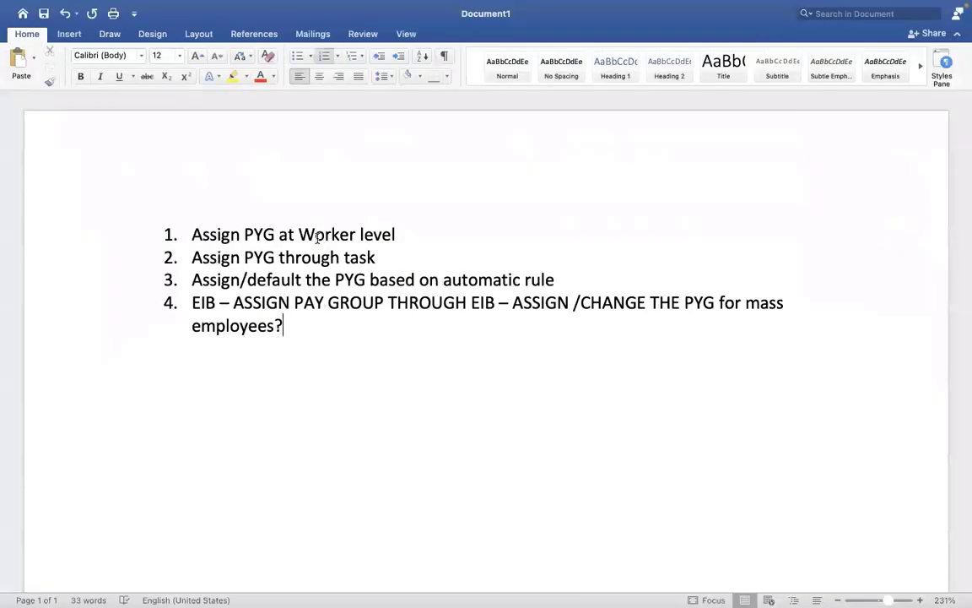
- Select the first two list items and 'EIB – ASSIGN' in item 4, then switch to Workday
drag(382, 257, 203, 242)
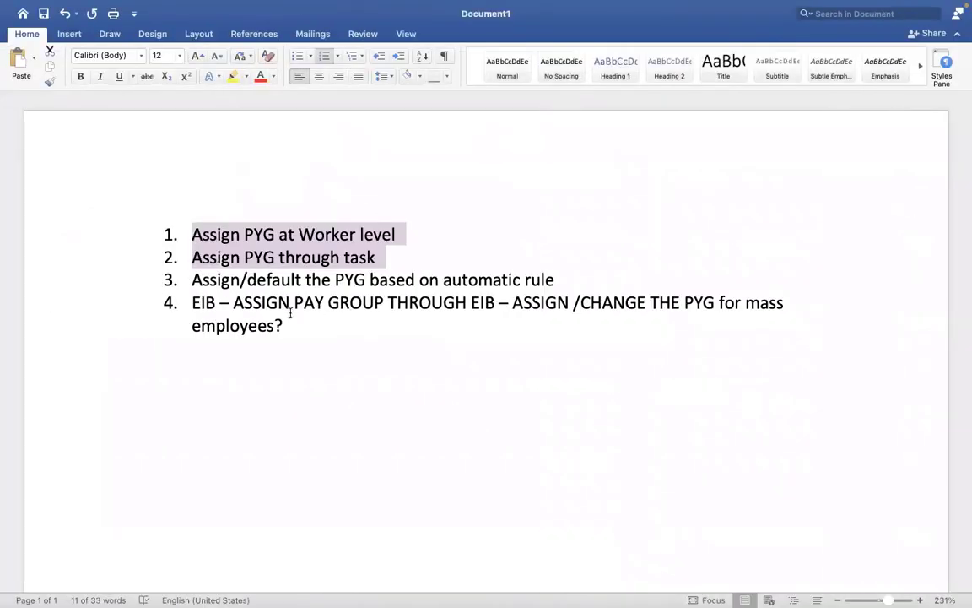
drag(289, 314, 191, 303)
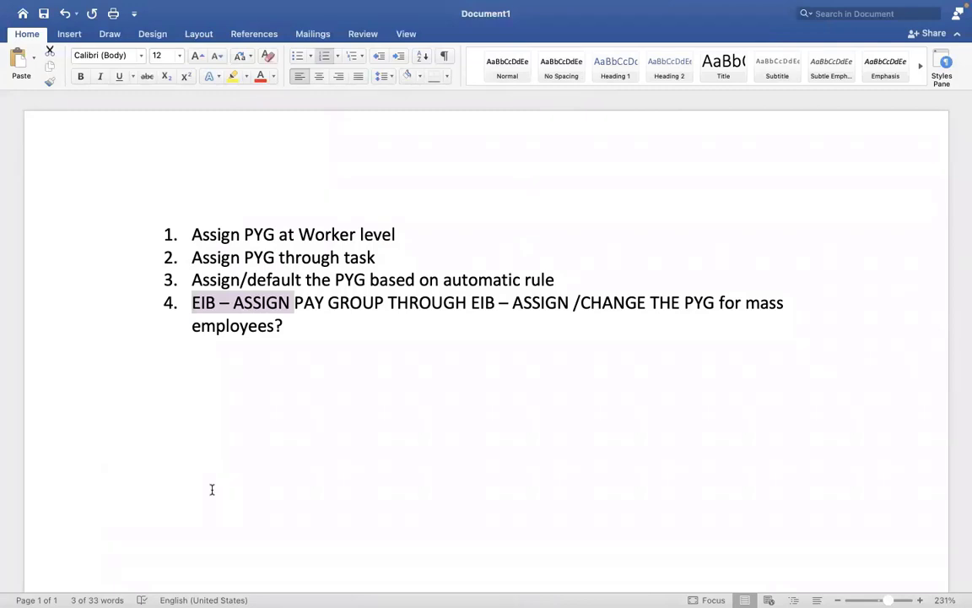
key(ctrl+Right)
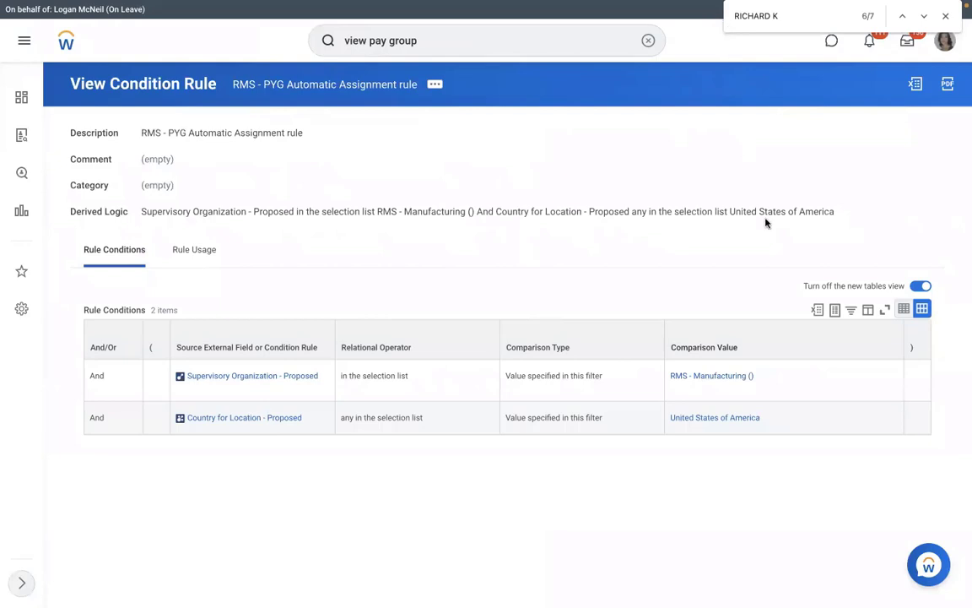
click(648, 40)
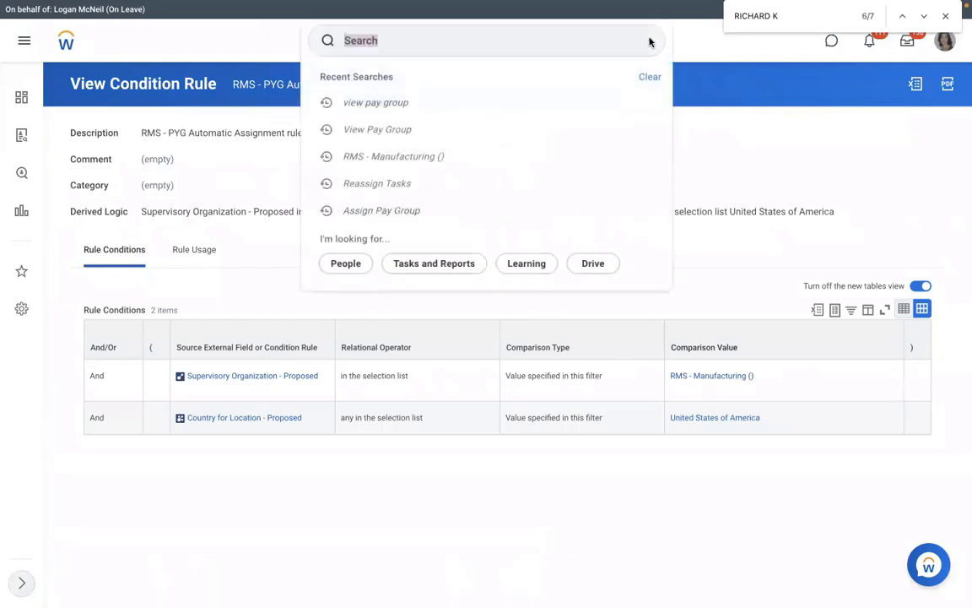
click(495, 52)
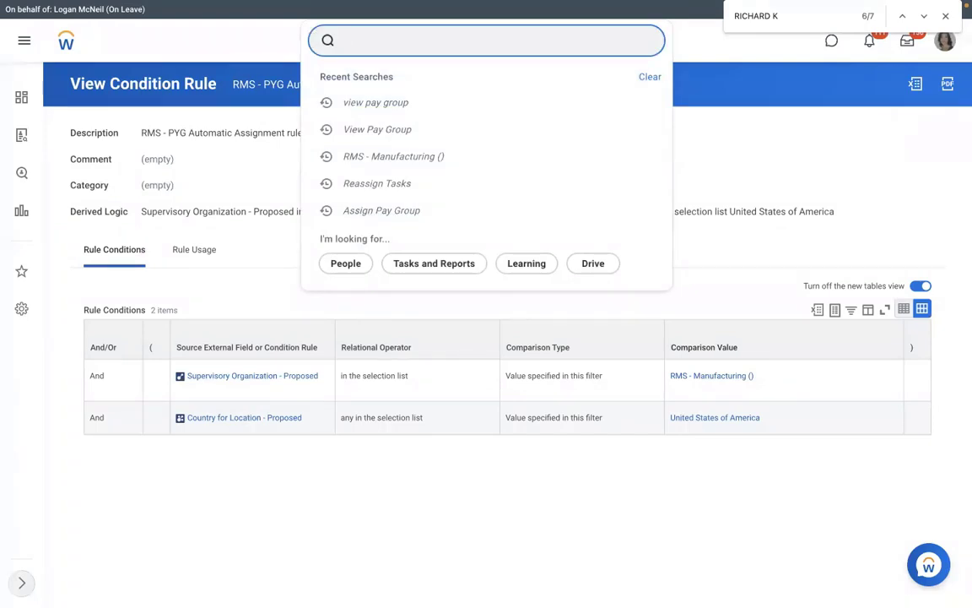
text(create eib)
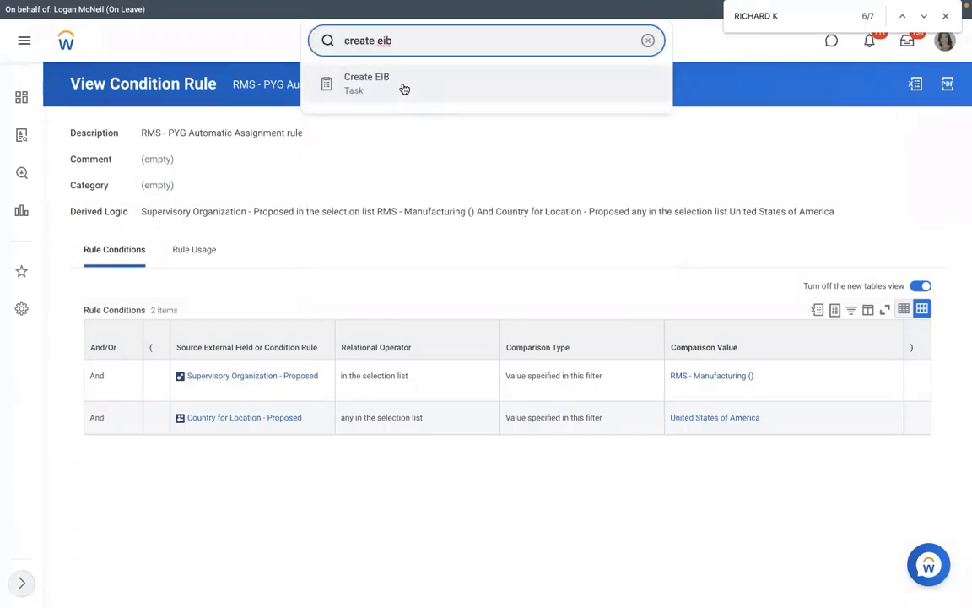
click(648, 40)
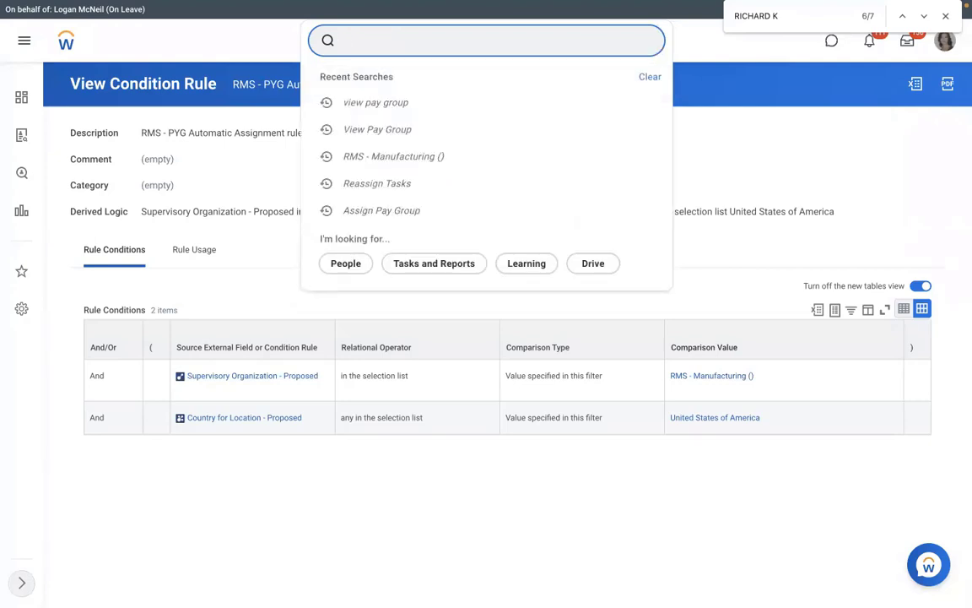
text(view int sys)
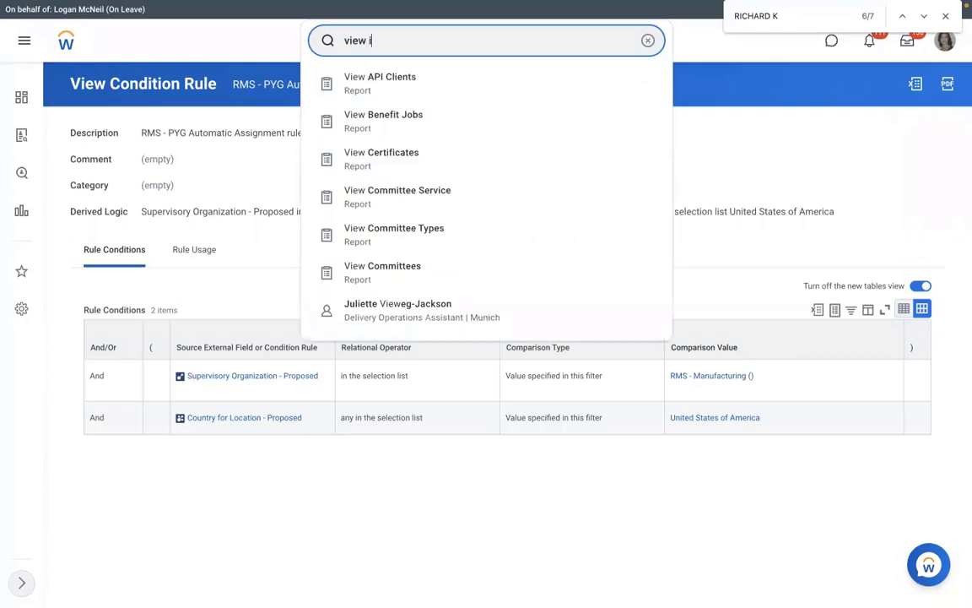
click(427, 92)
click(431, 175)
text(a)
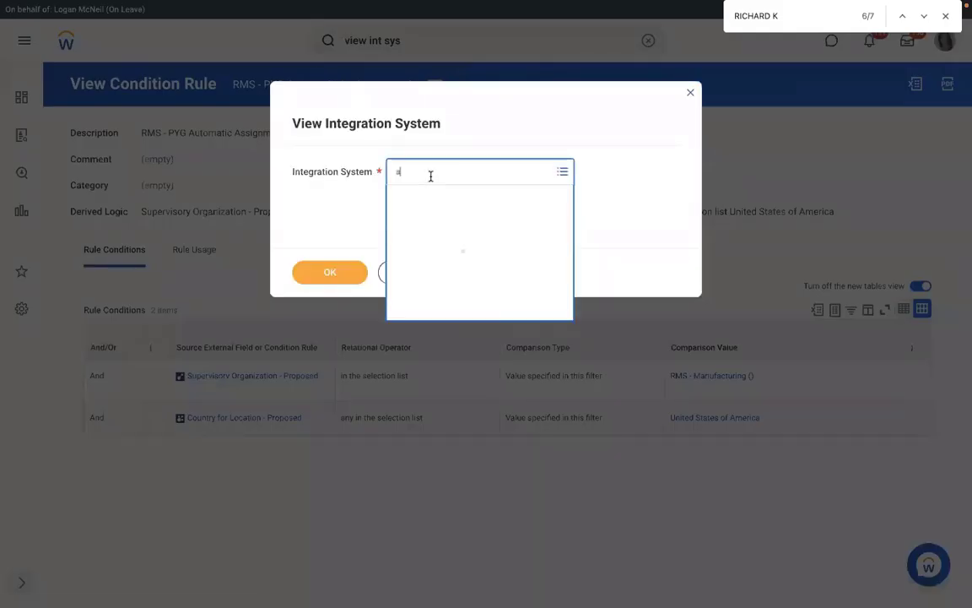
text(ssign pay group)
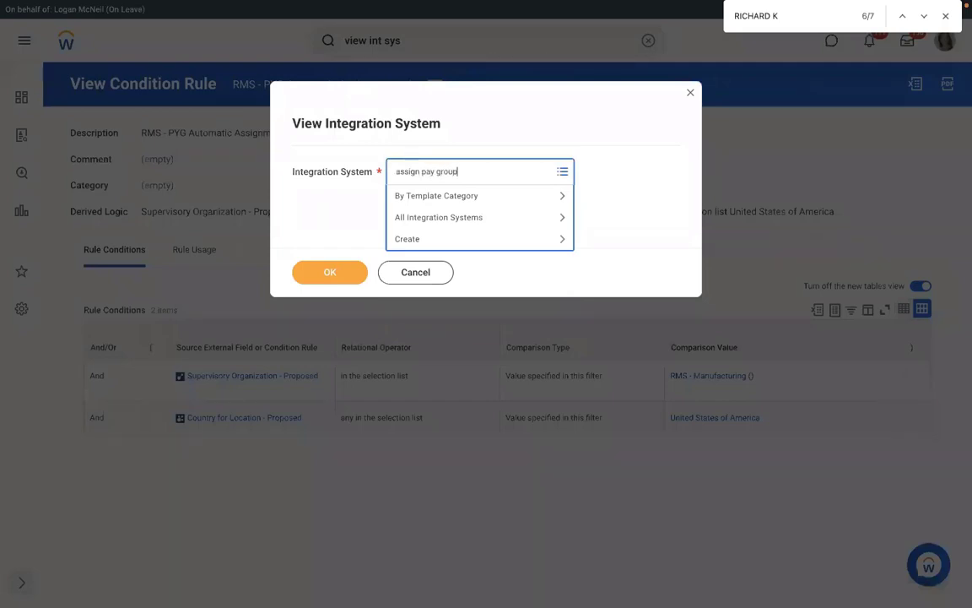
key(Return)
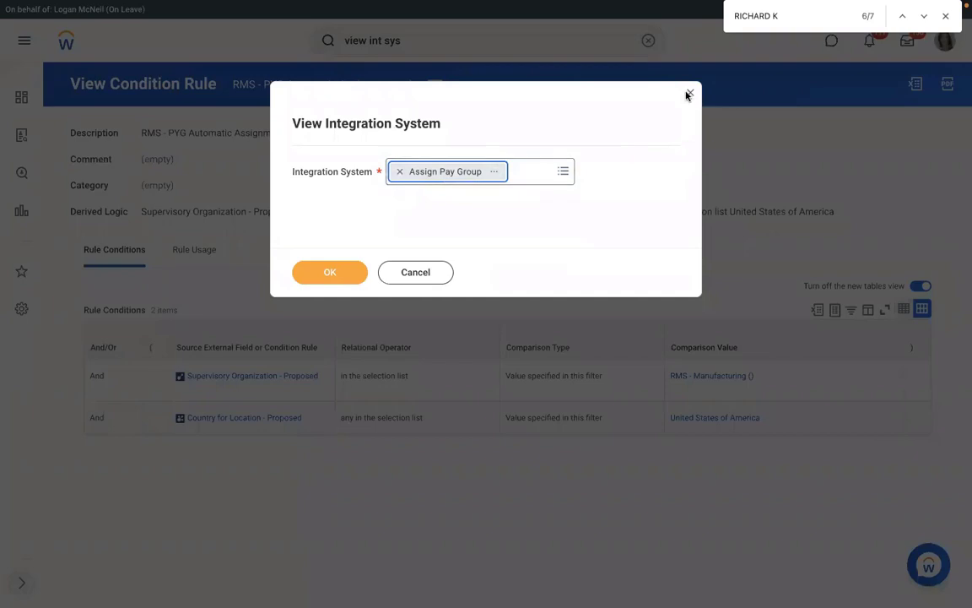
click(427, 271)
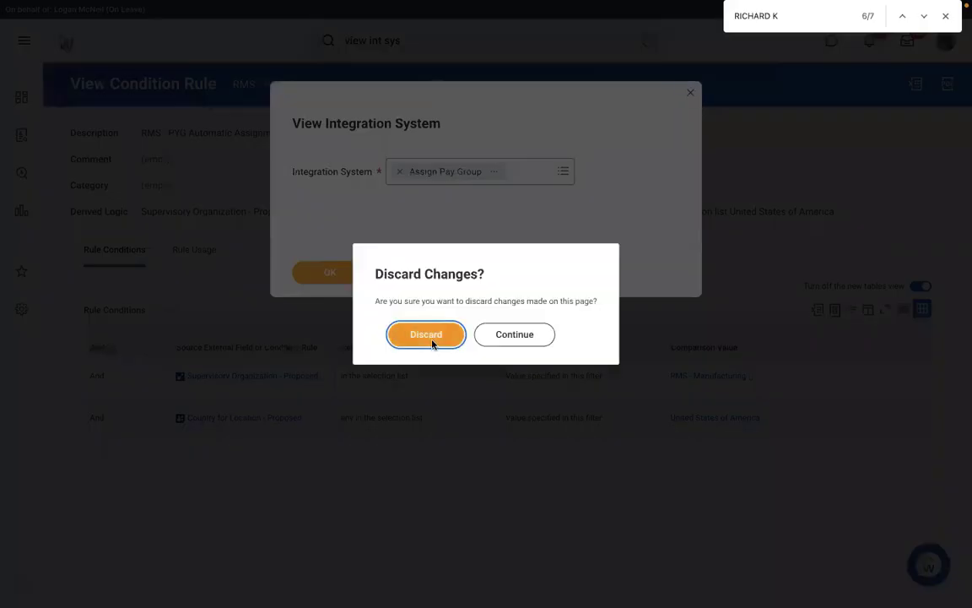
click(431, 340)
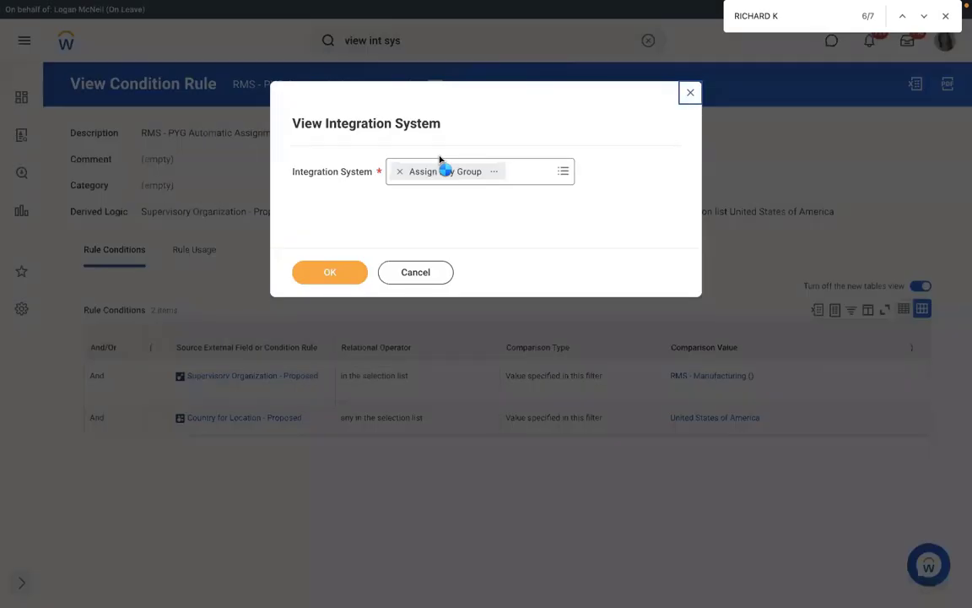
click(690, 93)
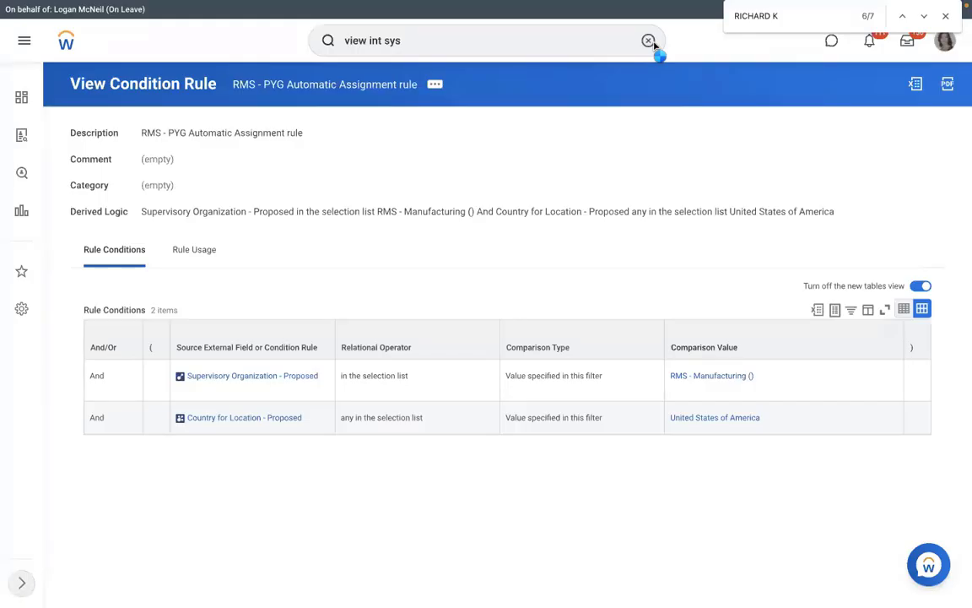
click(648, 40)
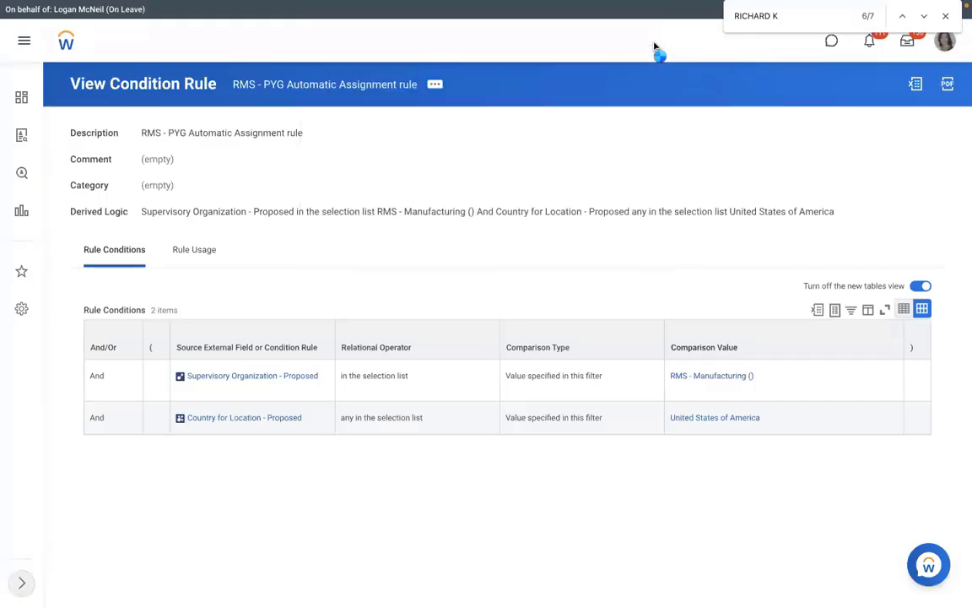
- Use the Create EIB task to create an inbound EIB named 'RMS - Assign Pay Group'
text(view)
click(475, 50)
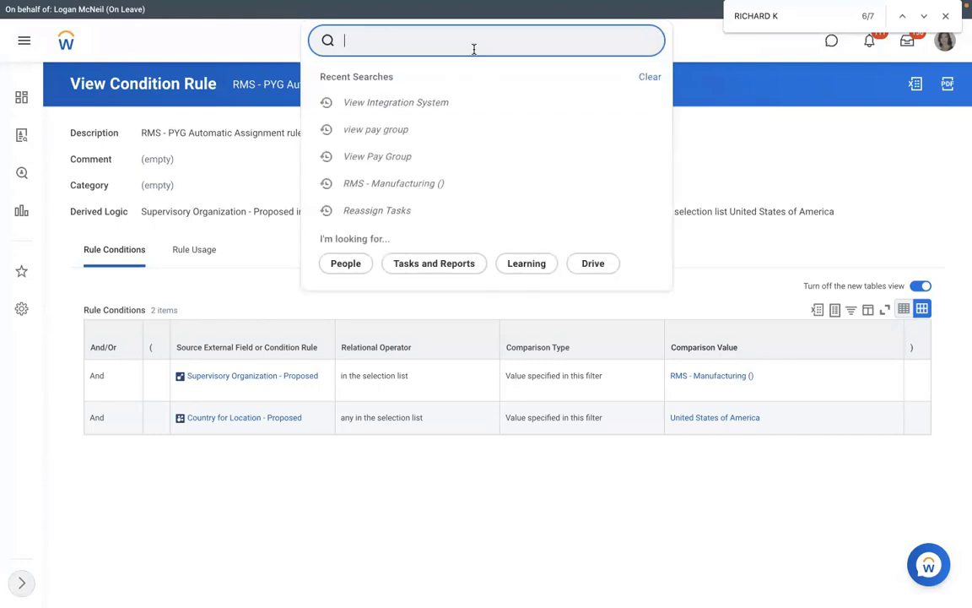
text(create eib)
key(Return)
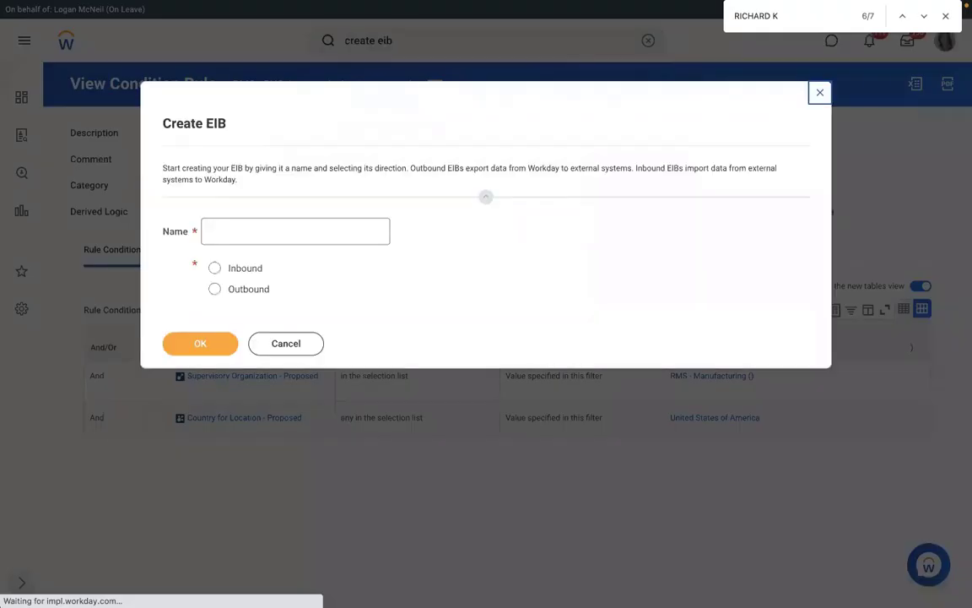
text(RMS - A)
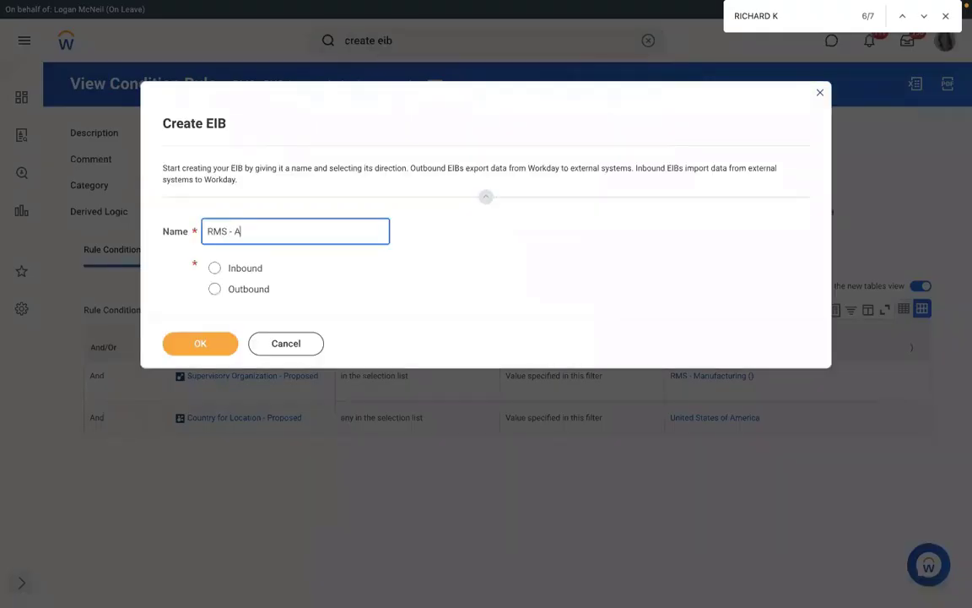
text(ssign Pay Group)
click(215, 268)
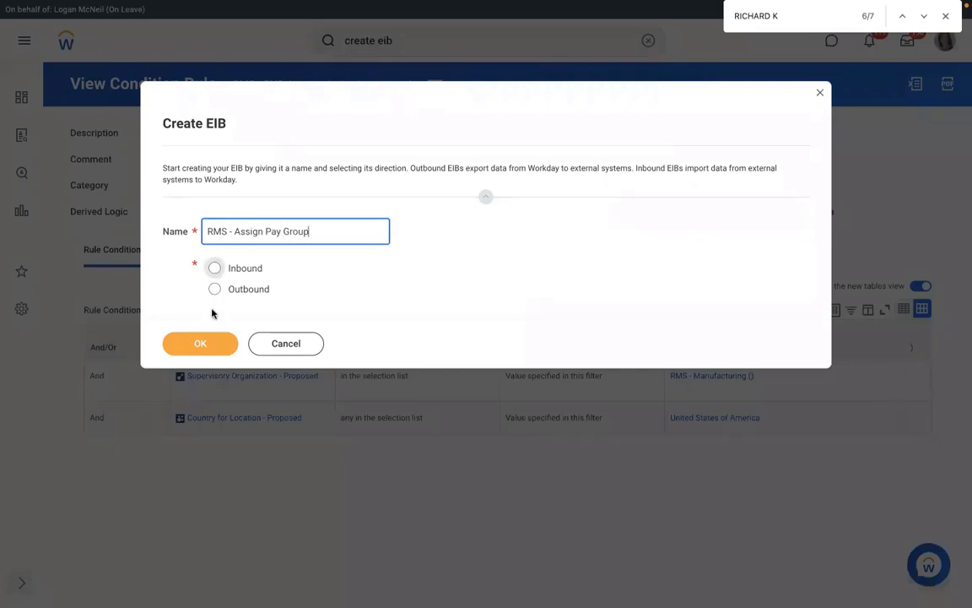
click(189, 346)
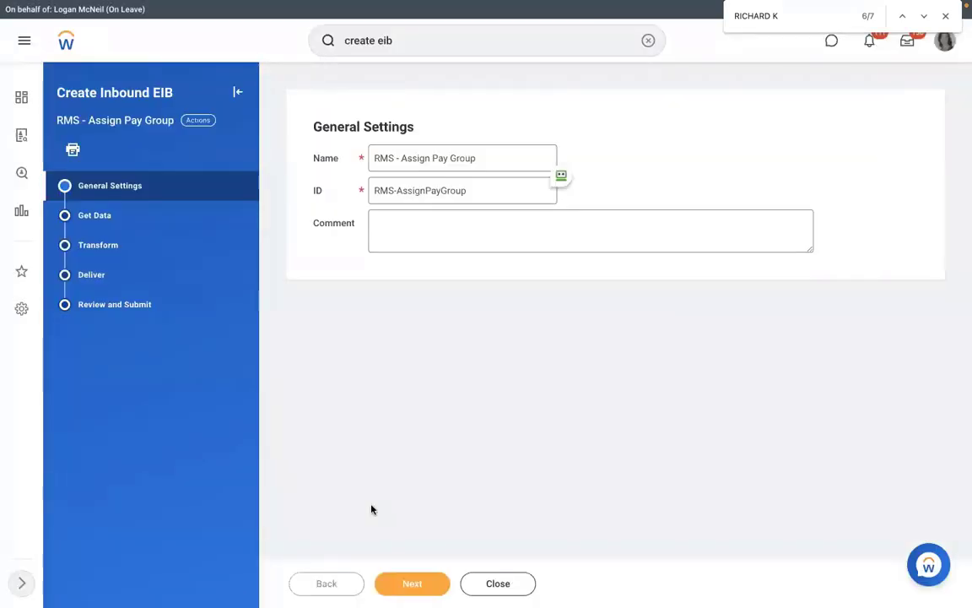
- Set the EIB's Web Service Operation to Assign Pay Group (Web Service)
click(413, 584)
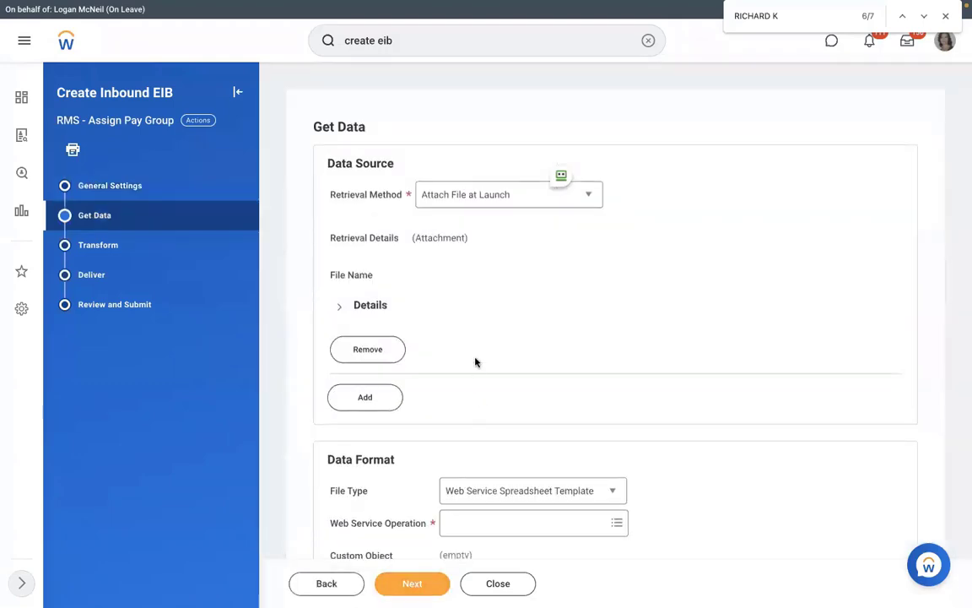
scroll(475, 371, down, 1)
scroll(485, 367, down, 1)
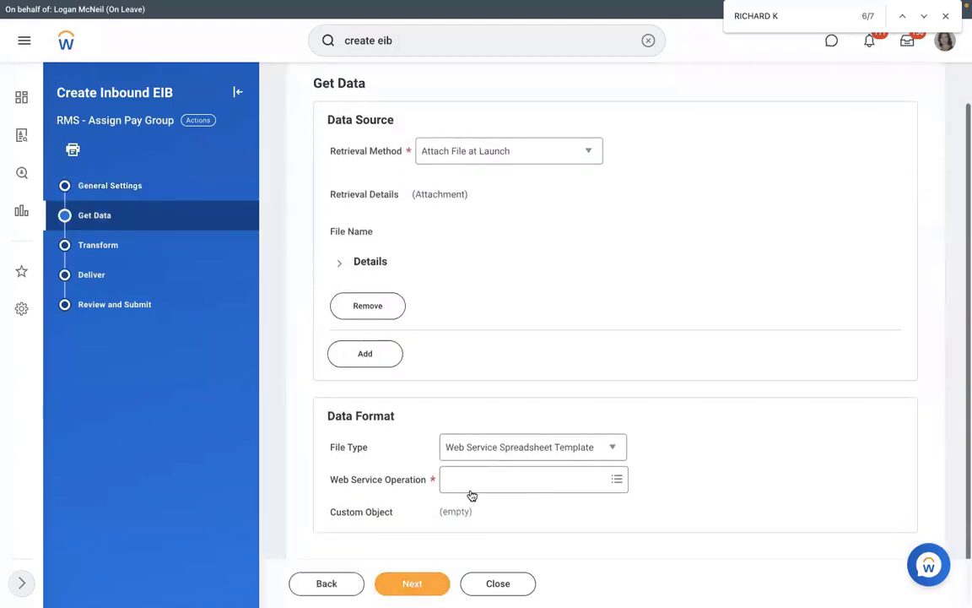
click(504, 479)
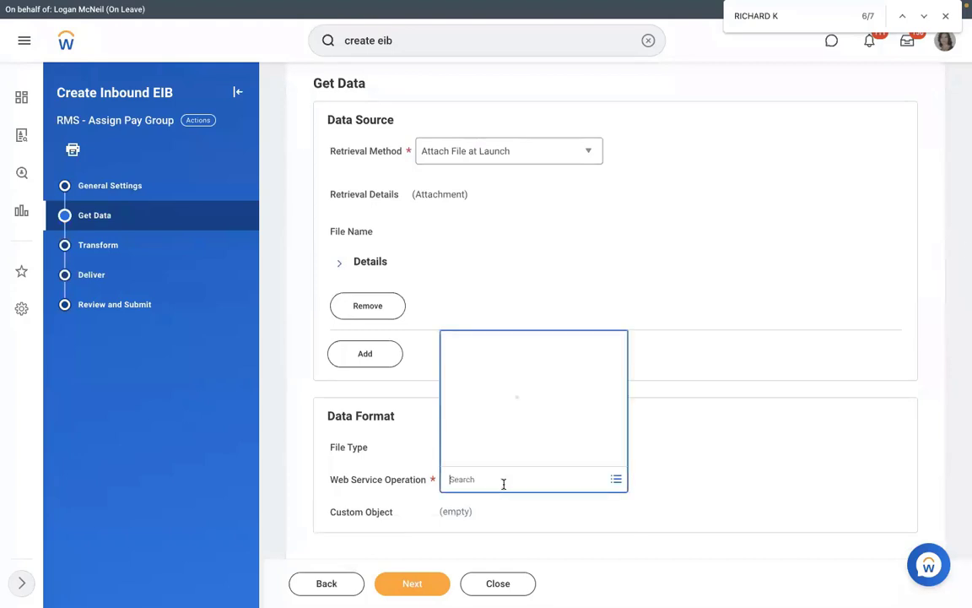
text(assign)
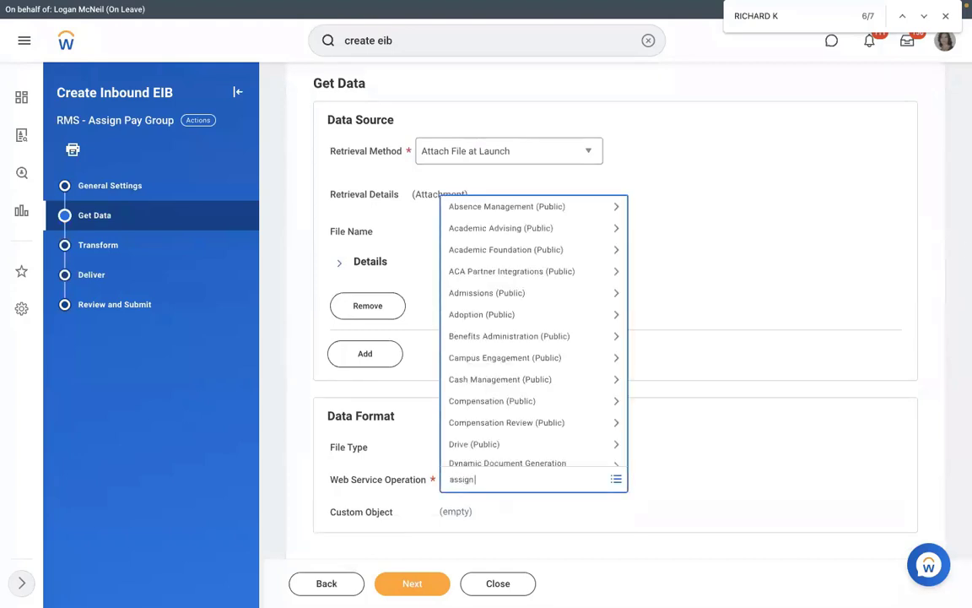
text( pay group)
key(Return)
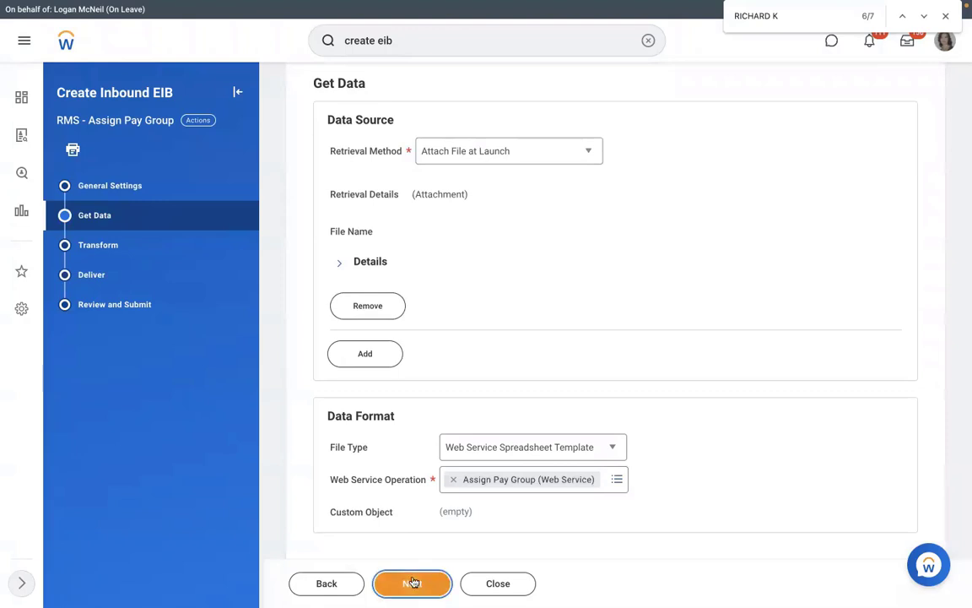
- Advance through the Transform and Deliver steps and submit the EIB
click(413, 582)
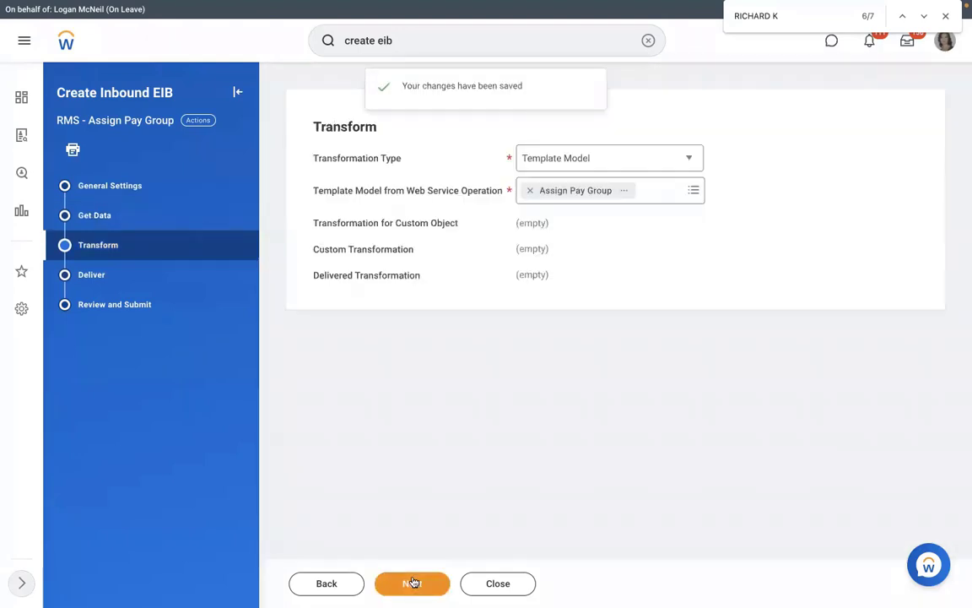
click(412, 583)
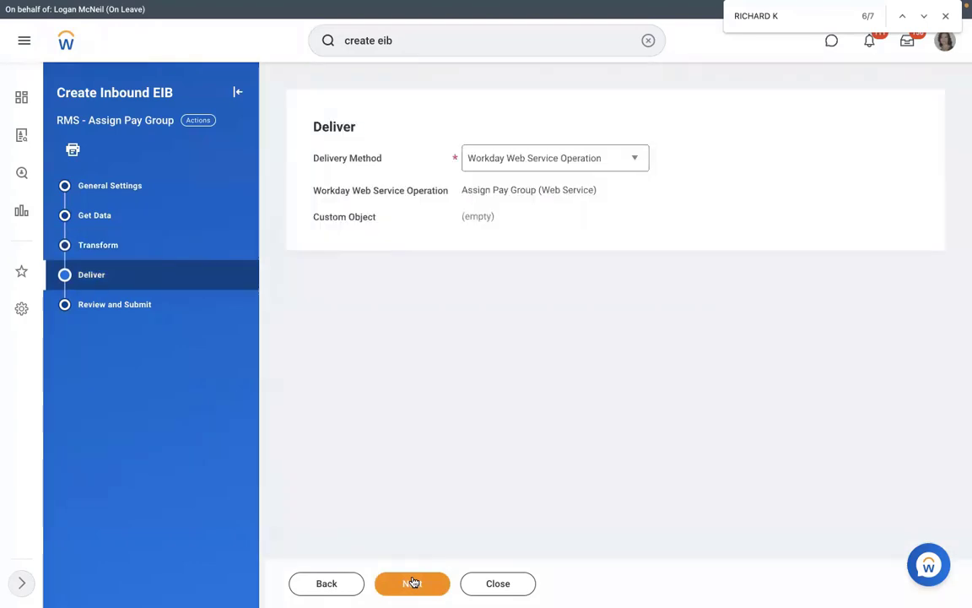
click(413, 583)
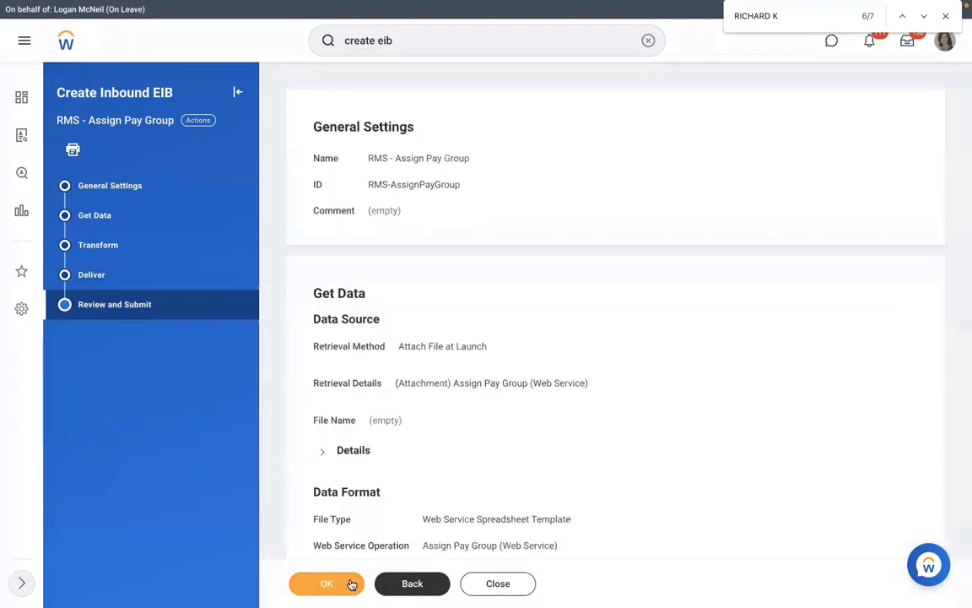
click(351, 584)
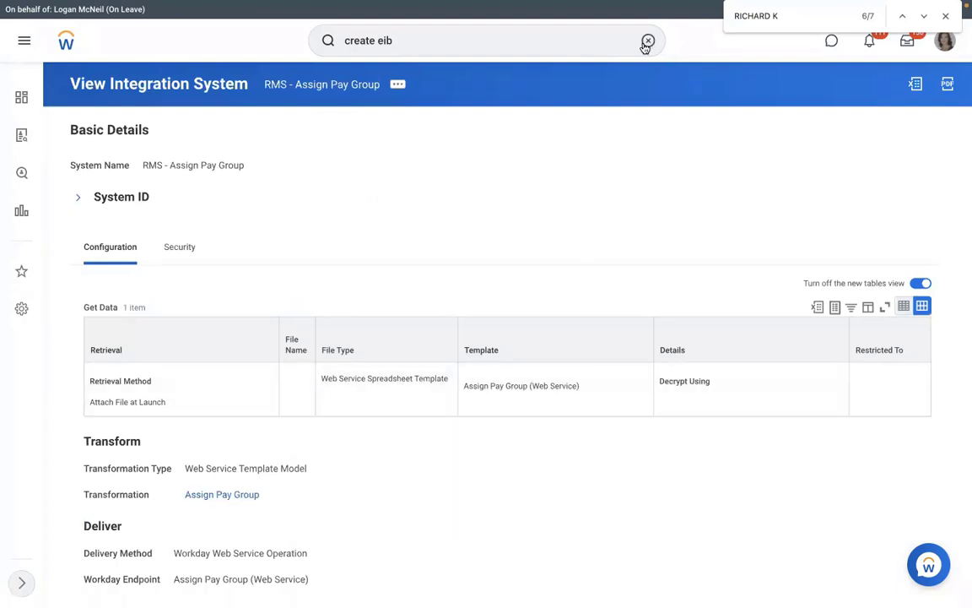
- Search 'view int sys' to launch View Integration System and open its Integration System prompt
click(648, 41)
text(vi)
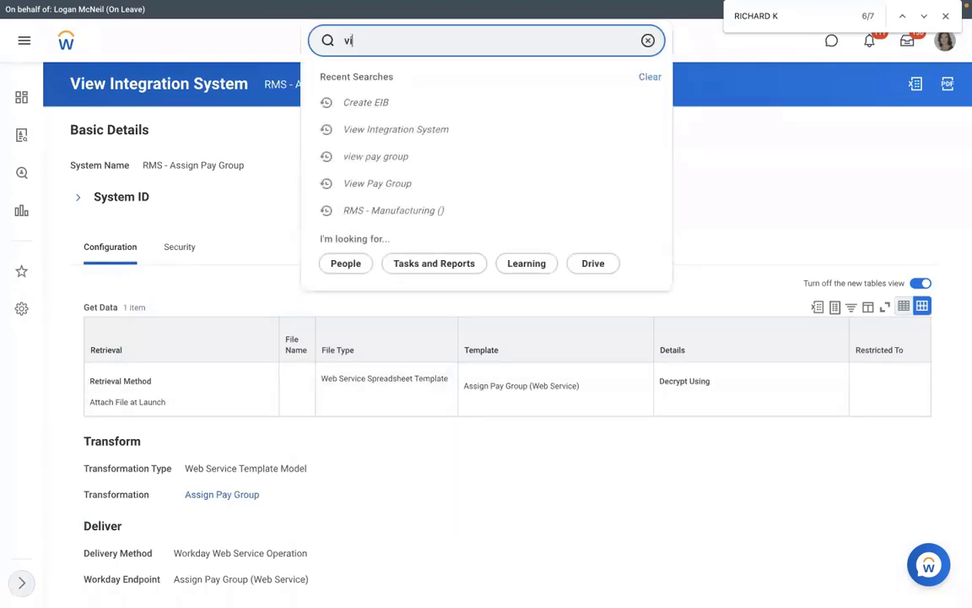
text(ew int sys)
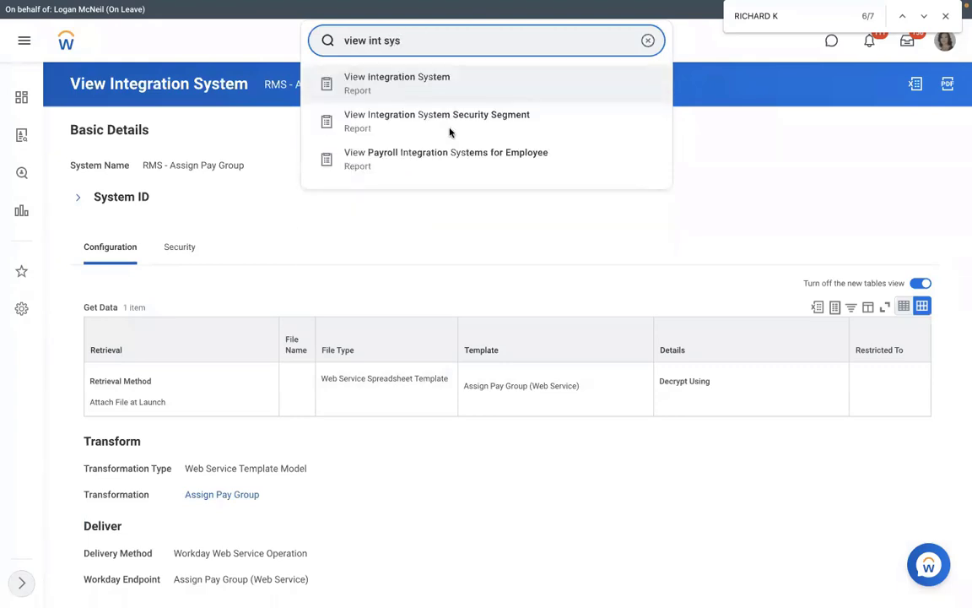
click(451, 130)
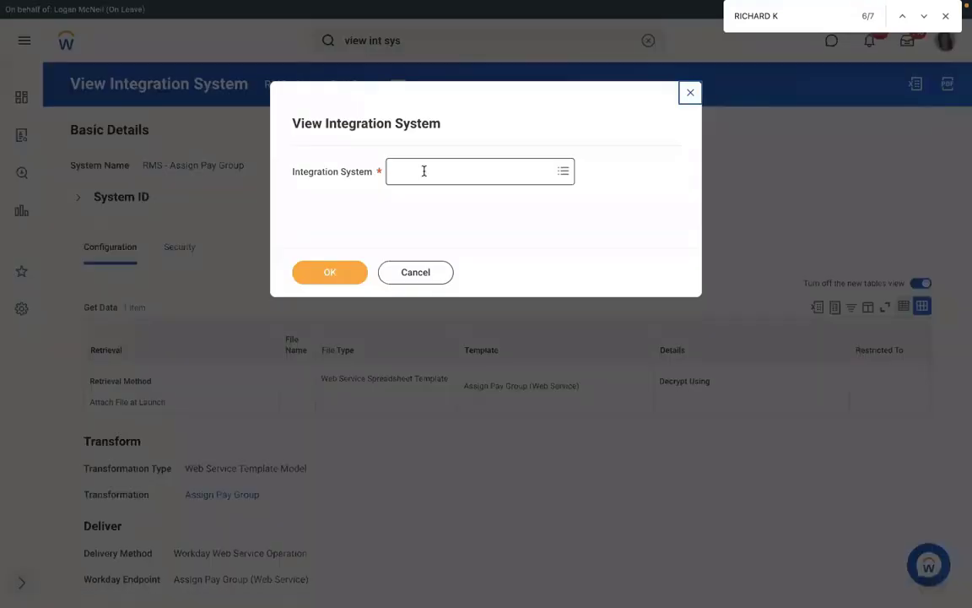
click(422, 170)
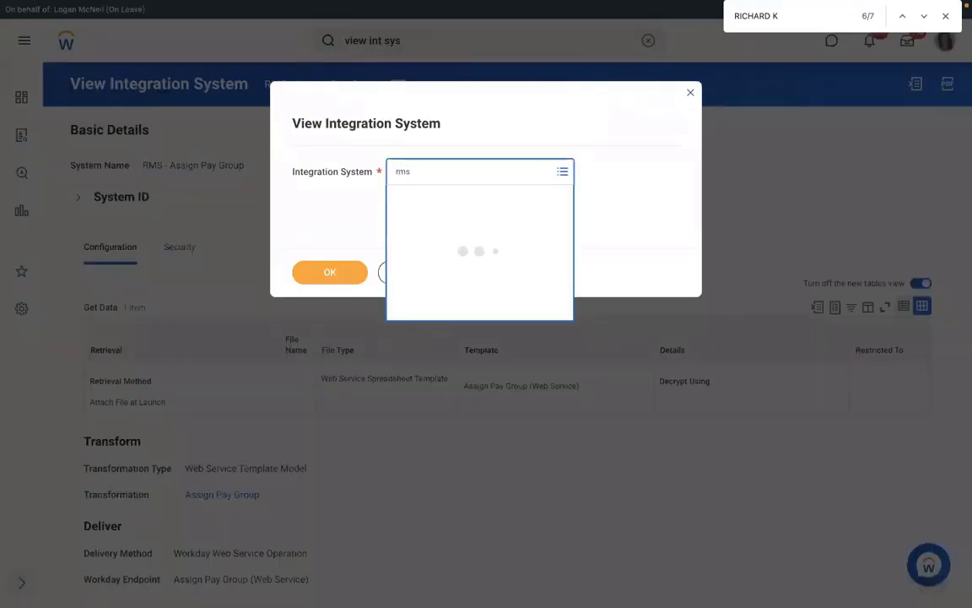
- View the RMS - Assign Pay Group integration system and reach its Template Model actions
click(327, 270)
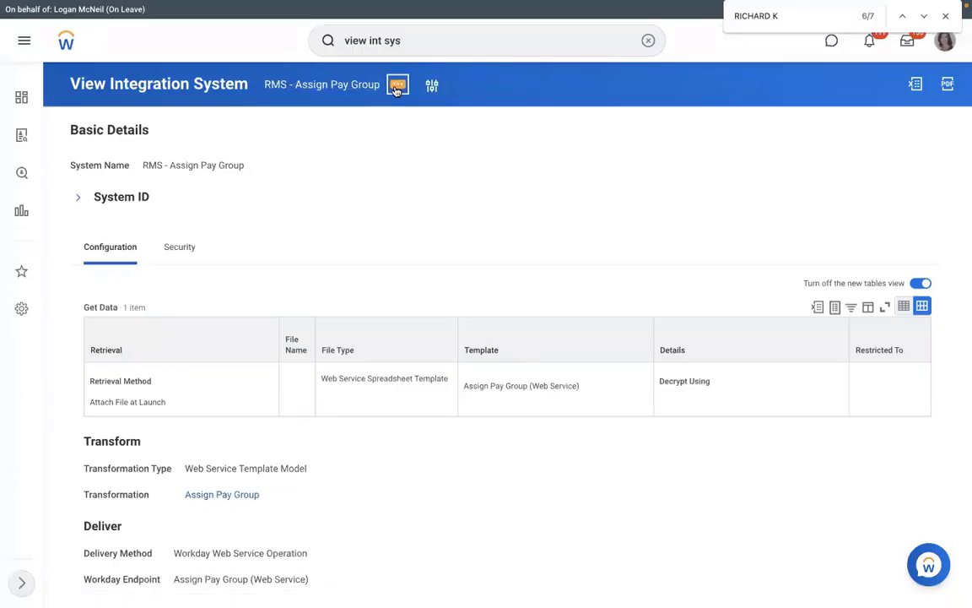
click(396, 87)
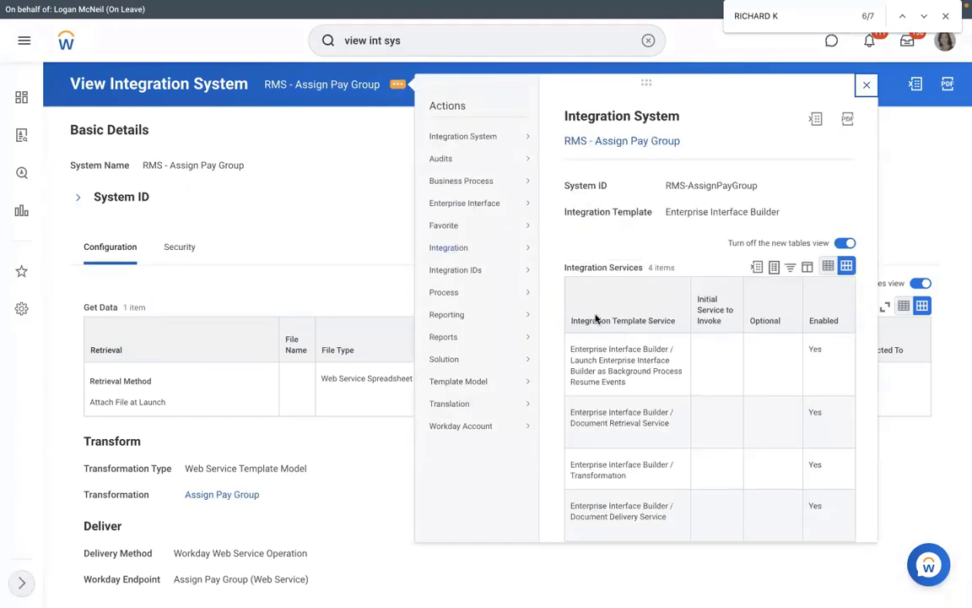
mouse_move(466, 252)
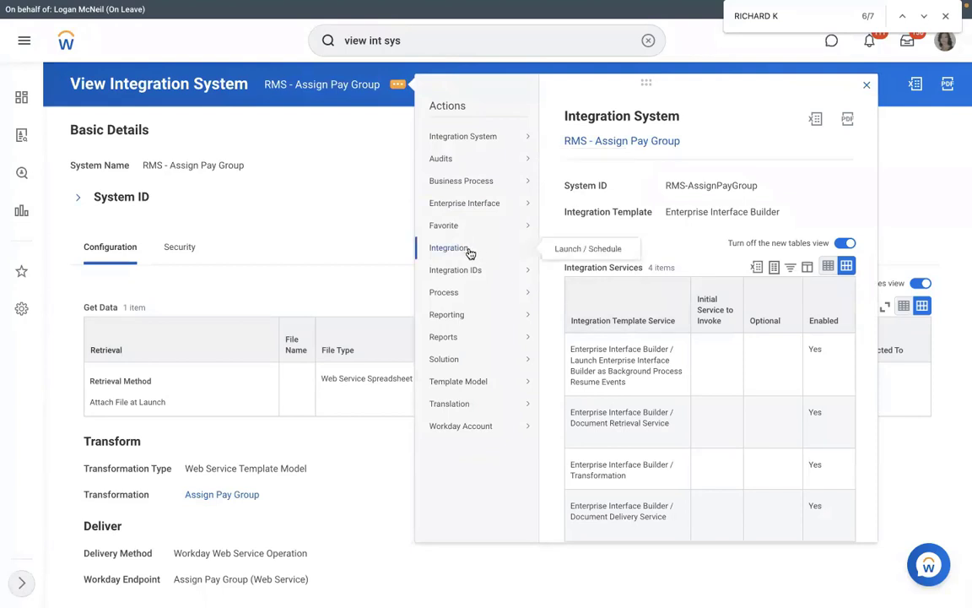
mouse_move(485, 205)
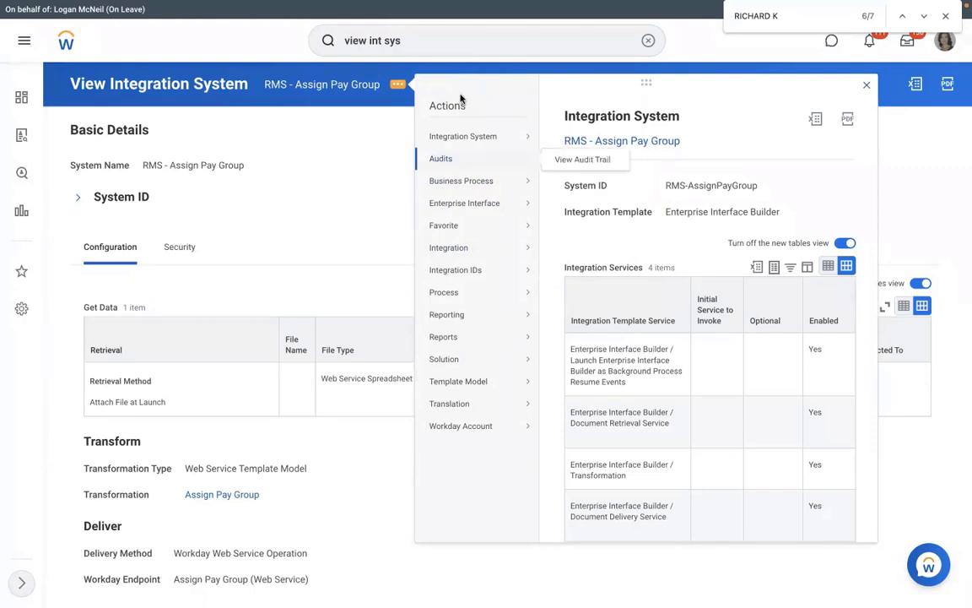
mouse_move(466, 130)
mouse_move(501, 384)
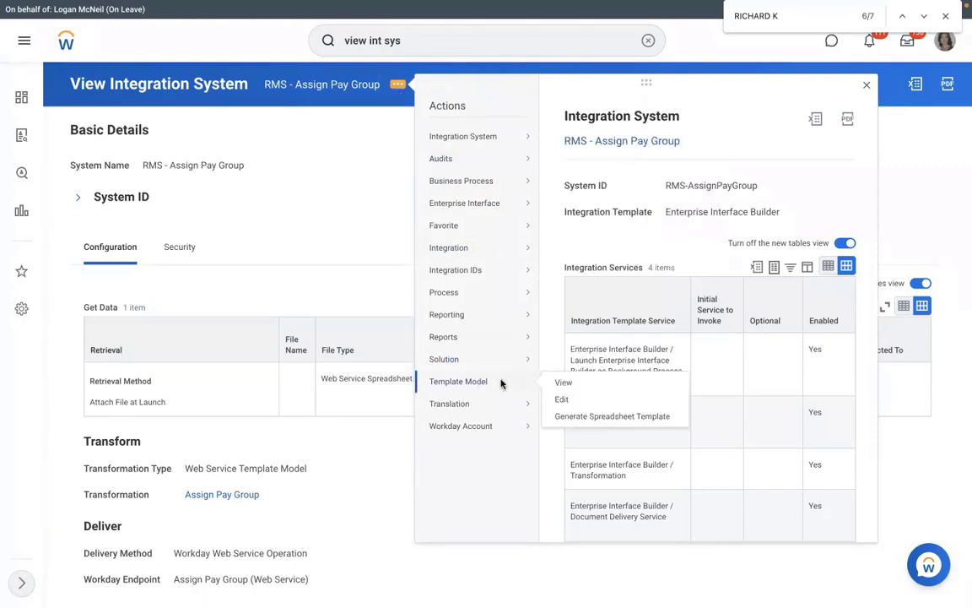
- Generate an Assign Pay Group spreadsheet template in XLSX format, confirming and submitting it
click(573, 416)
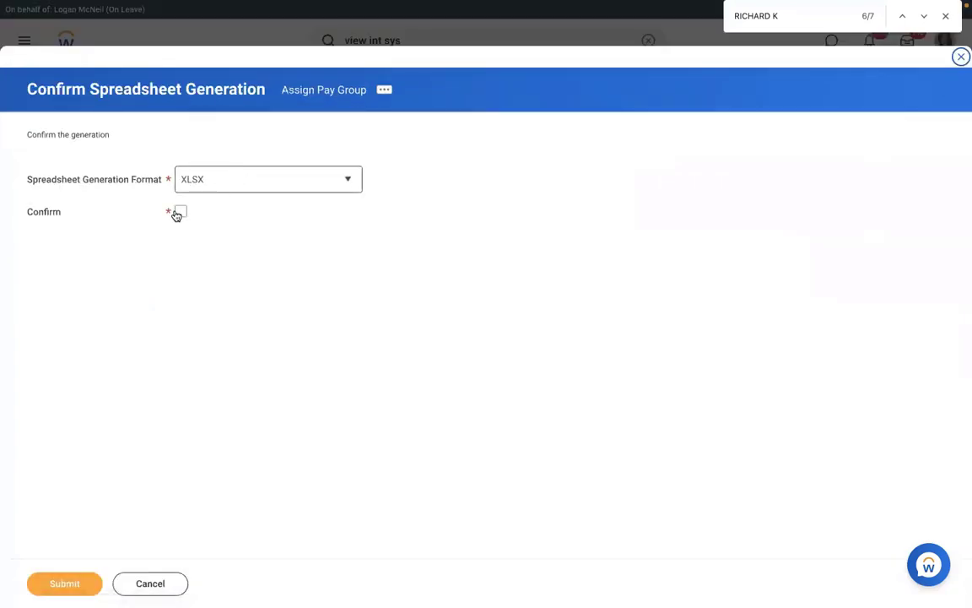
click(178, 213)
click(236, 189)
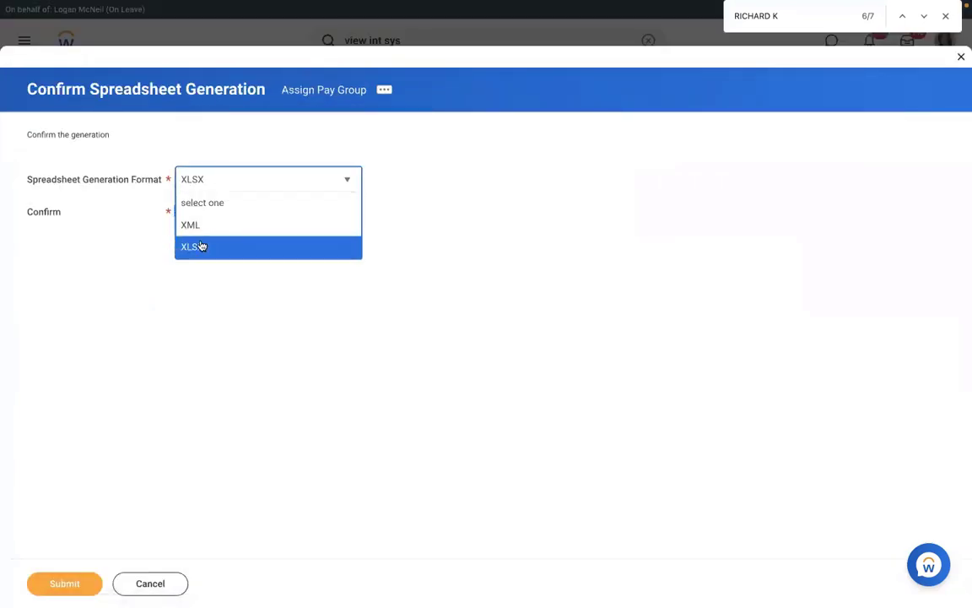
click(147, 403)
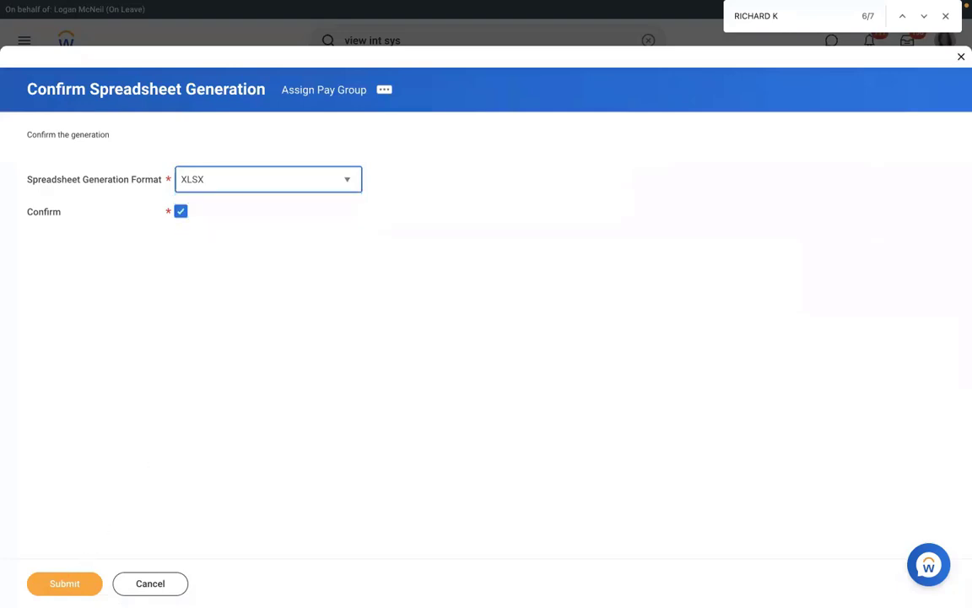
click(66, 583)
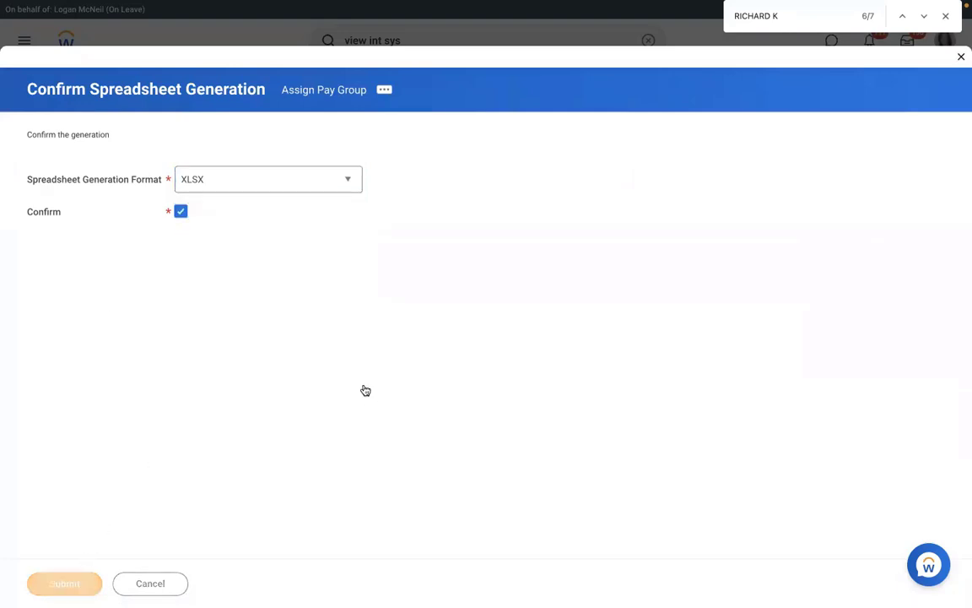
- Refresh the background process until it completes, then download Assign_Pay_Group.xlsx from its output files
click(85, 285)
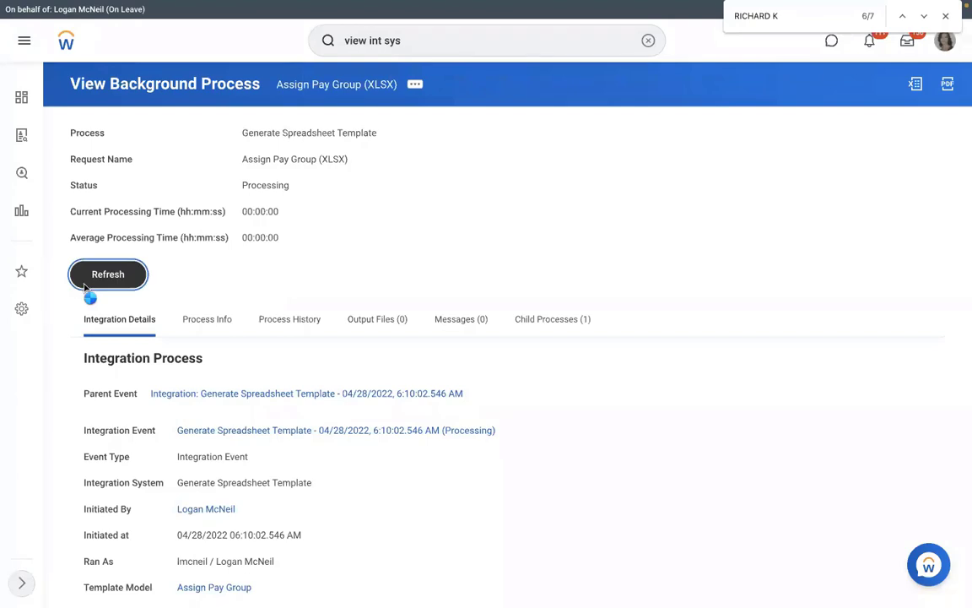
click(98, 302)
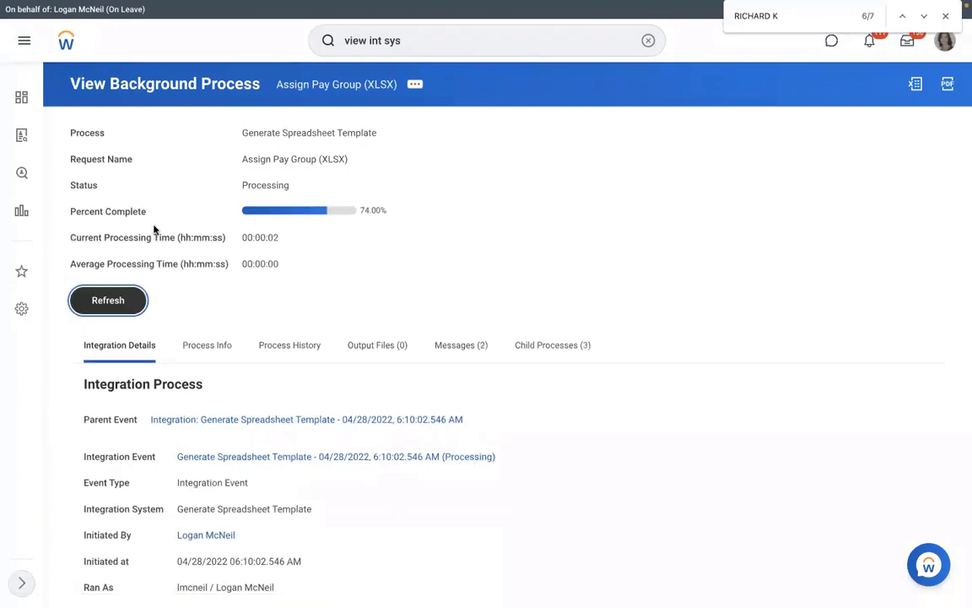
click(386, 348)
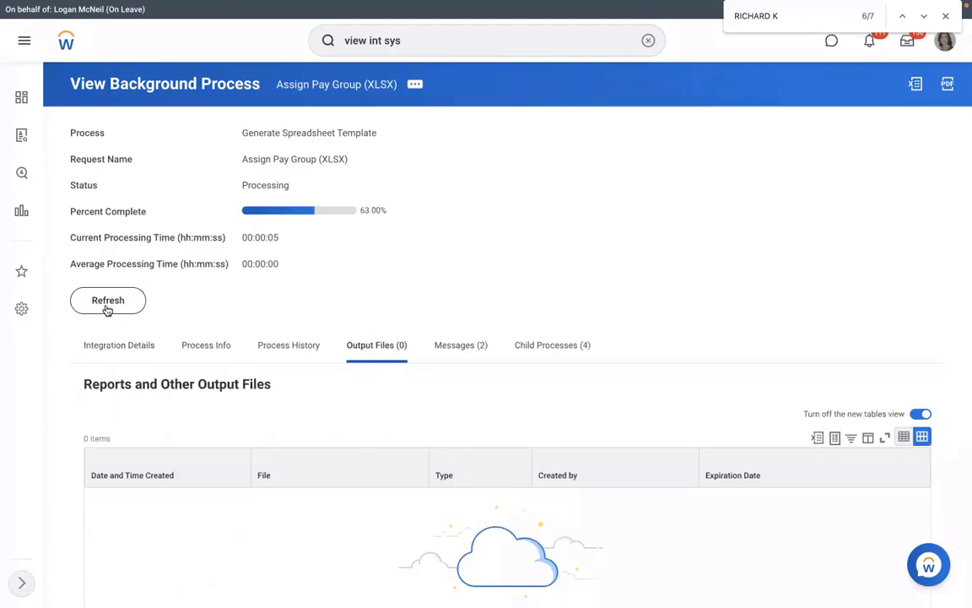
click(107, 305)
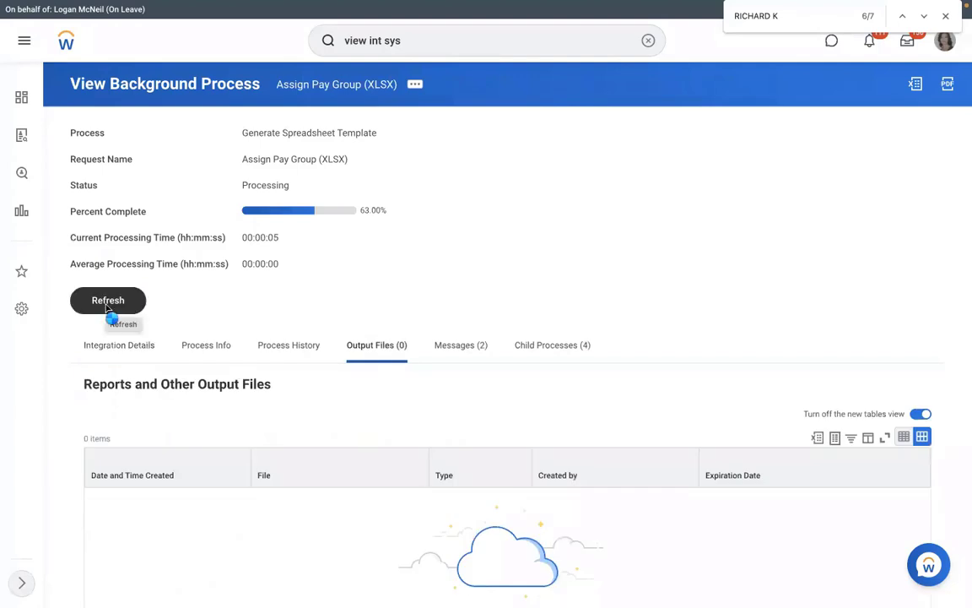
click(107, 310)
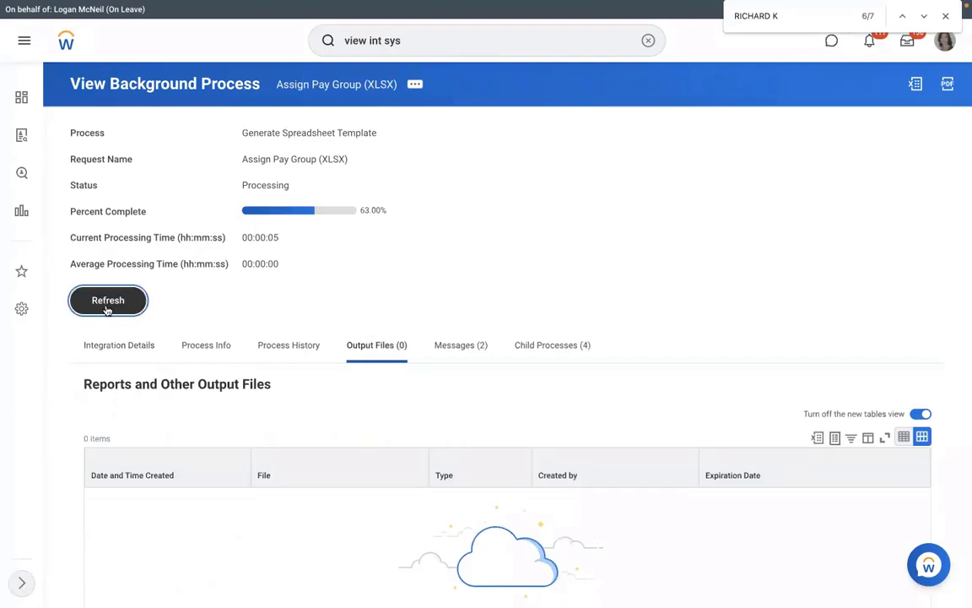
click(108, 307)
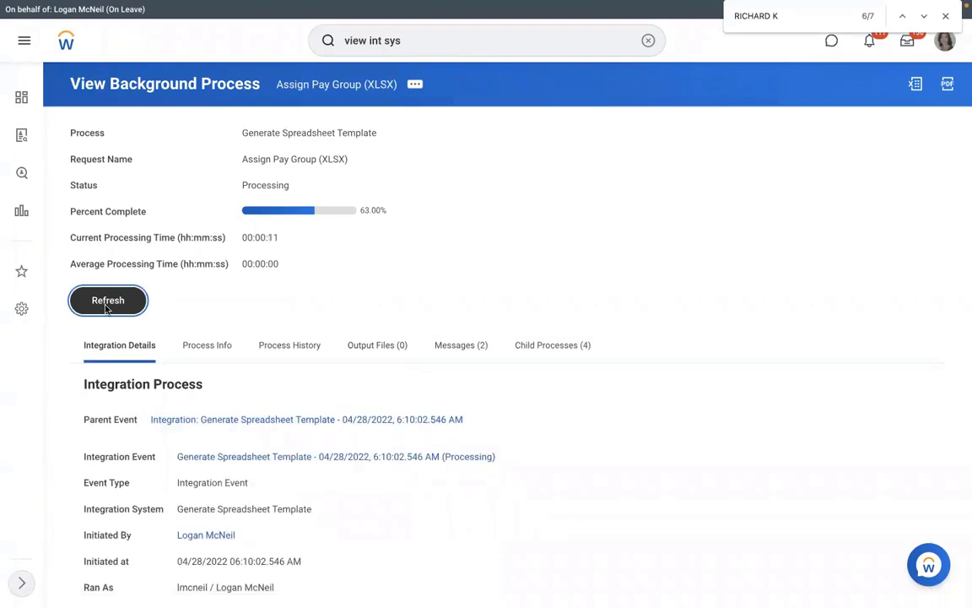
click(107, 305)
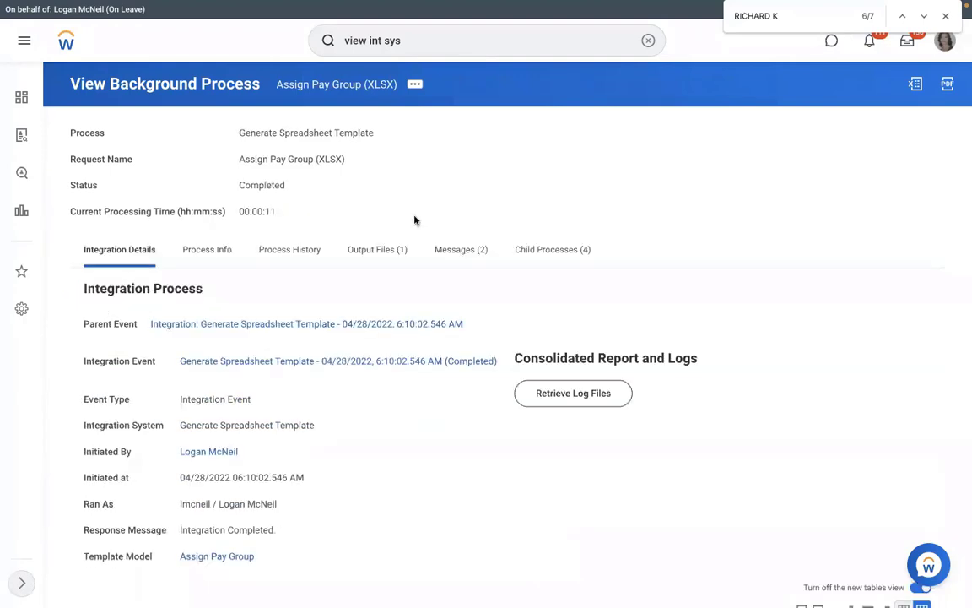
click(381, 255)
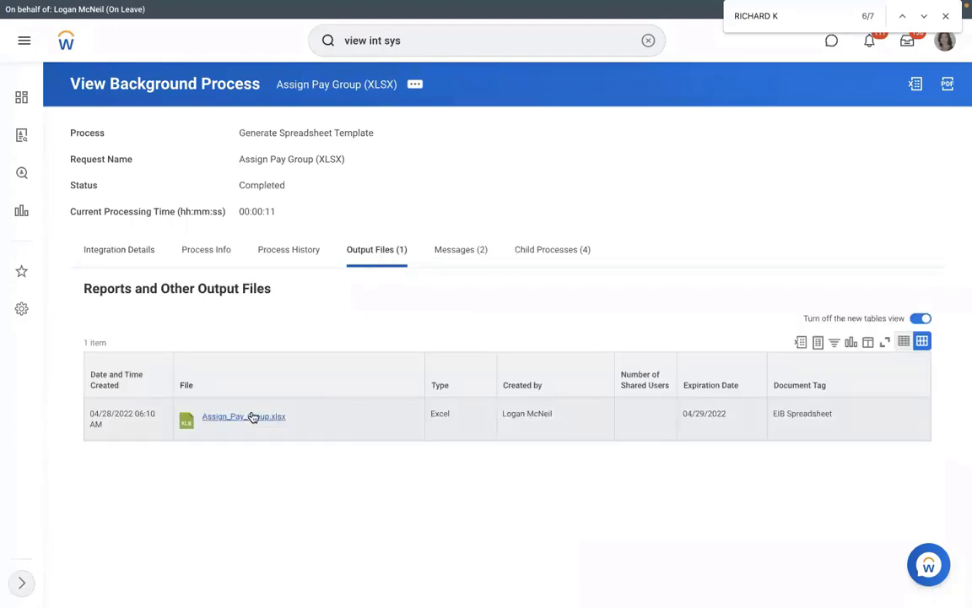
click(253, 417)
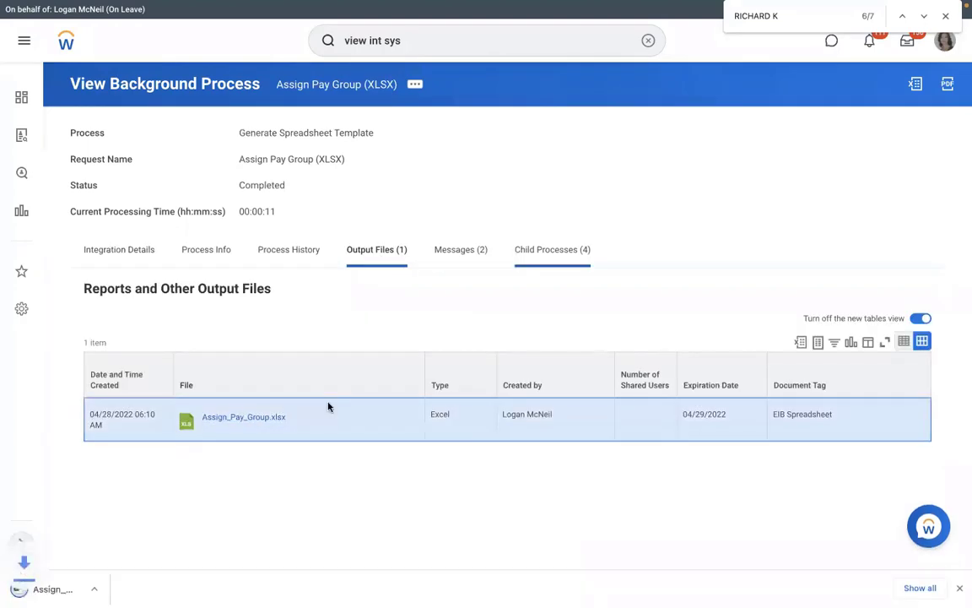
- Open Assign_Pay_Group.xlsx in Excel, widen column B, and enter 1 in cell B6
click(64, 590)
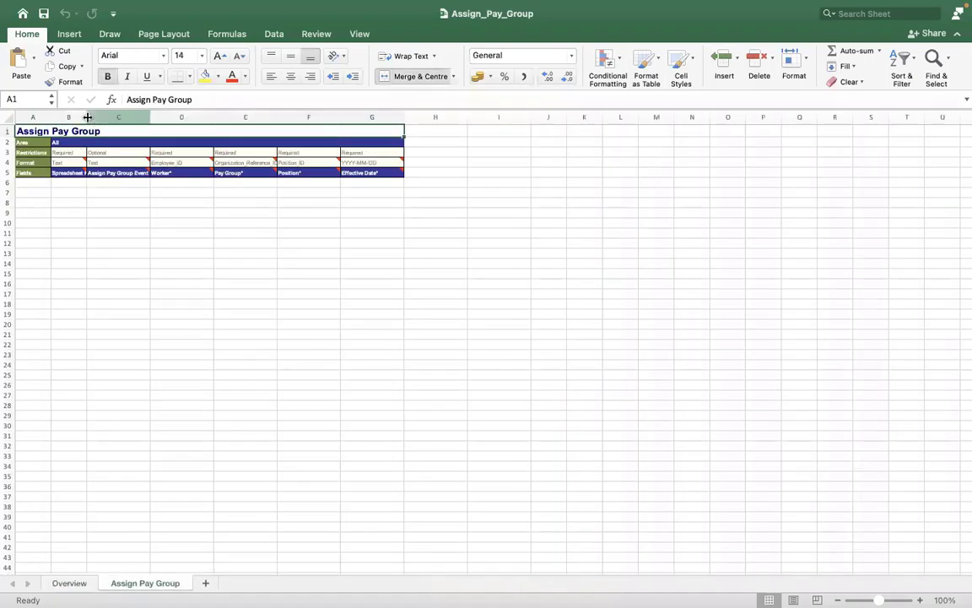
drag(86, 118, 149, 124)
key(ctrl+Left)
key(ctrl+Left)
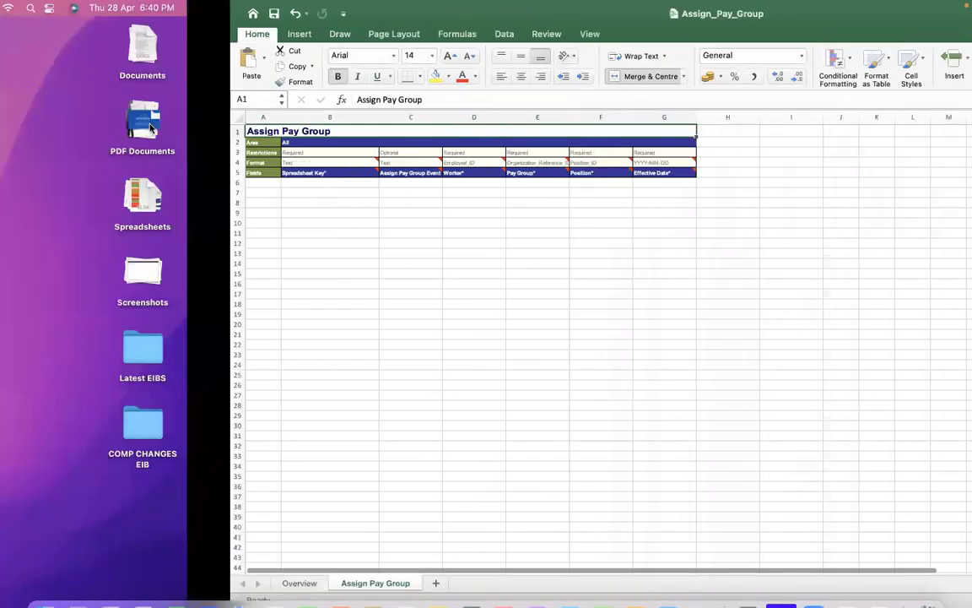
key(ctrl+Right)
key(ctrl+Right)
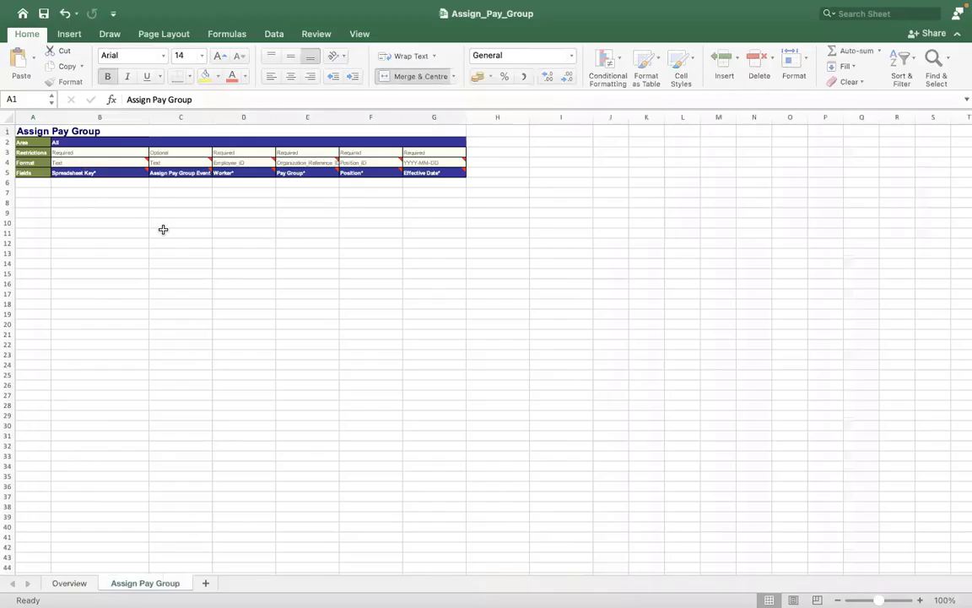
click(100, 181)
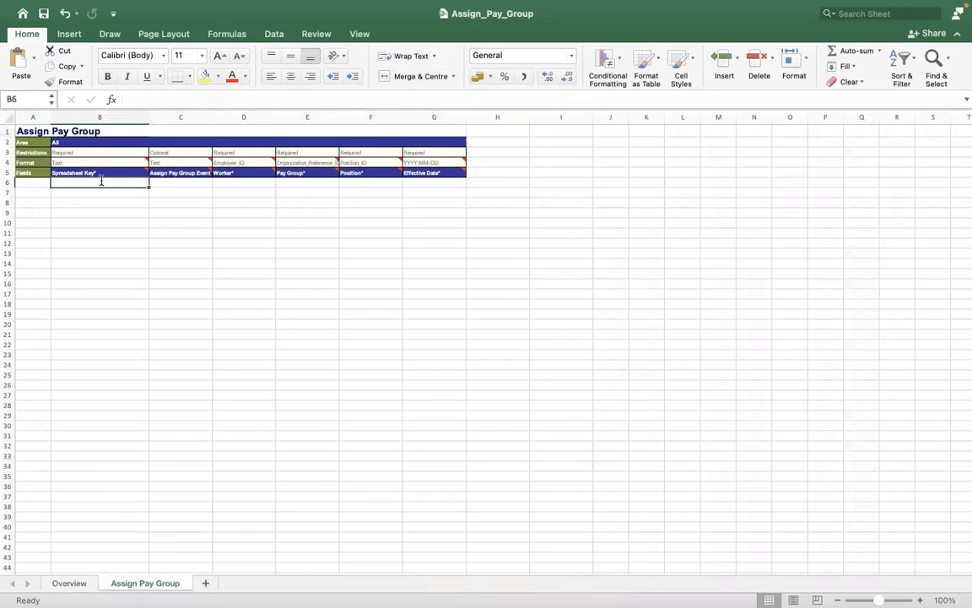
text(1)
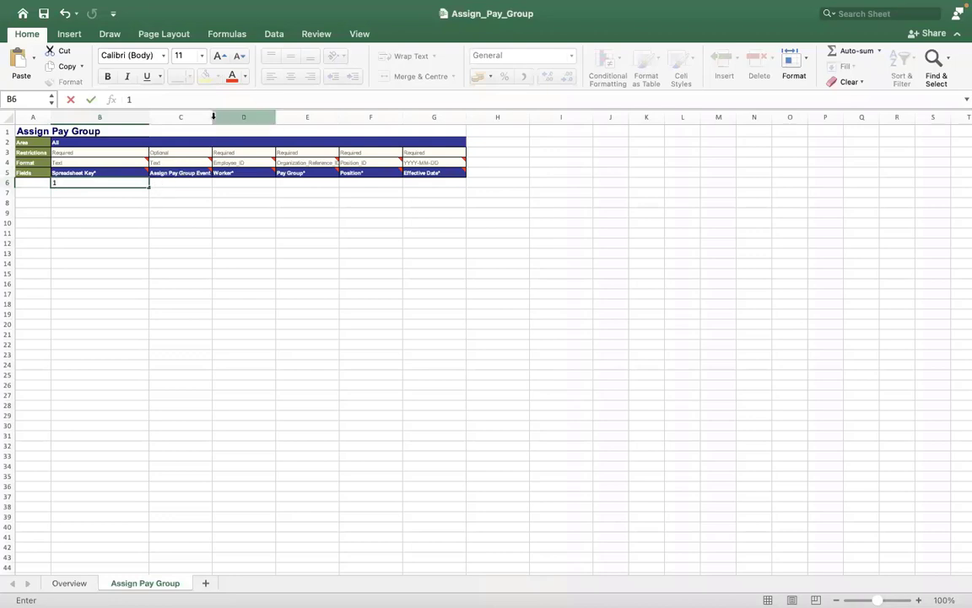
- Widen columns C and F so their field headers are fully readable
click(253, 119)
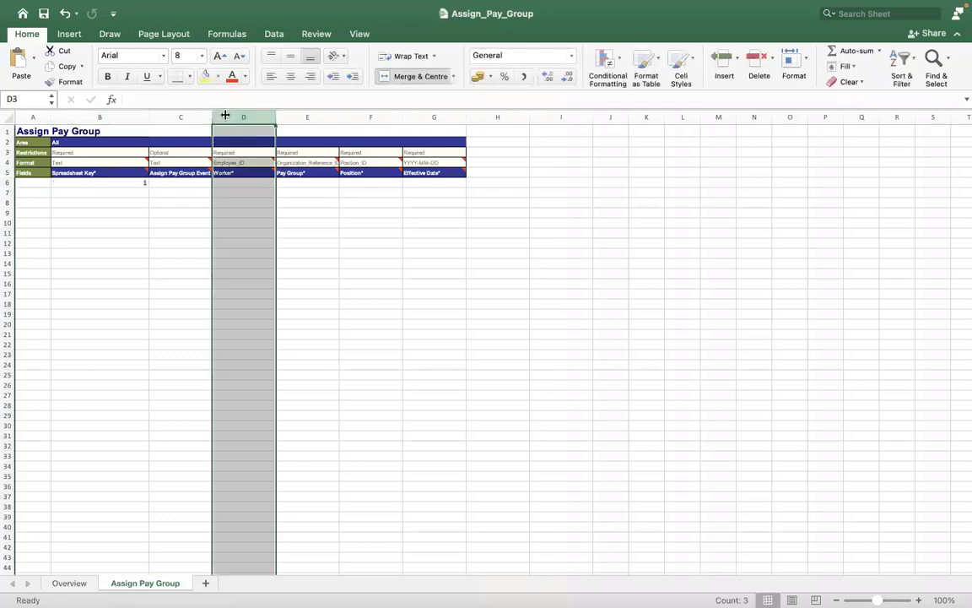
drag(212, 116, 502, 115)
drag(565, 116, 626, 117)
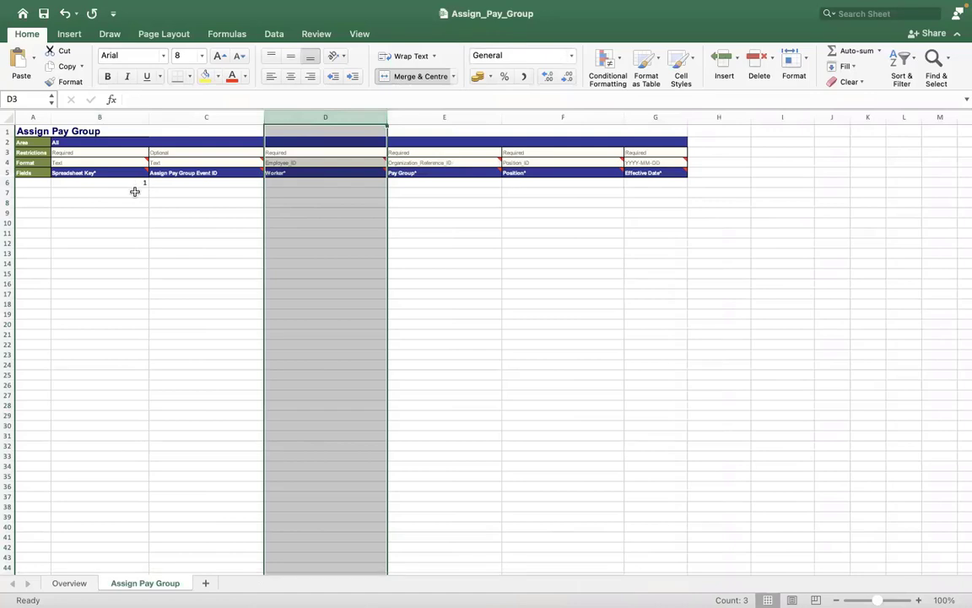
drag(120, 182, 124, 375)
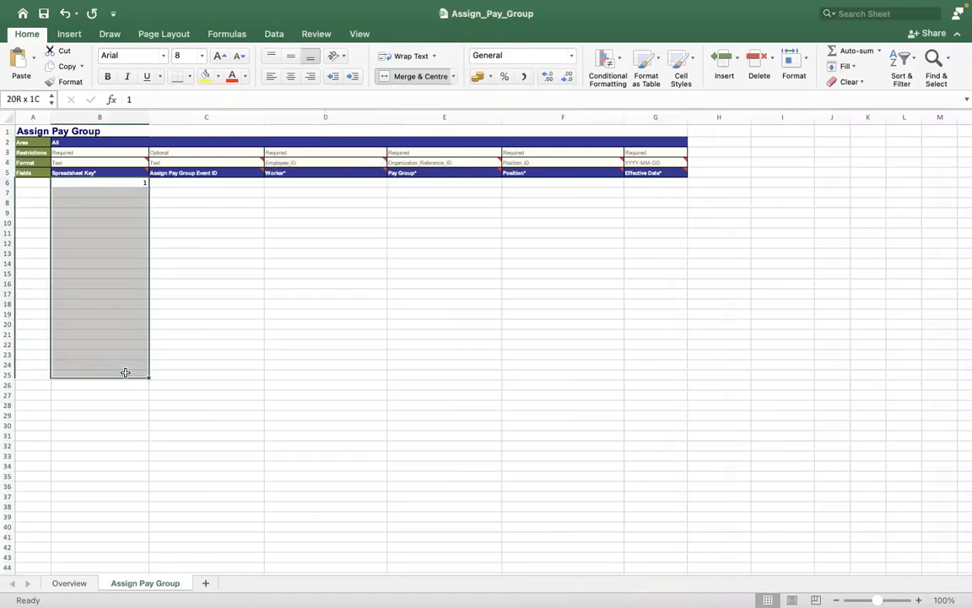
drag(118, 429, 115, 555)
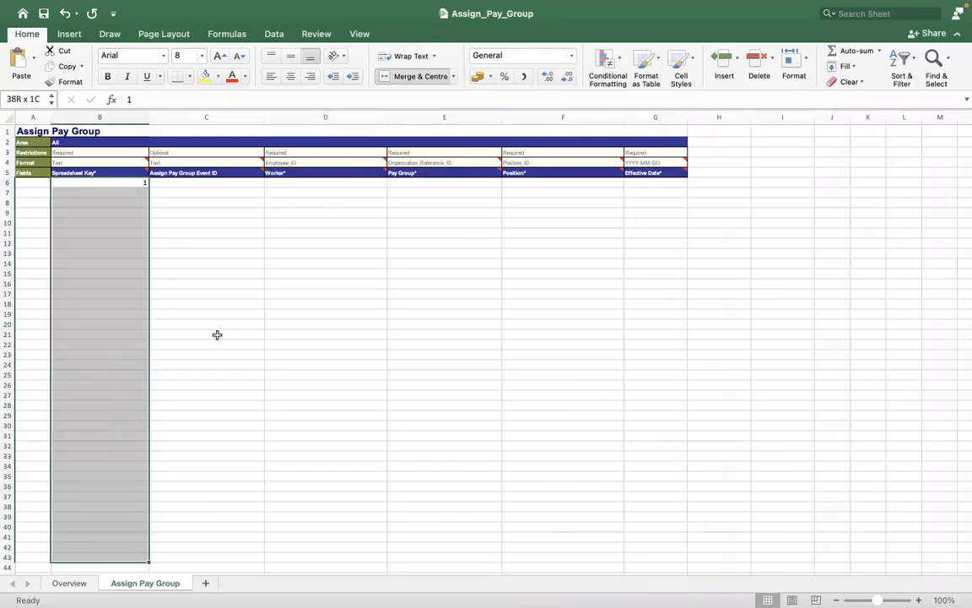
click(211, 334)
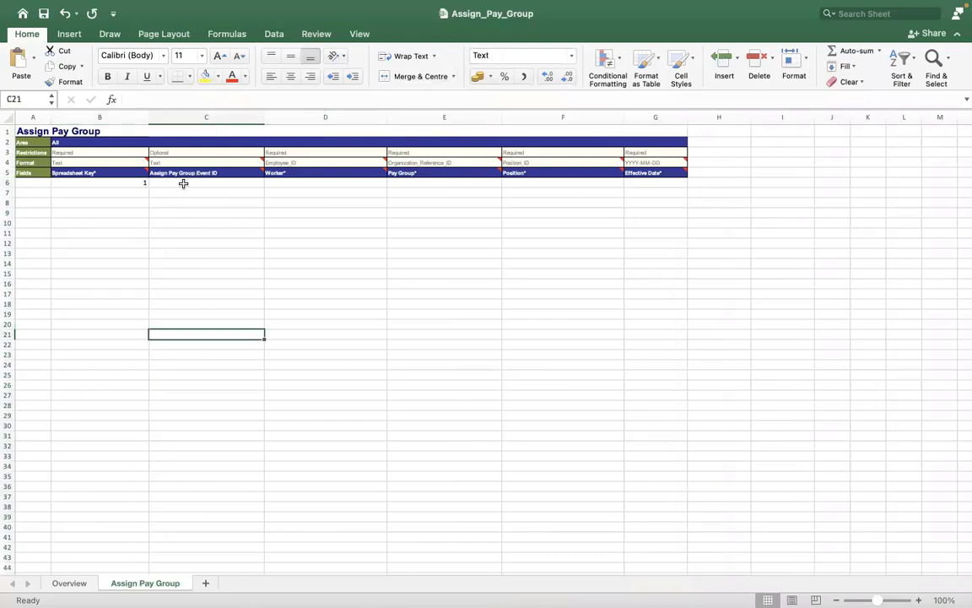
- Type a trial ID in C6, erase it, and return to the Workday page
click(183, 183)
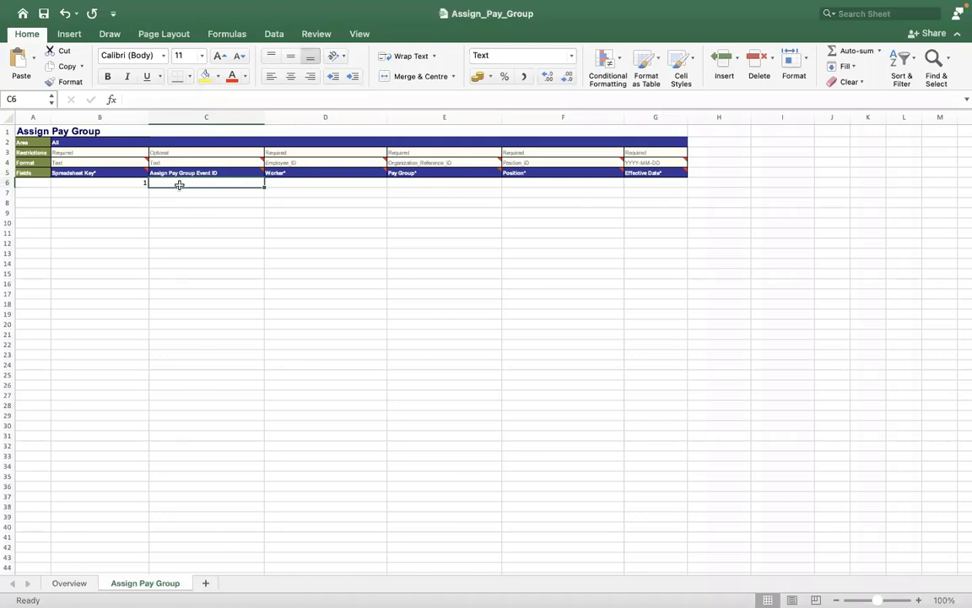
text(4747474747)
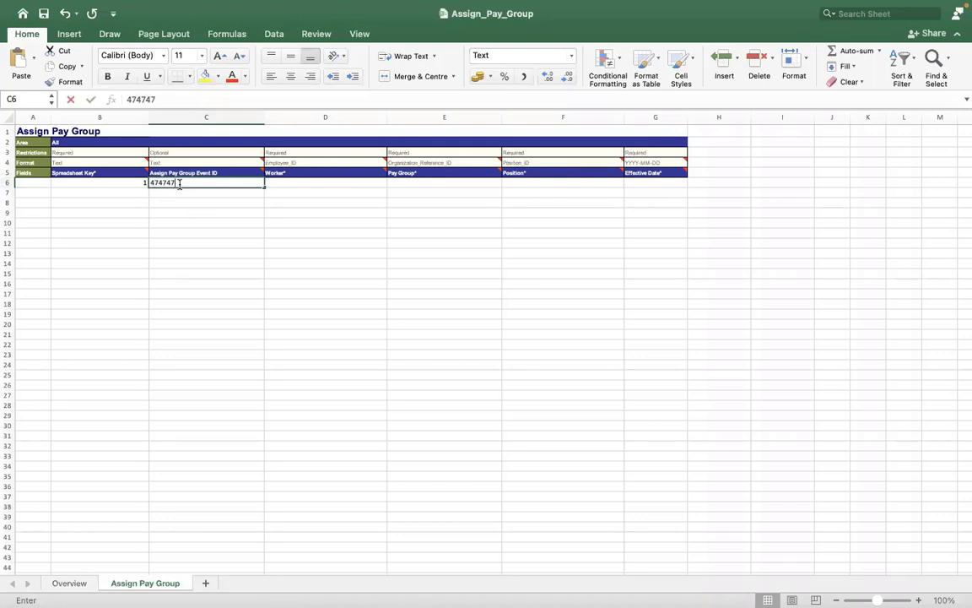
key(BackSpace)
key(BackSpace)
key(BackSpace)
key(BackSpace)
key(BackSpace)
key(BackSpace)
key(BackSpace)
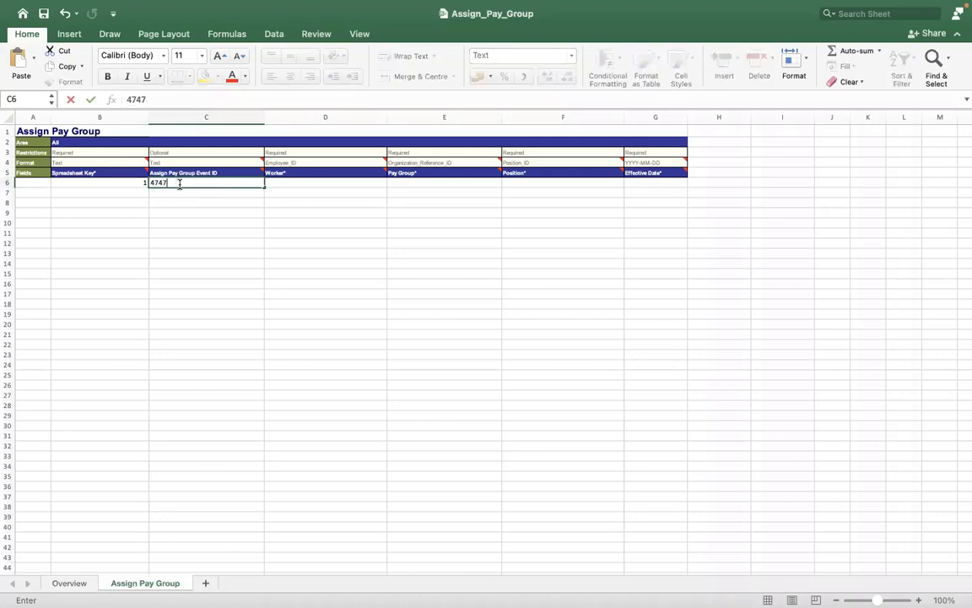
key(BackSpace)
key(BackSpace)
key(BackSpace)
click(284, 182)
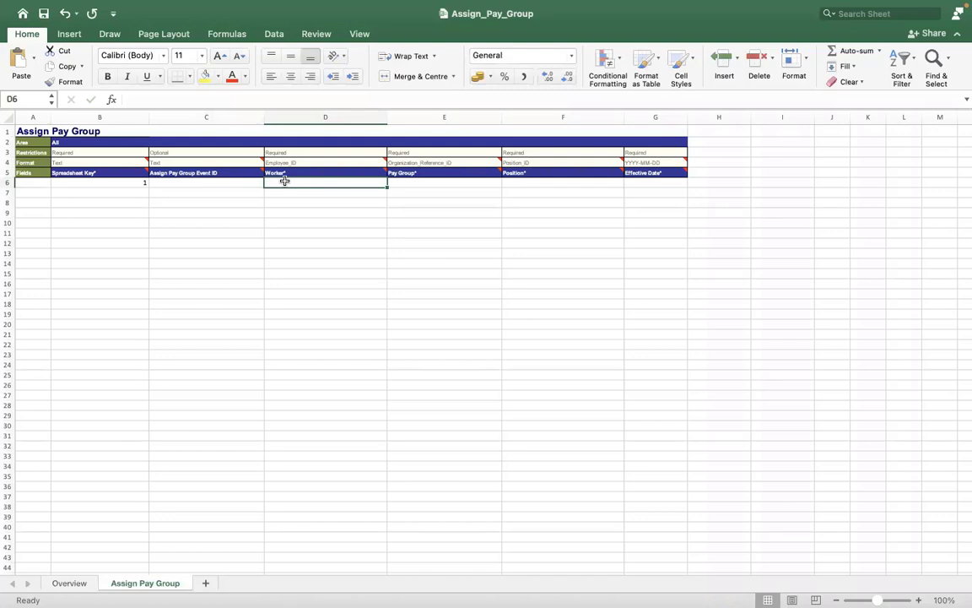
key(ctrl+Right)
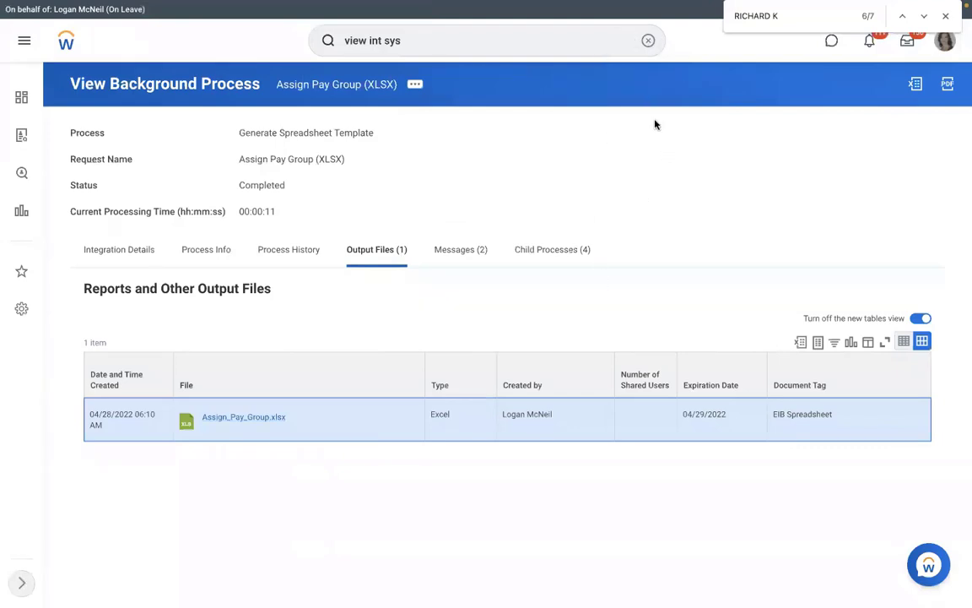
- Search for the general counsel and open the corporate paralegal's profile from his team org chart
click(647, 40)
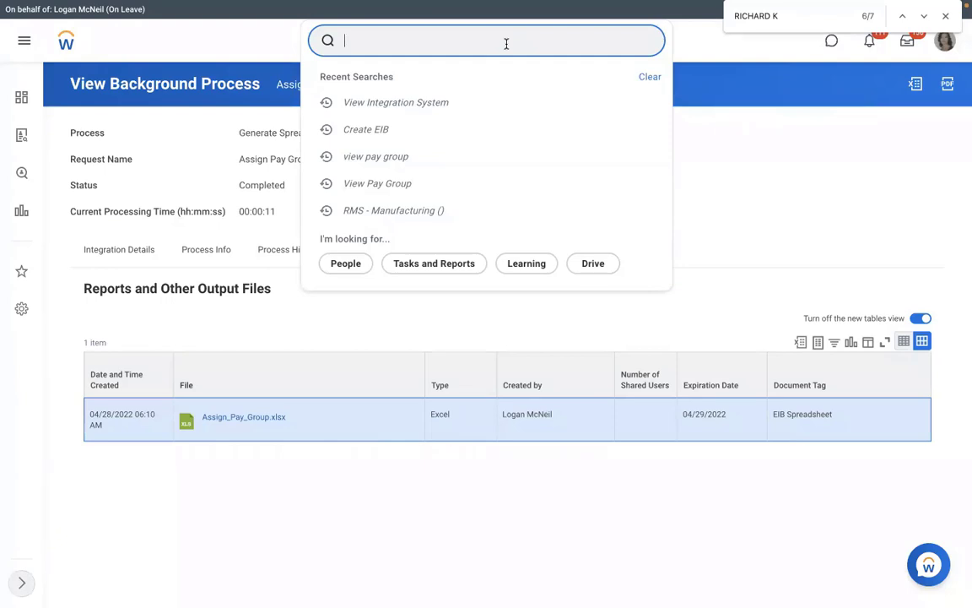
key(Return)
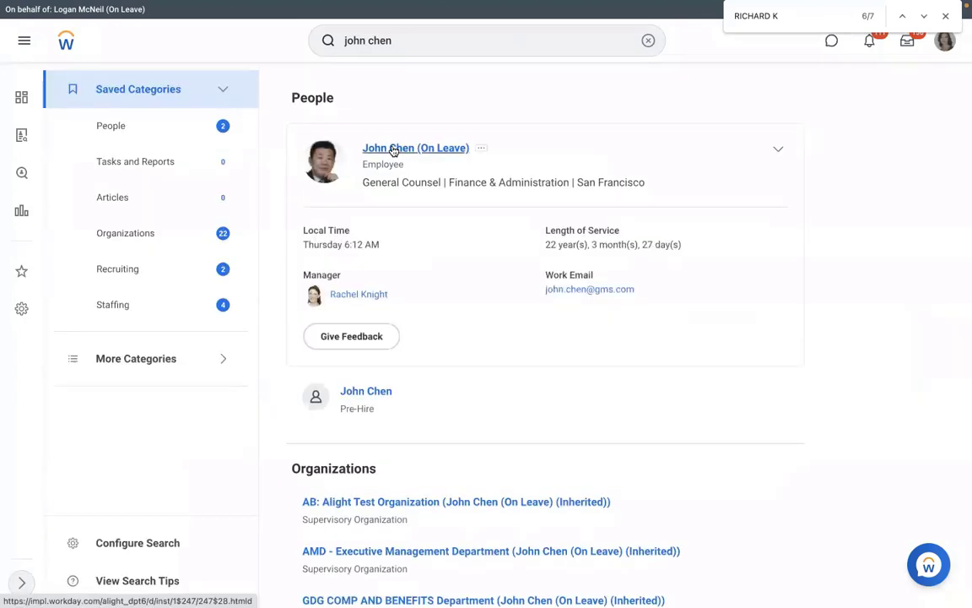
click(383, 152)
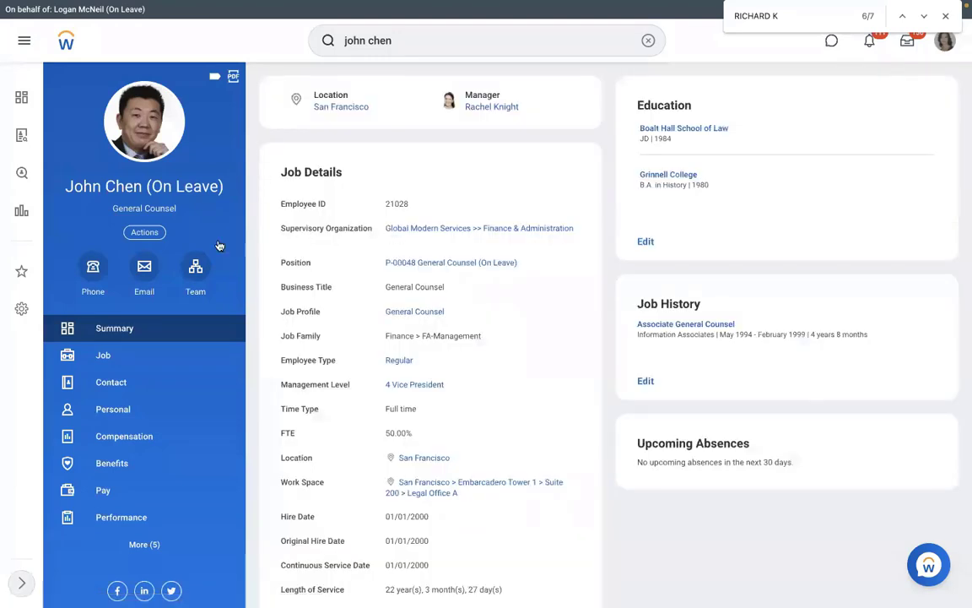
click(201, 282)
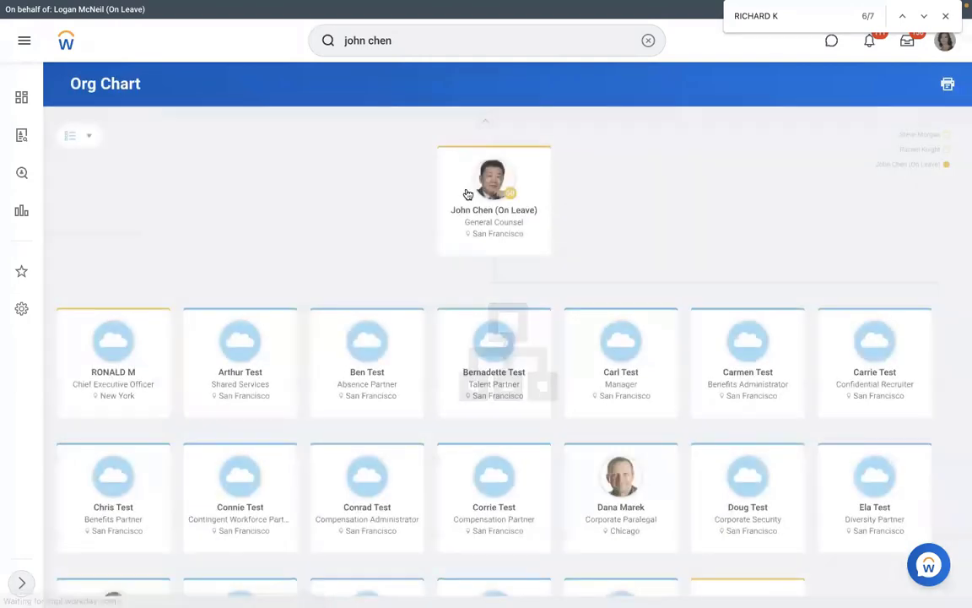
click(613, 506)
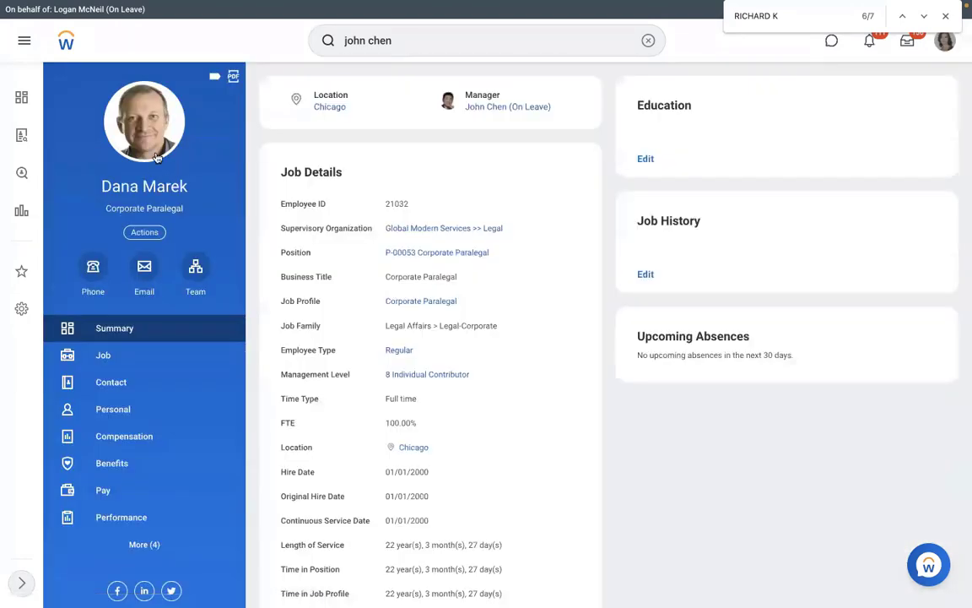
- Check the paralegal's current pay group, then select her Employee ID in job details
click(119, 497)
click(557, 102)
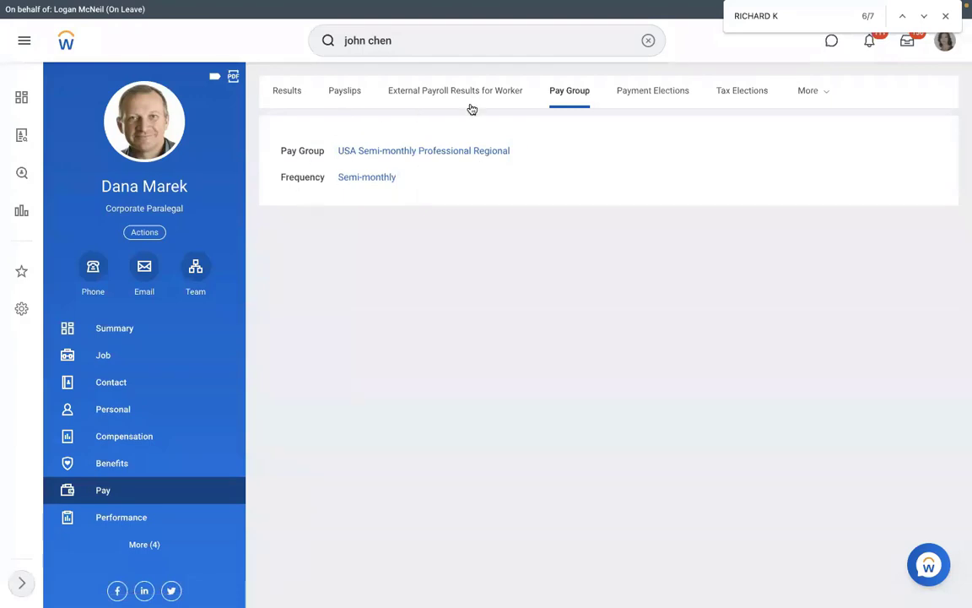
click(135, 357)
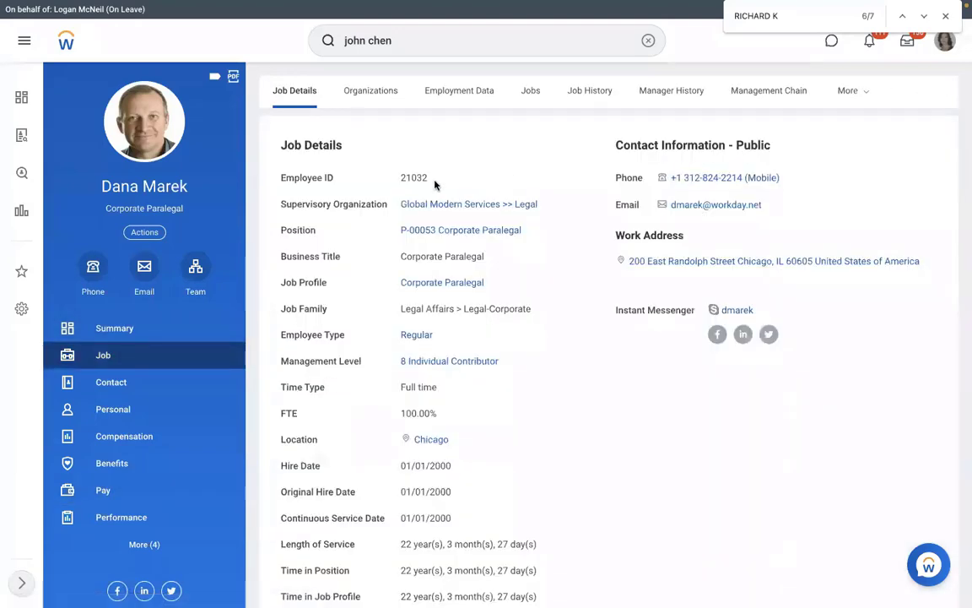
drag(434, 184, 400, 184)
key(ctrl+Left)
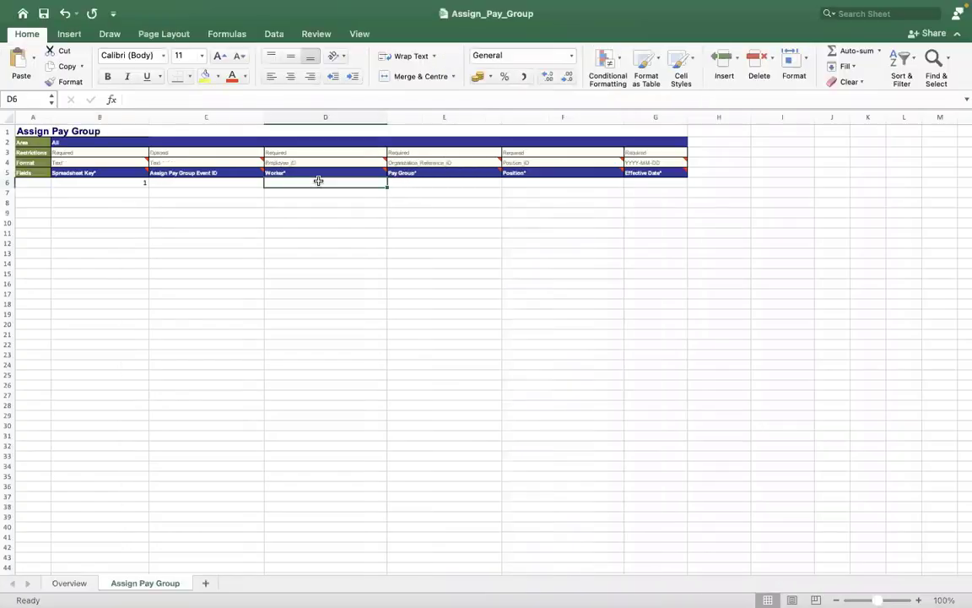
- Enter the worker's Employee ID as apostrophe-prefixed text in Worker cell D6
text('210)
text(2)
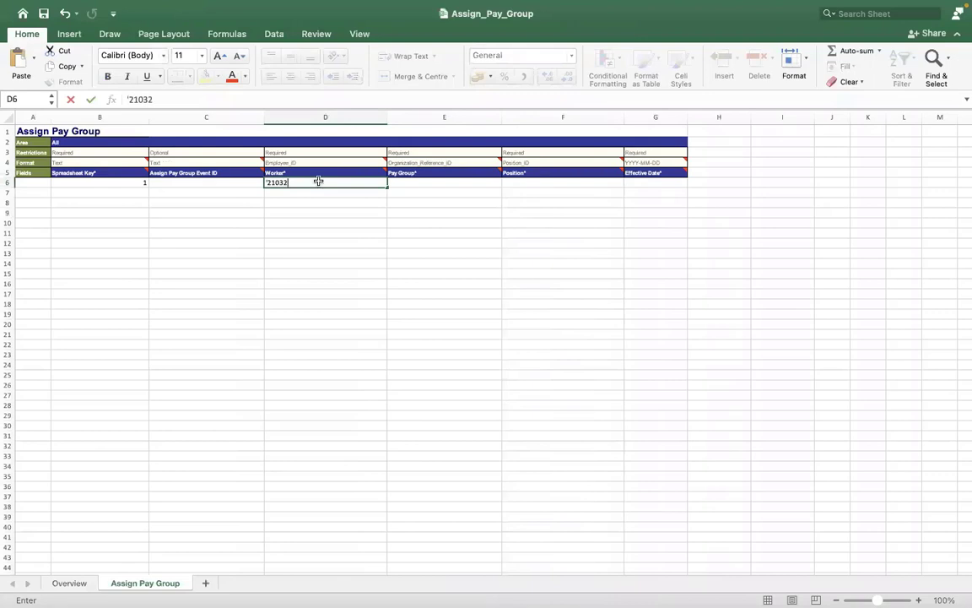
key(Return)
key(Left)
key(Down)
key(Down)
key(Down)
key(Down)
key(Down)
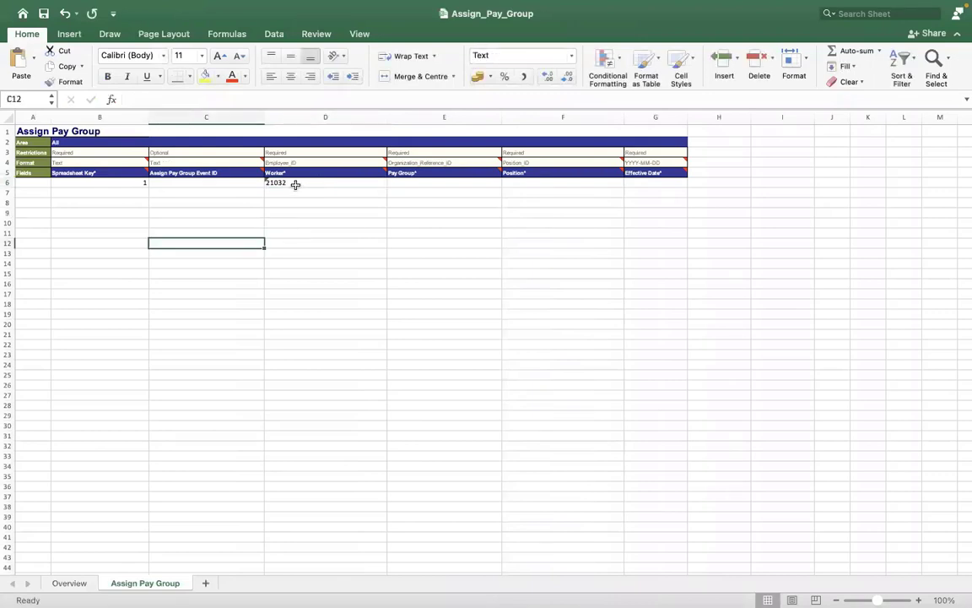
click(401, 182)
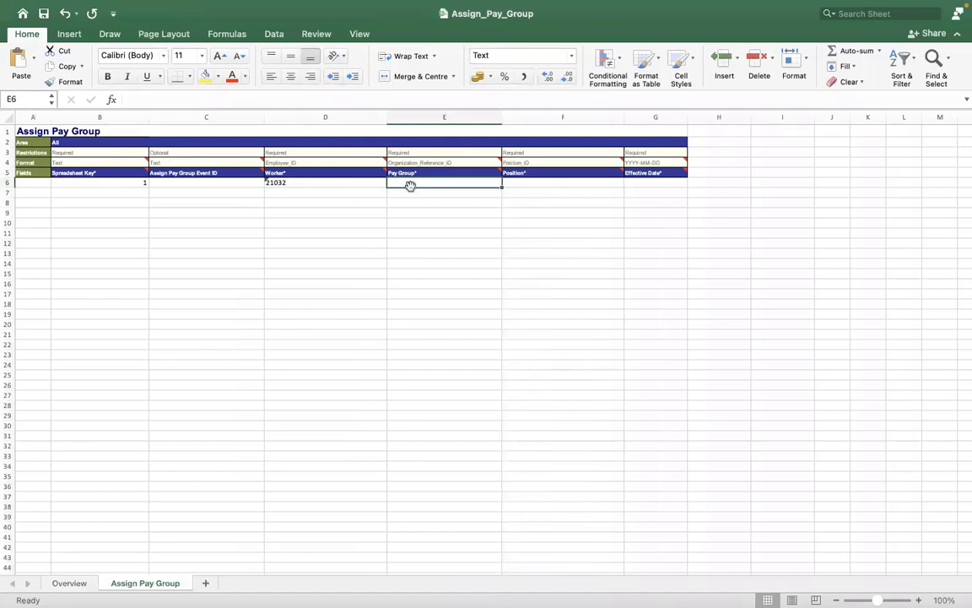
- Run the View Pay Group report for the RMS - Monthly PYG pay group
key(ctrl+Right)
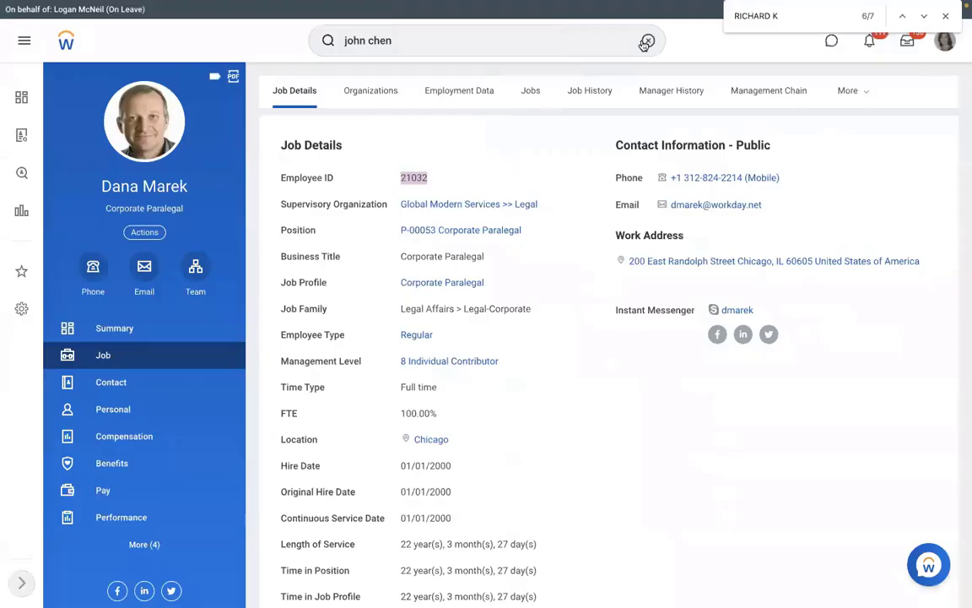
click(646, 40)
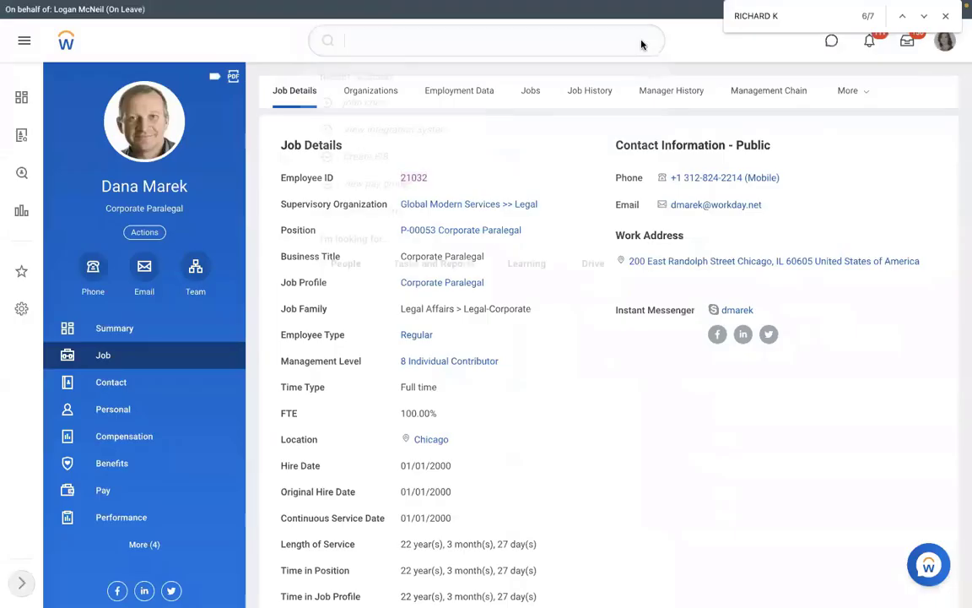
text(view pa)
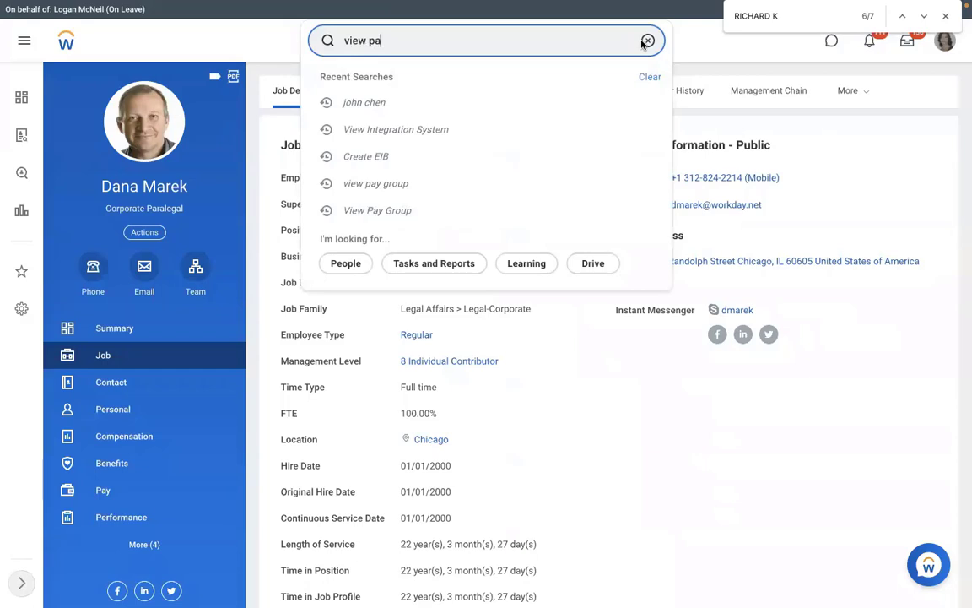
text(y group)
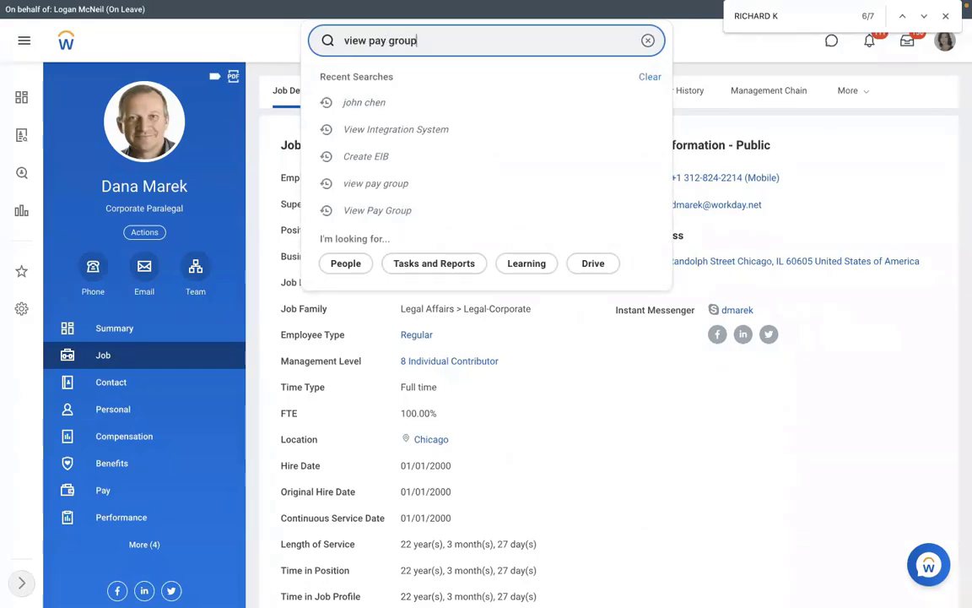
key(Return)
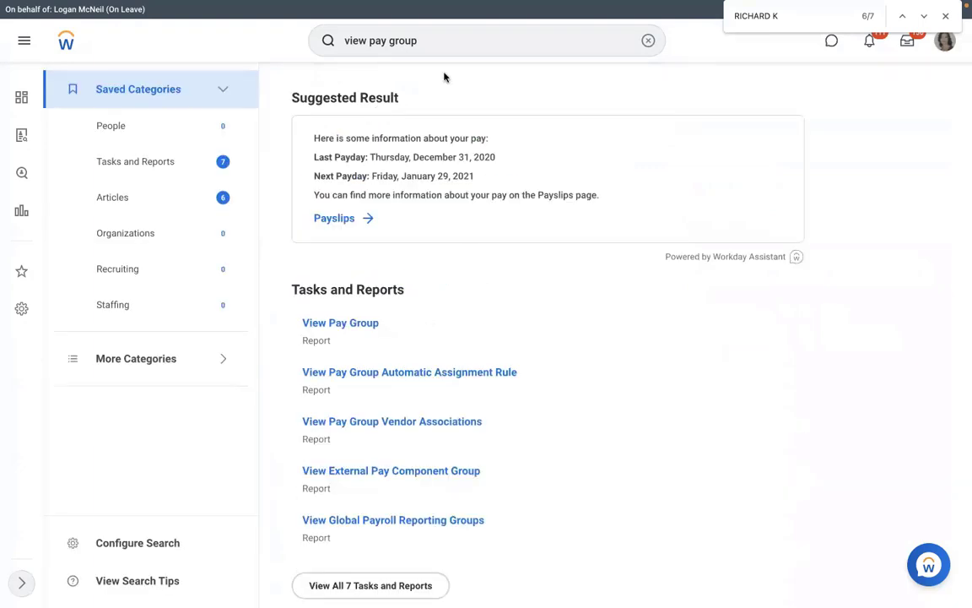
click(341, 326)
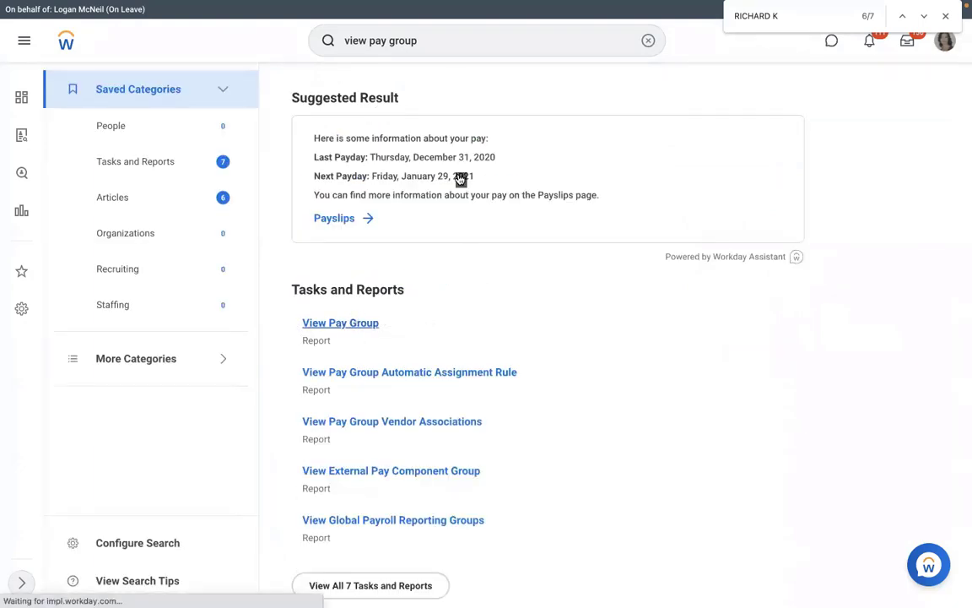
text(rms)
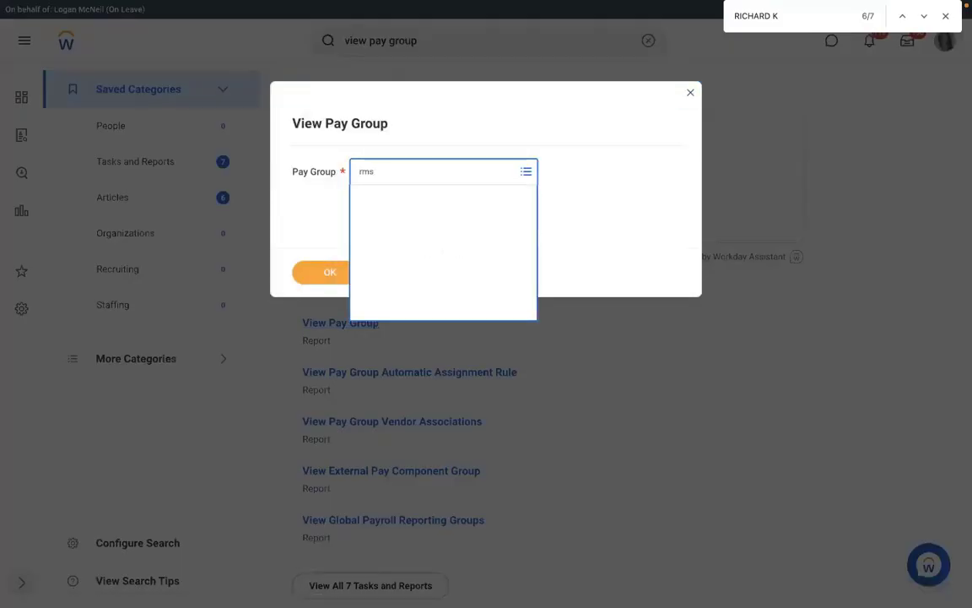
click(330, 271)
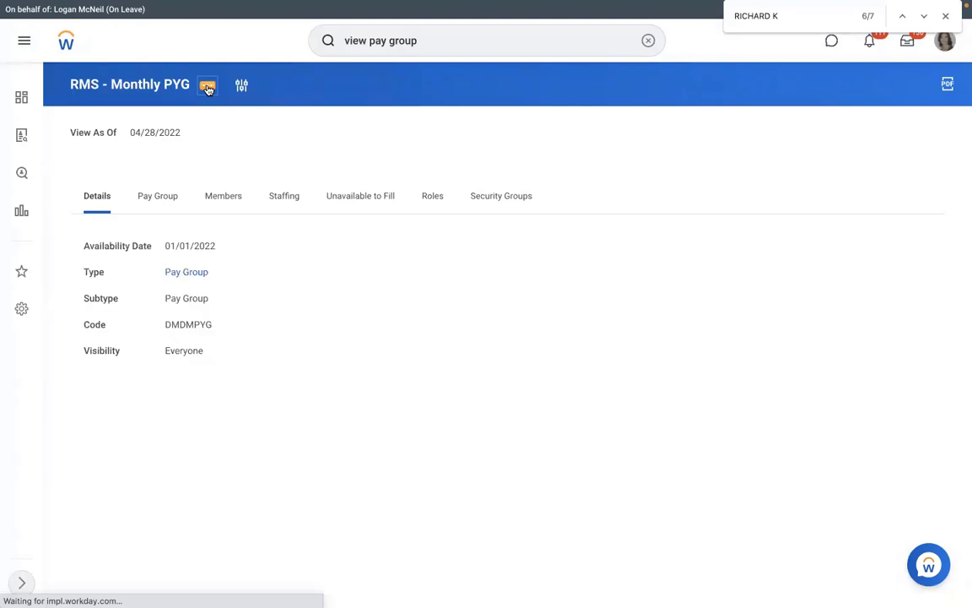
- View the pay group's integration IDs and select the reference ID PAY_GROUP-6-66
click(208, 89)
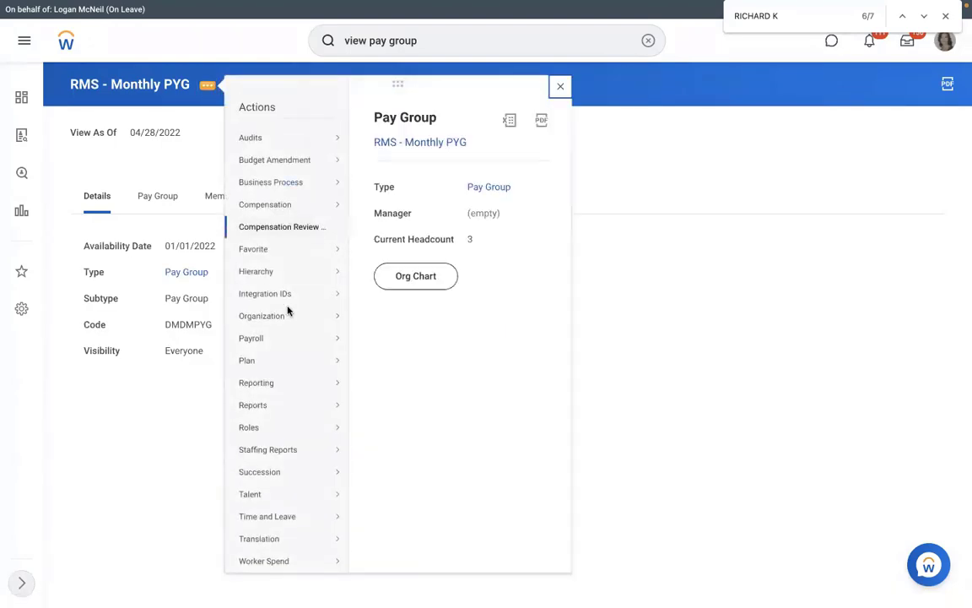
mouse_move(338, 293)
click(384, 294)
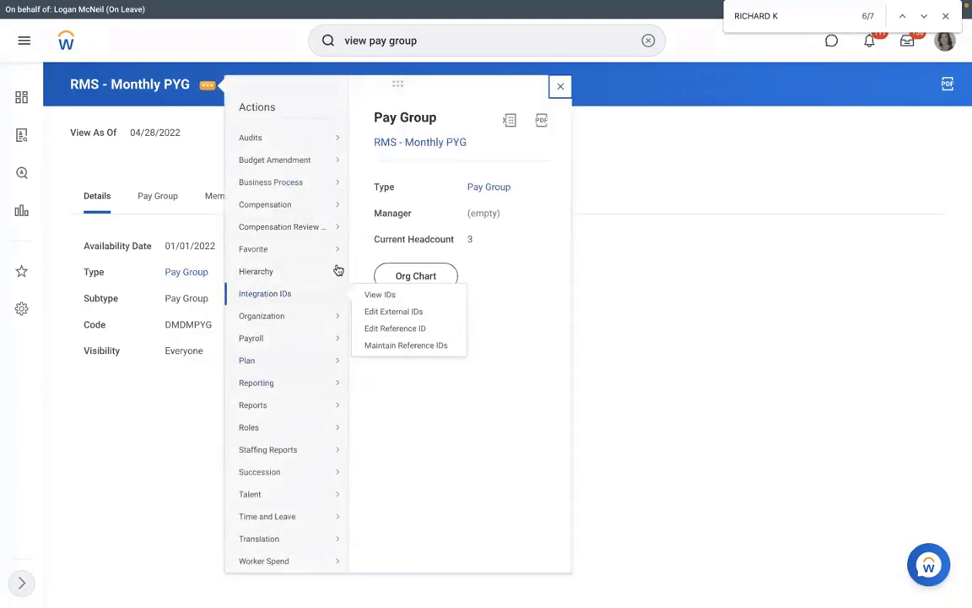
drag(630, 255, 566, 254)
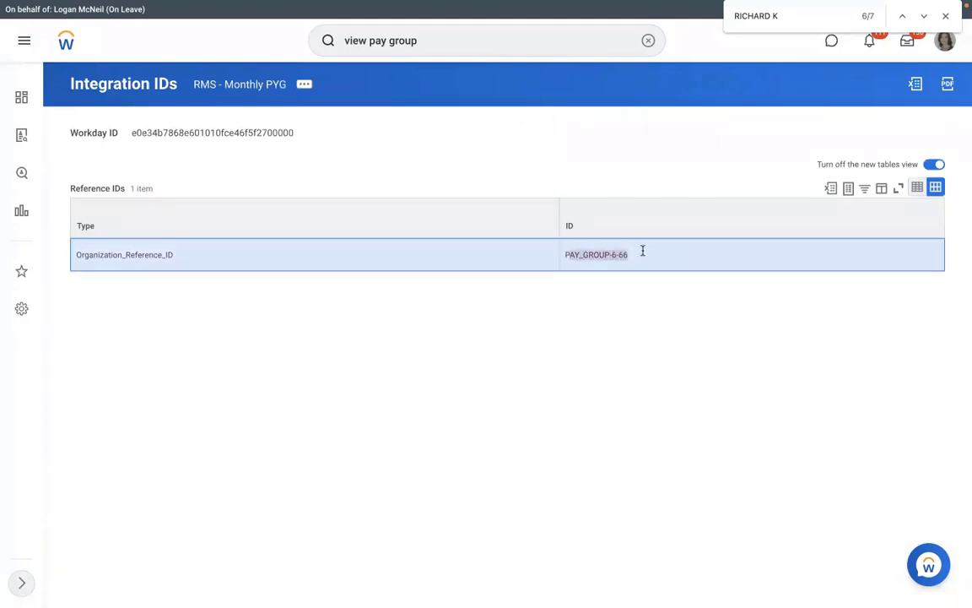
drag(628, 252, 565, 253)
key(super+c)
key(ctrl+Left)
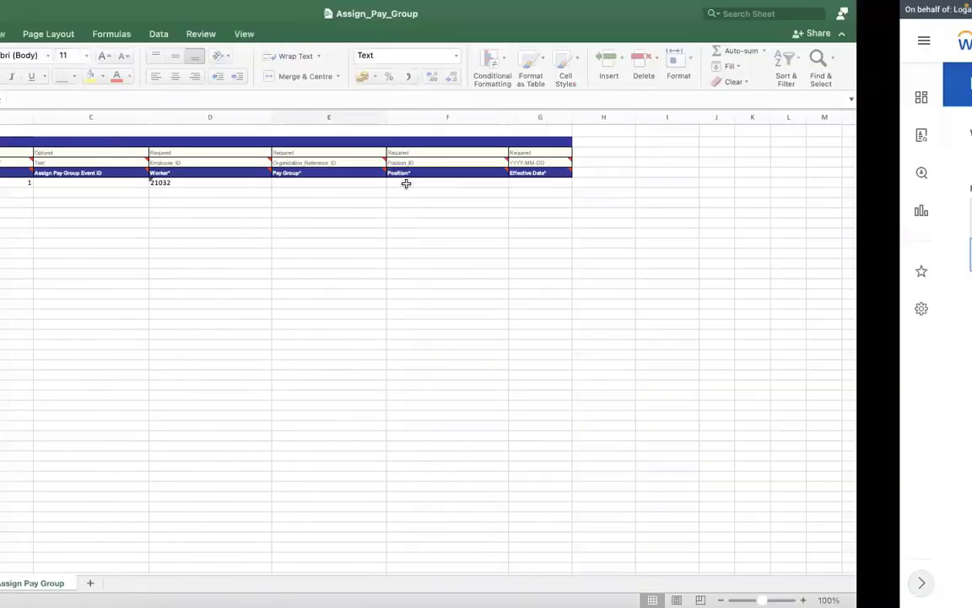
- Paste PAY_GROUP-6-66 into Pay Group cell E6 and check the column's format note
click(406, 183)
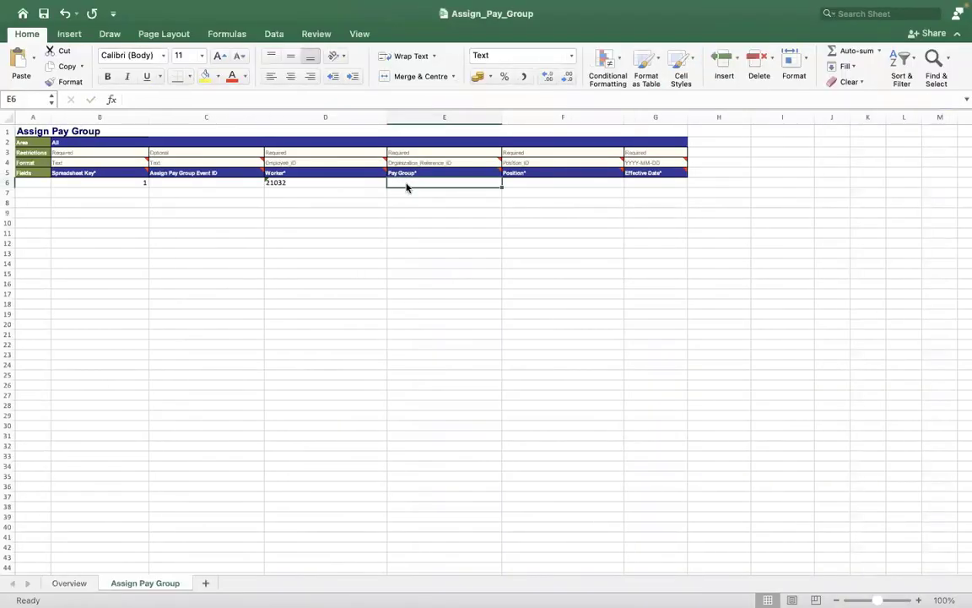
key(super+v)
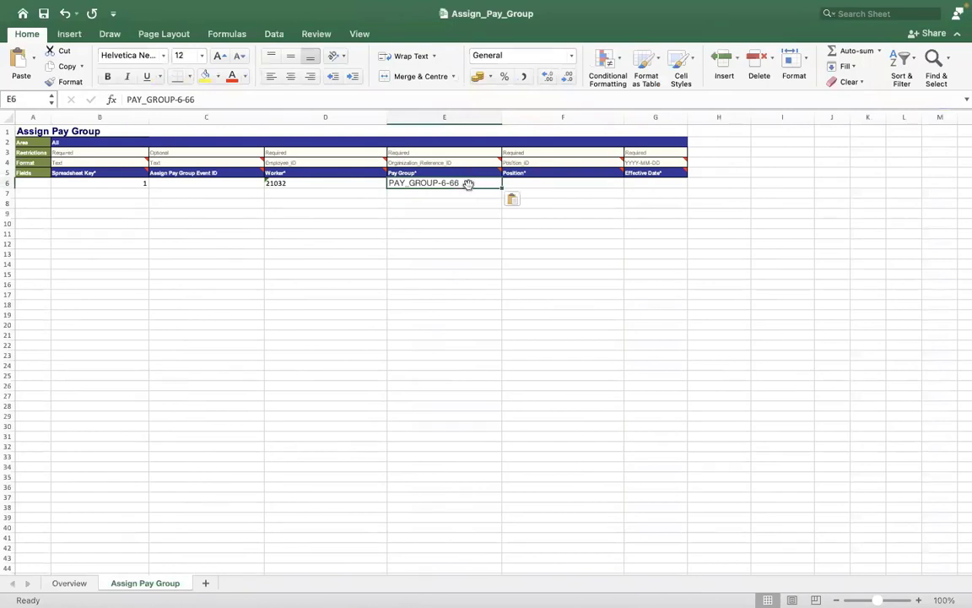
click(232, 99)
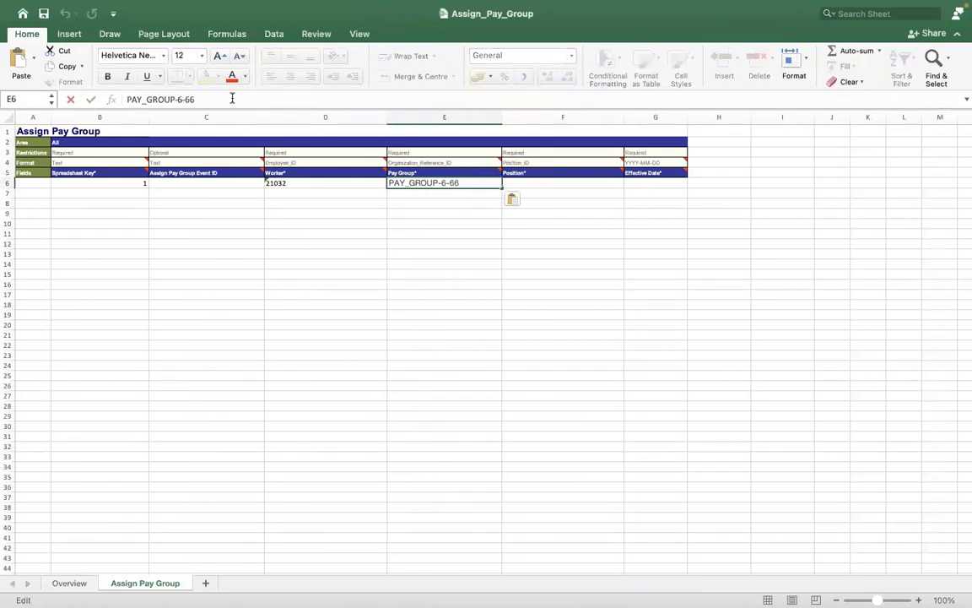
key(Left)
key(Left)
key(Left)
key(Left)
key(Left)
key(Left)
key(Left)
key(Left)
key(Left)
key(Left)
key(Left)
key(Left)
key(Left)
key(Left)
key(ctrl+Right)
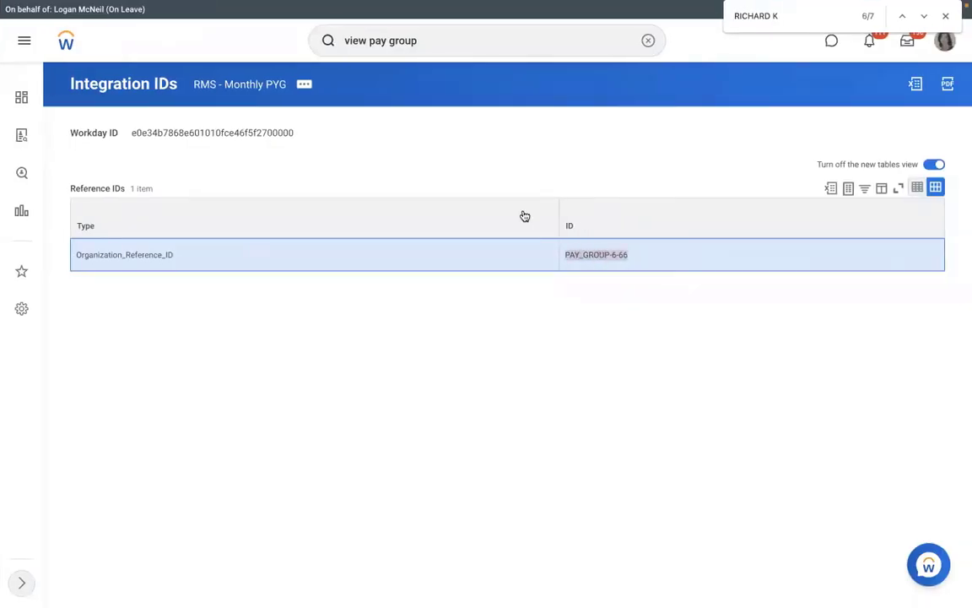
key(ctrl+Left)
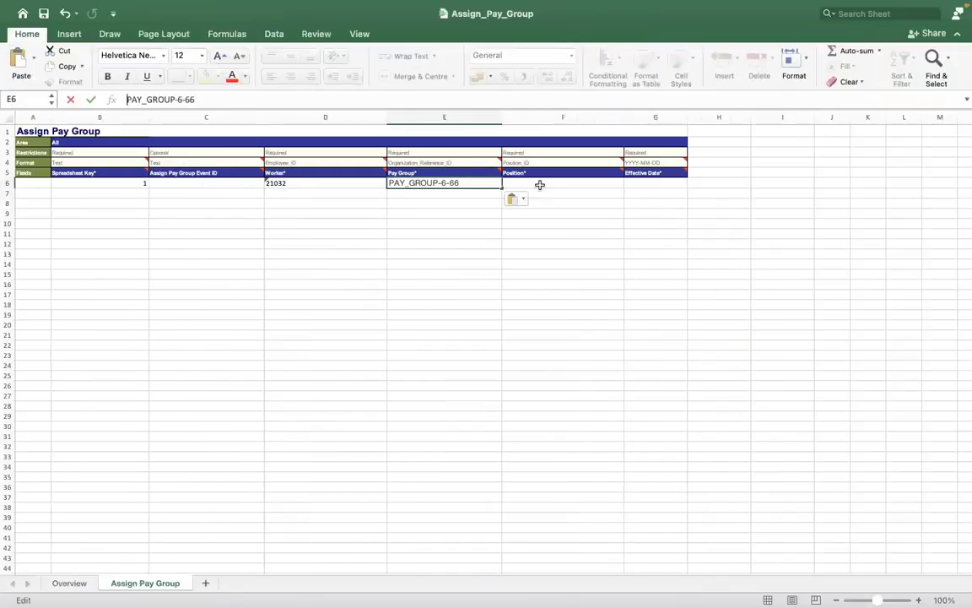
click(537, 183)
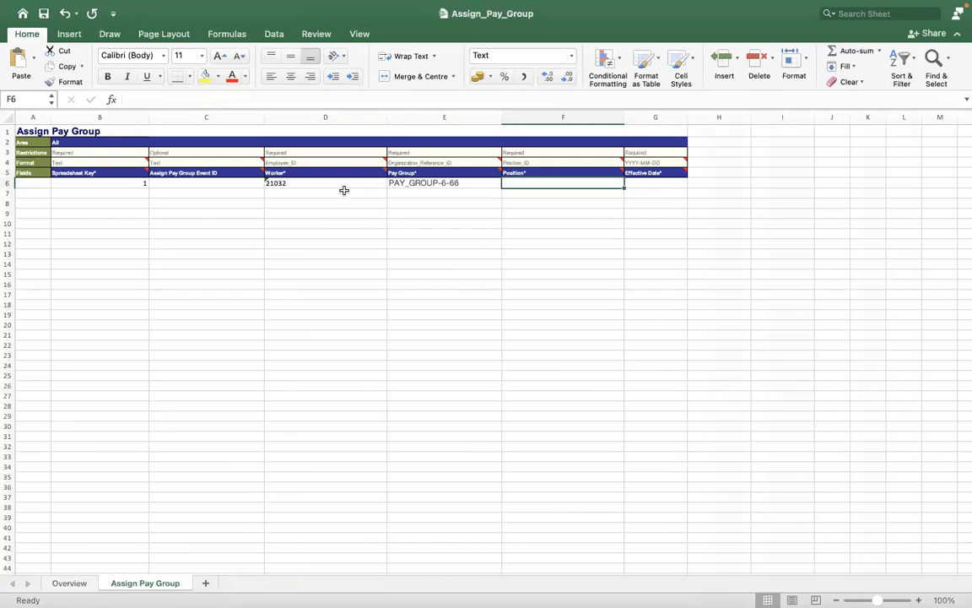
click(482, 163)
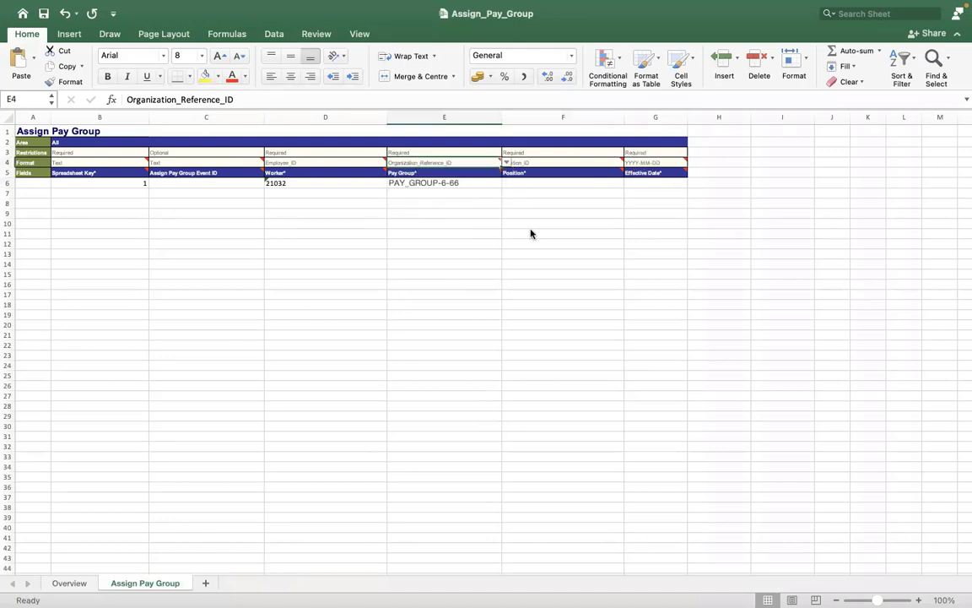
key(ctrl+Right)
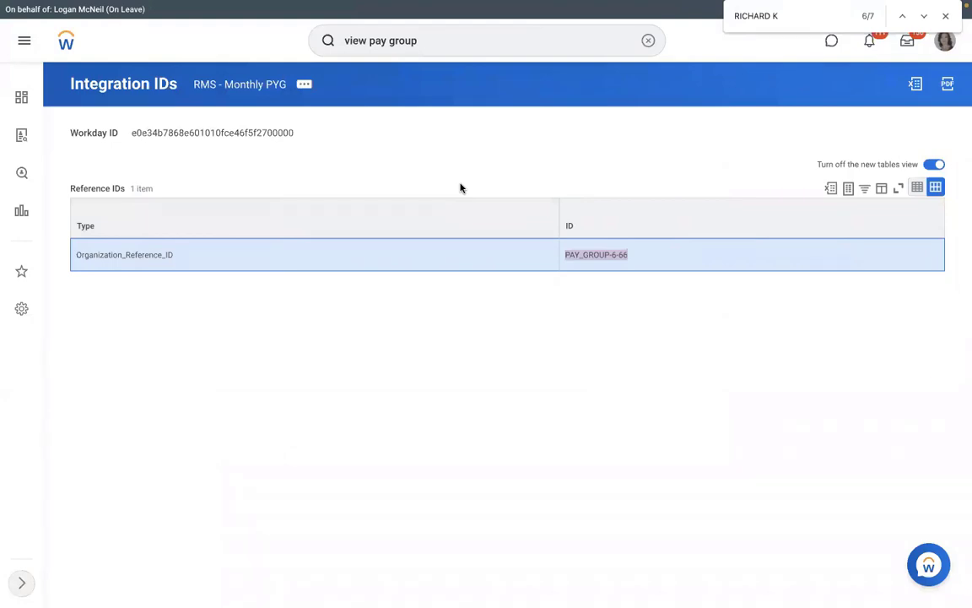
- Search by the worker's Employee ID and open their P-00053 Corporate Paralegal profile
key(ctrl+Left)
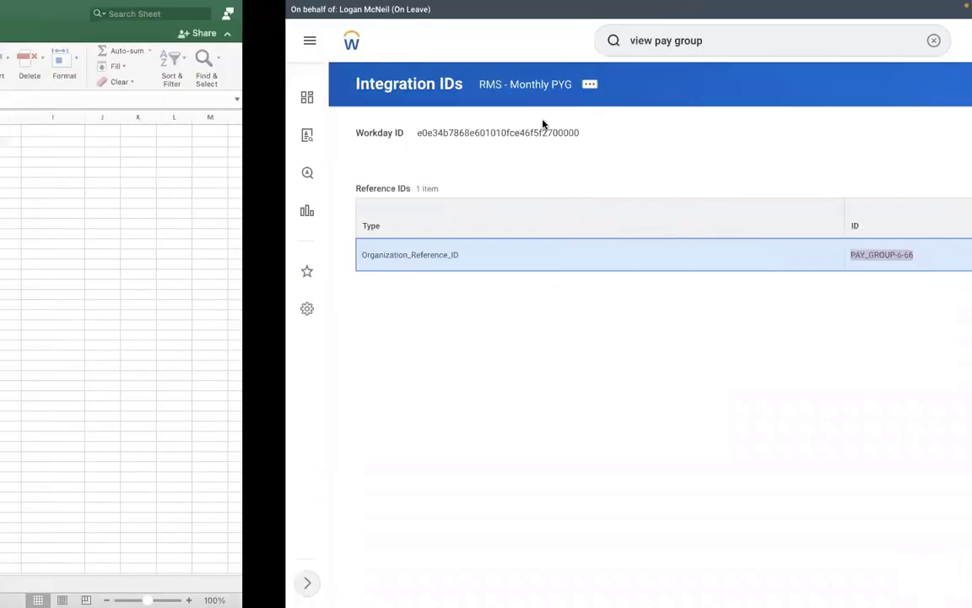
key(ctrl+Right)
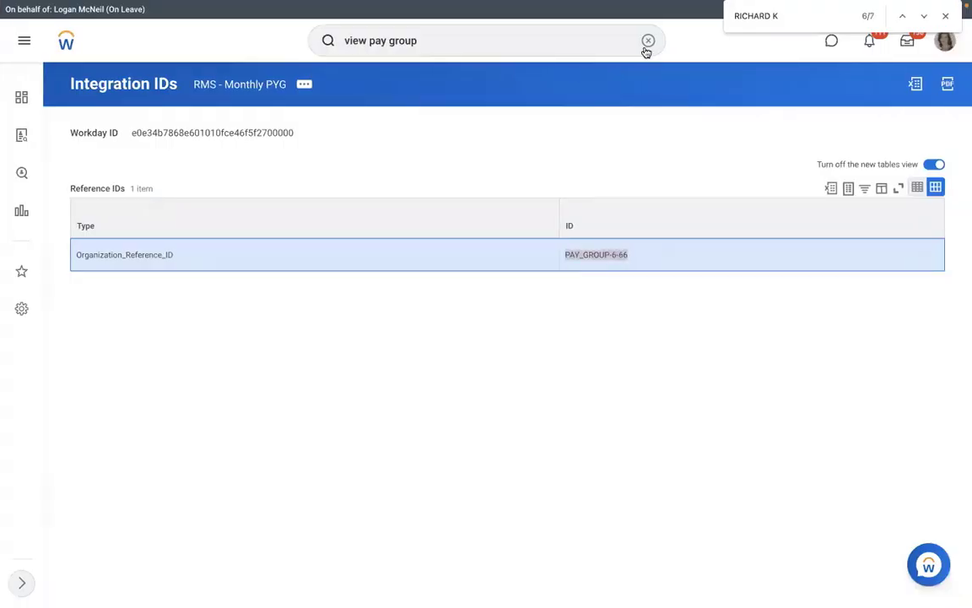
click(647, 42)
text(2)
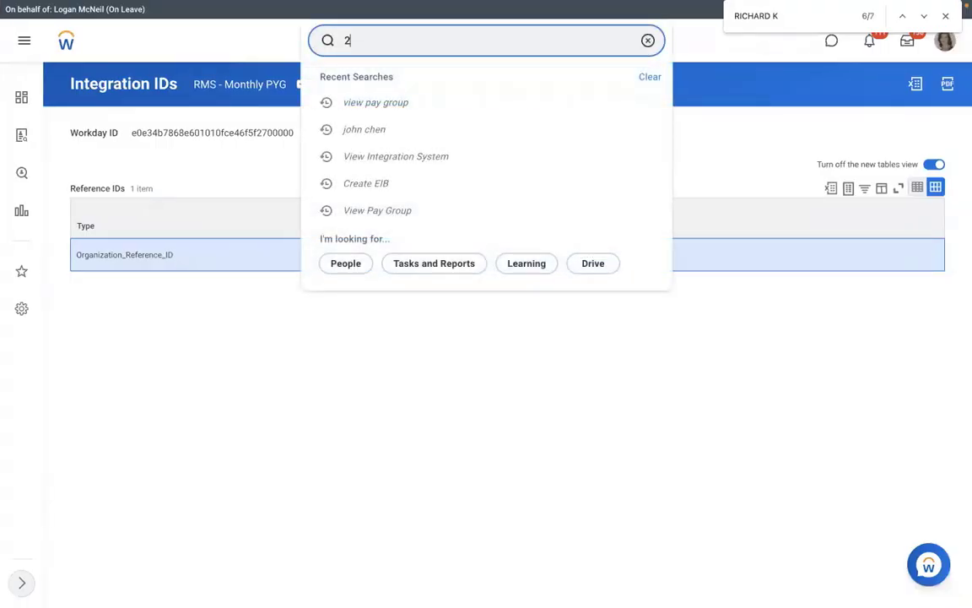
text(1032)
click(503, 88)
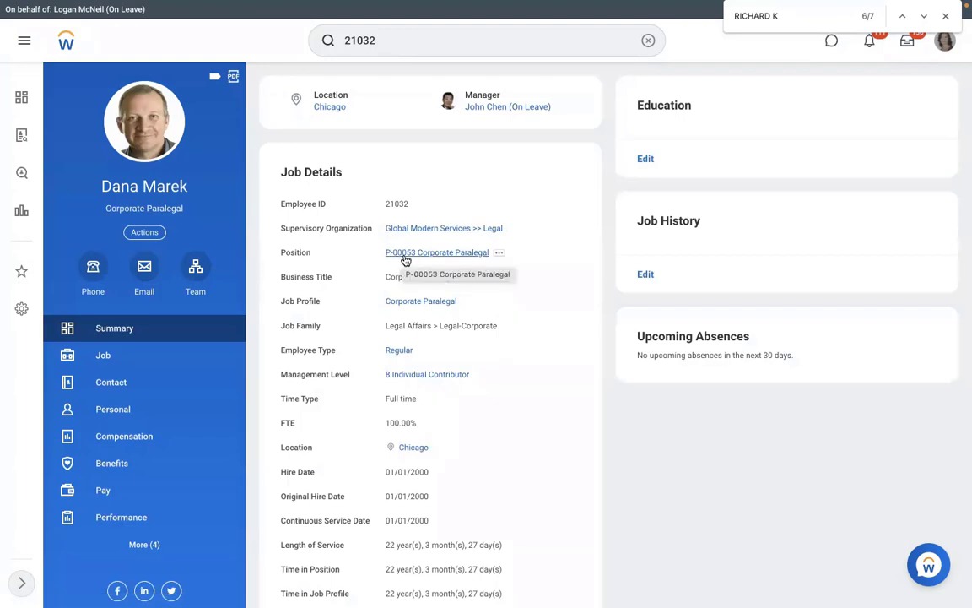
key(ctrl+Right)
key(ctrl+Left)
key(ctrl+Left)
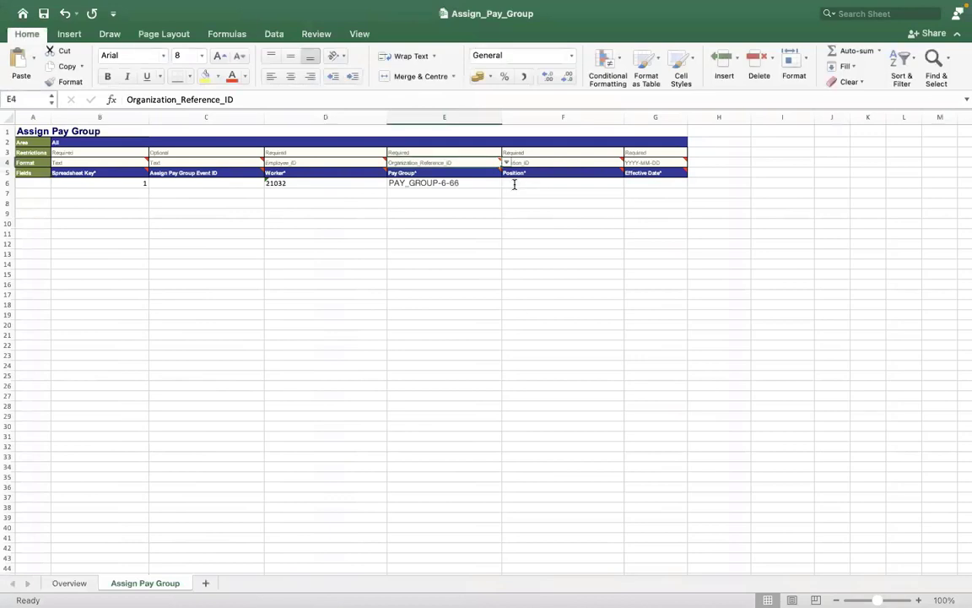
- Enter position ID P-00053 in Position cell F6, double-checking the number in Workday
double_click(514, 183)
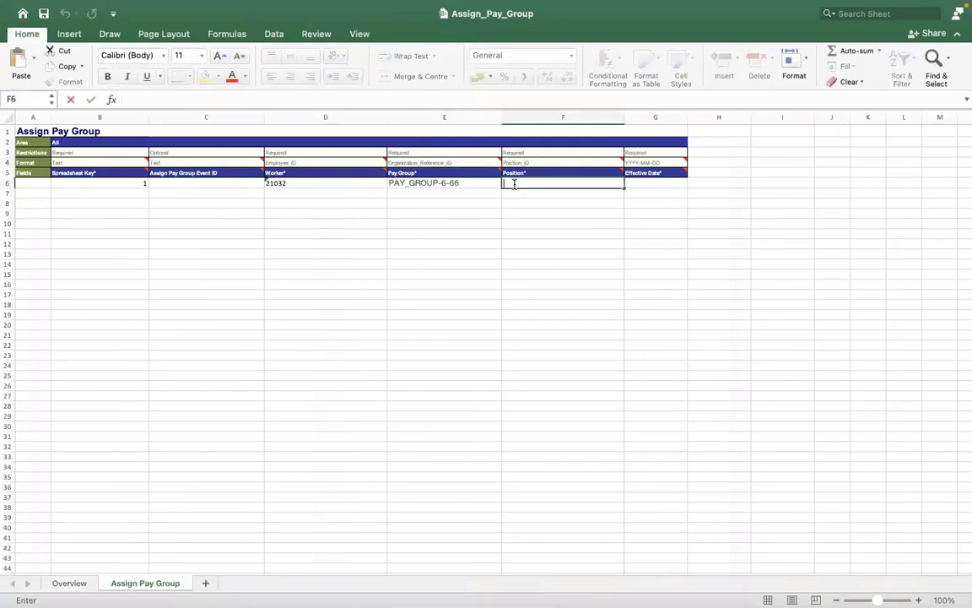
text(P-000)
key(ctrl+Right)
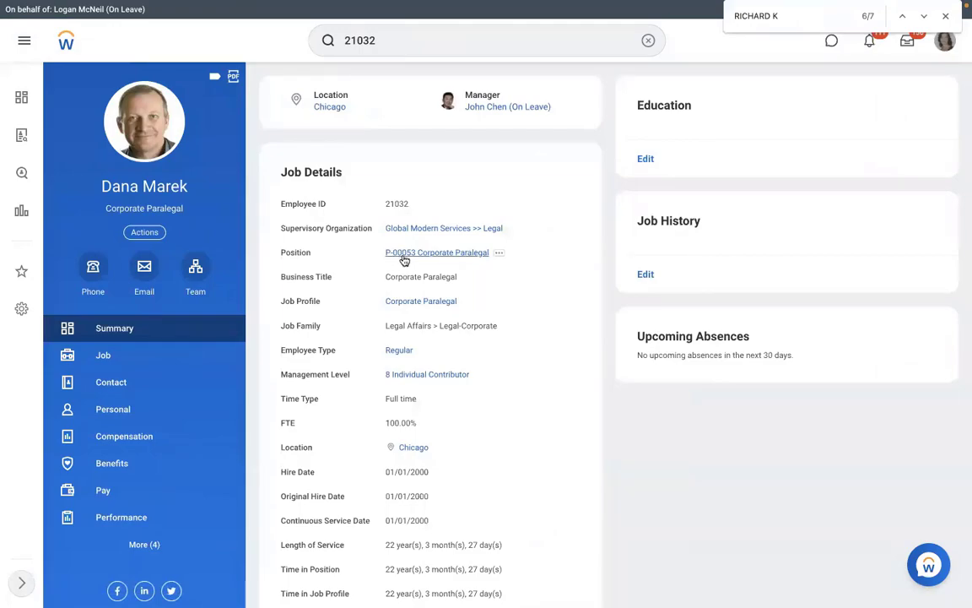
key(ctrl+Left)
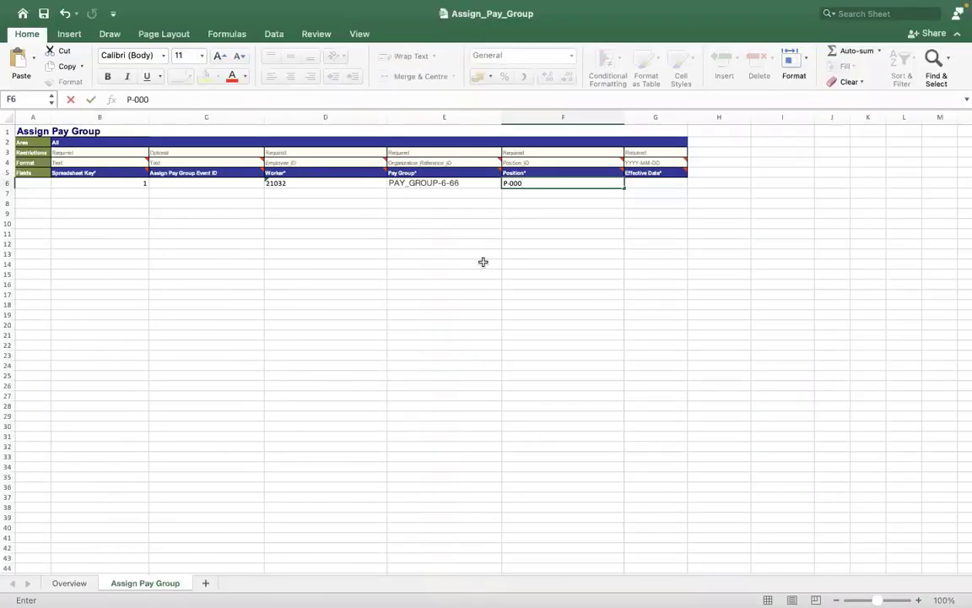
text(53)
click(592, 249)
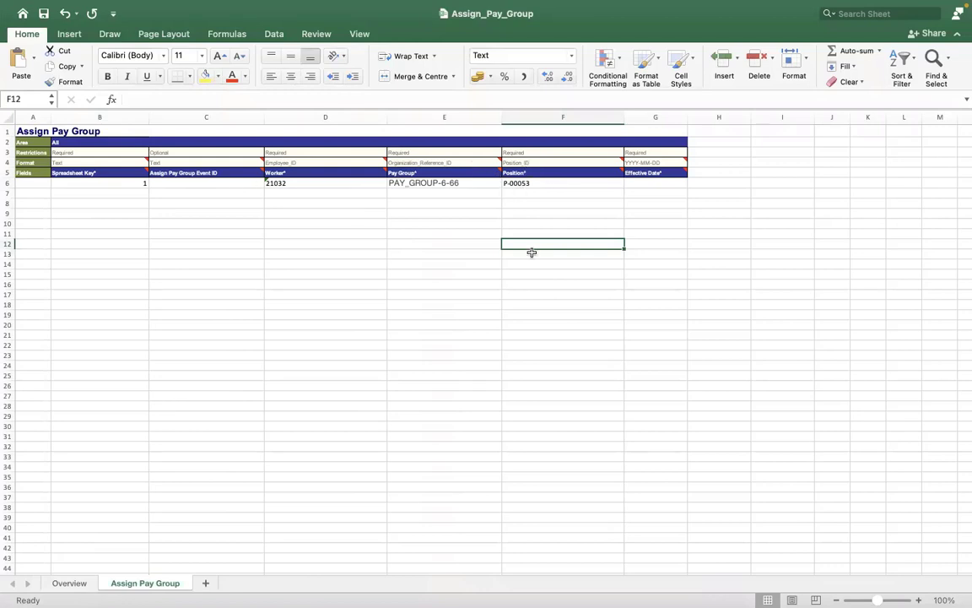
- Type the effective date 2022/01/05 into cell G6 and reselect it to verify
click(646, 181)
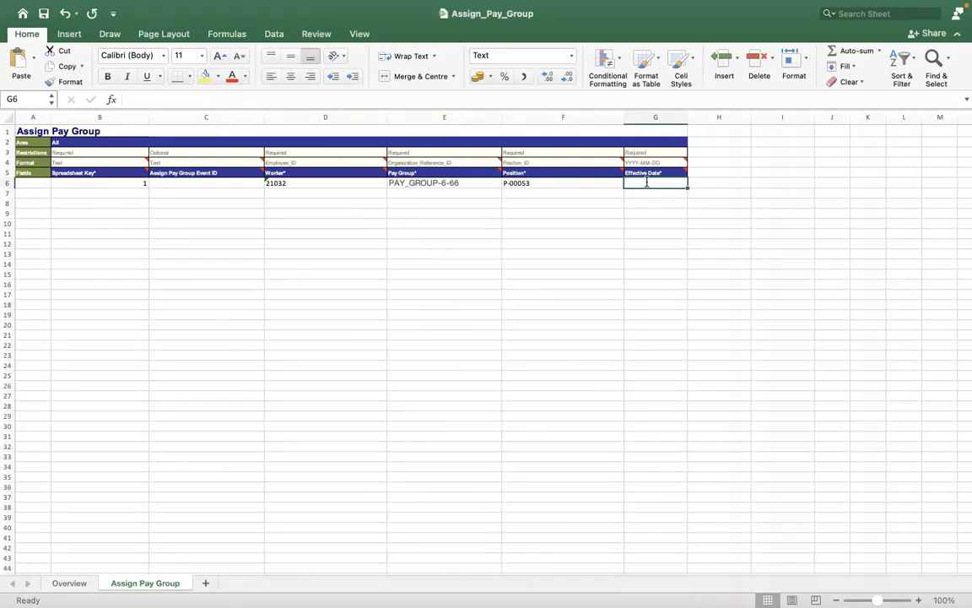
text(2022)
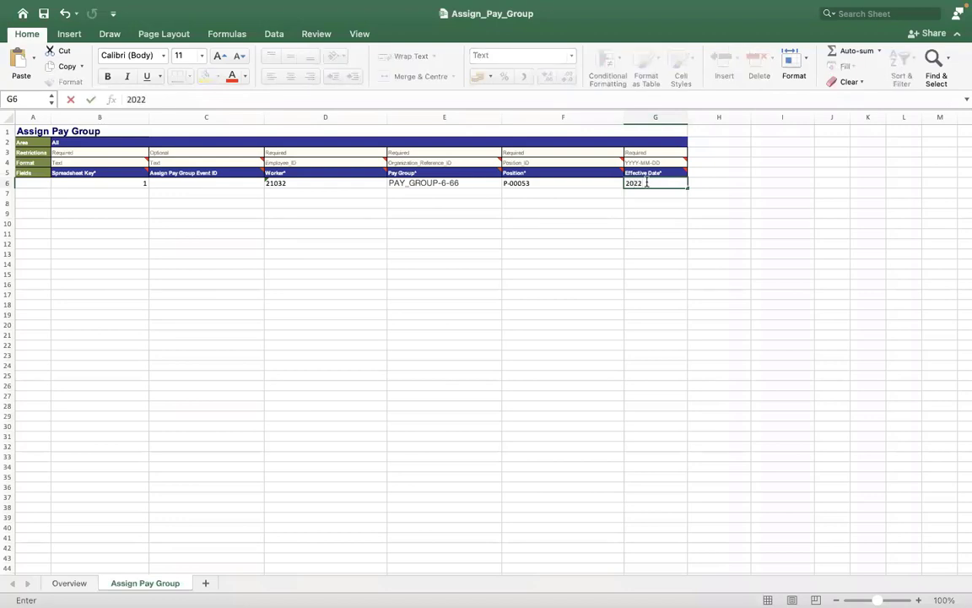
text(/01/05)
key(Return)
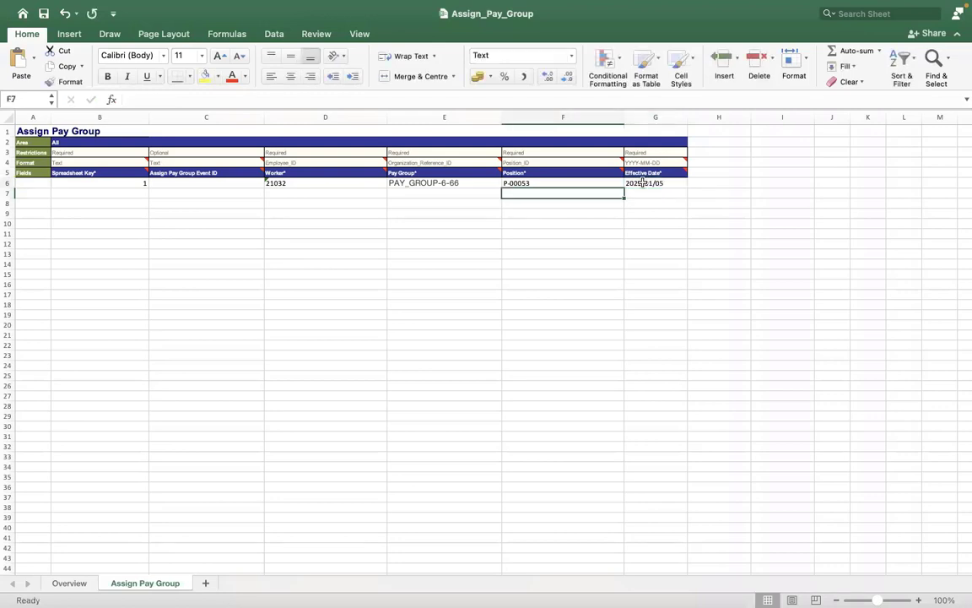
click(643, 182)
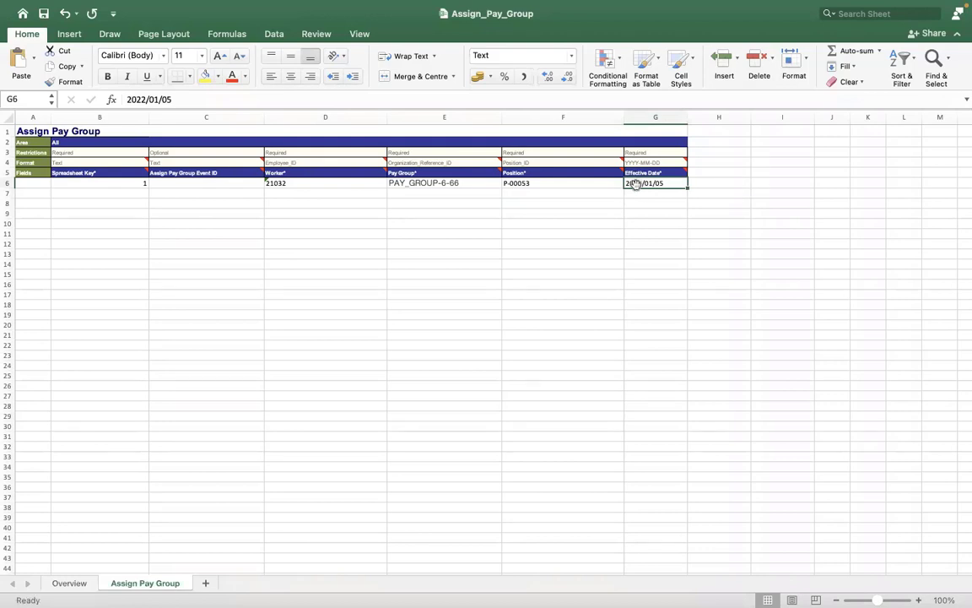
- Bring up the Format Cells settings for Effective Date cell G6
right_click(636, 184)
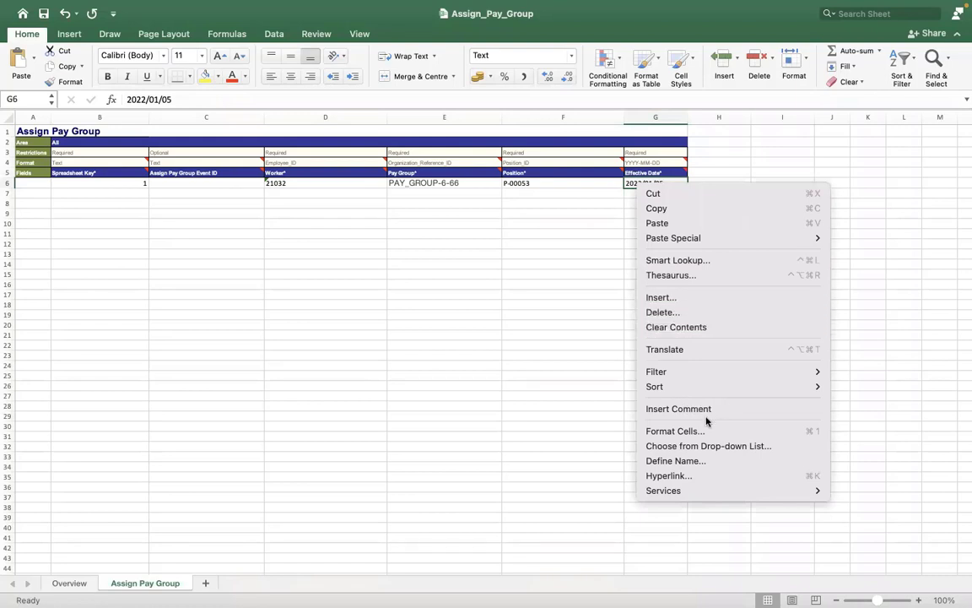
click(601, 339)
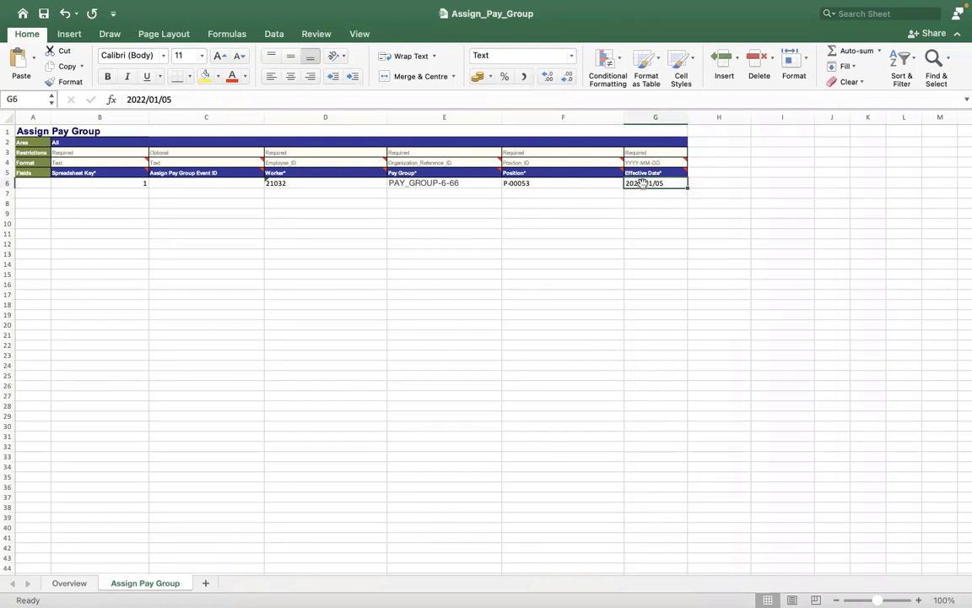
right_click(642, 184)
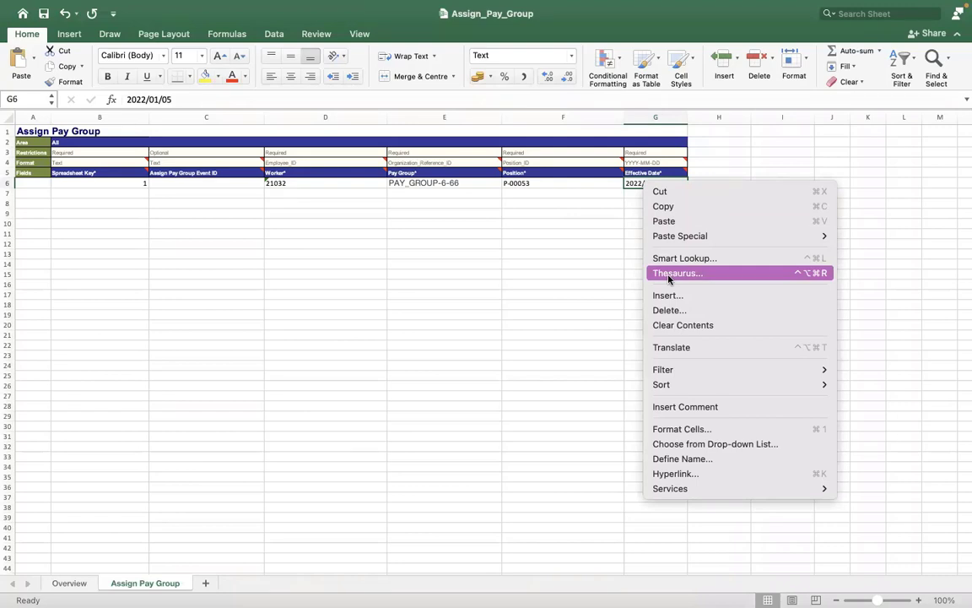
click(585, 189)
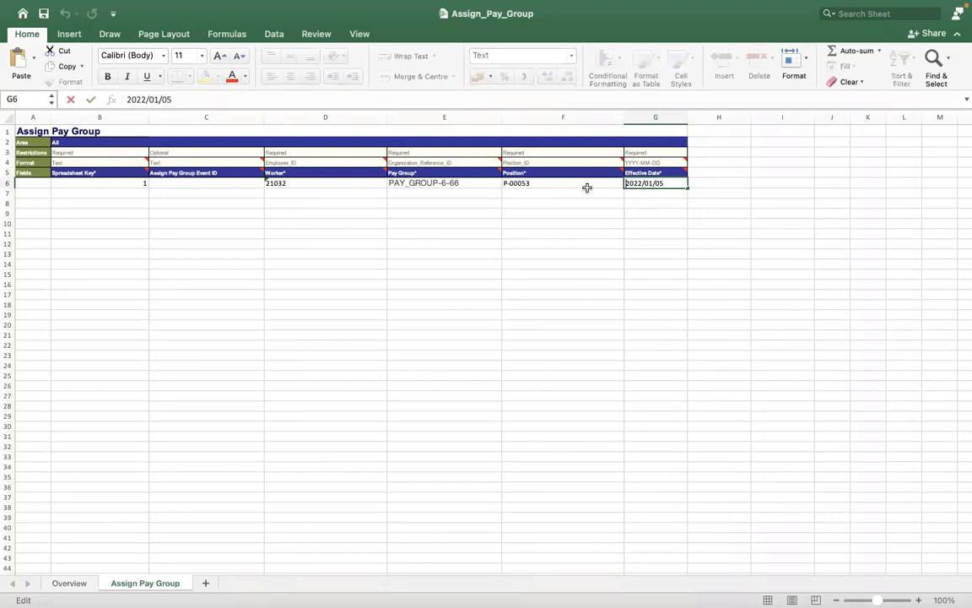
click(588, 188)
click(639, 184)
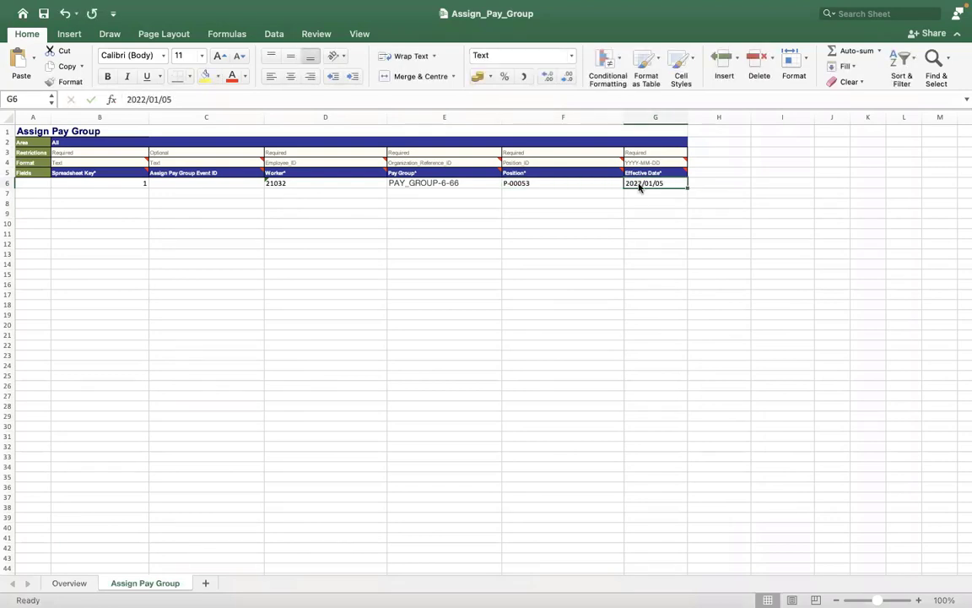
right_click(638, 186)
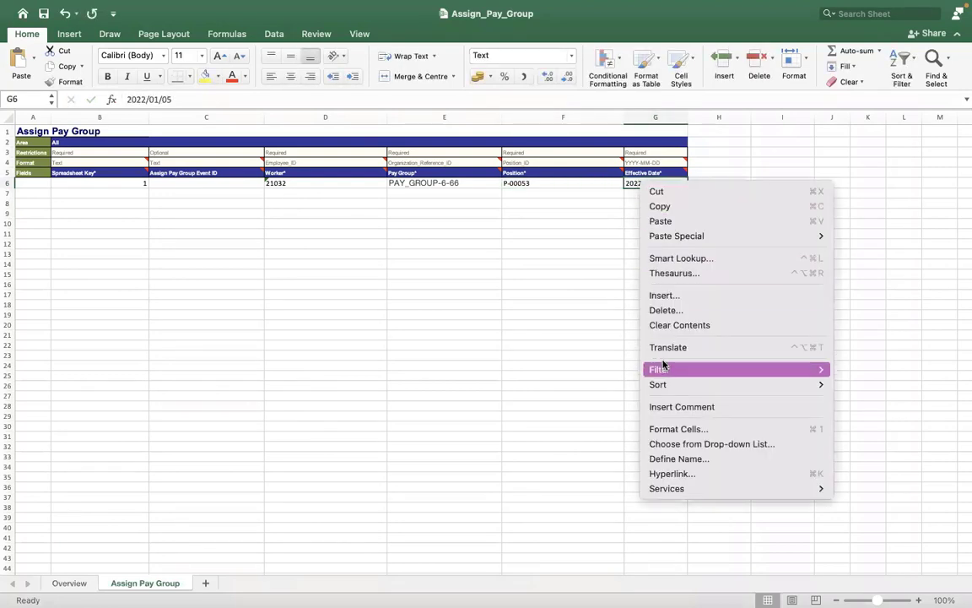
click(669, 429)
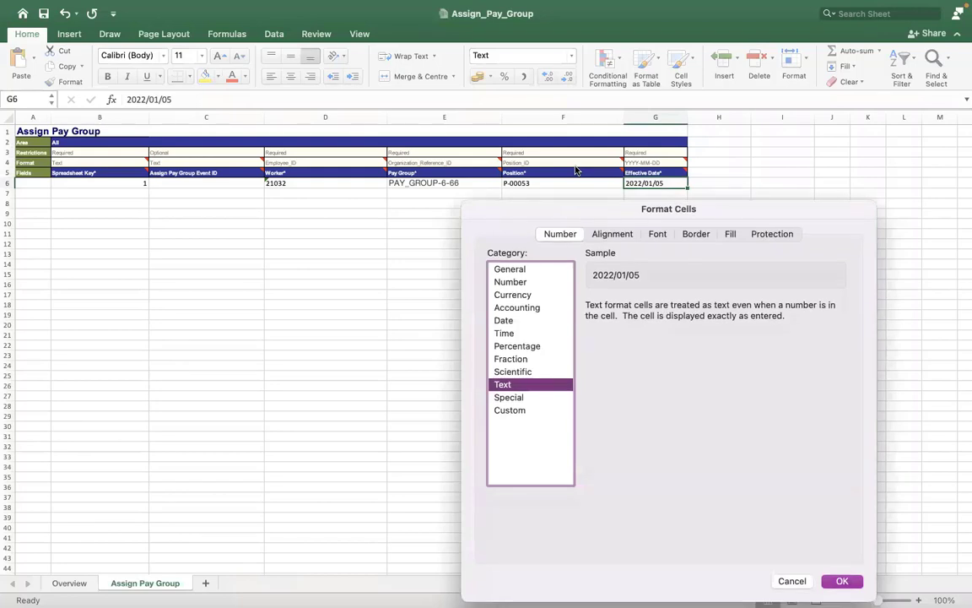
- Apply the 2012-03-14 Date format to cell G6
drag(576, 171, 584, 109)
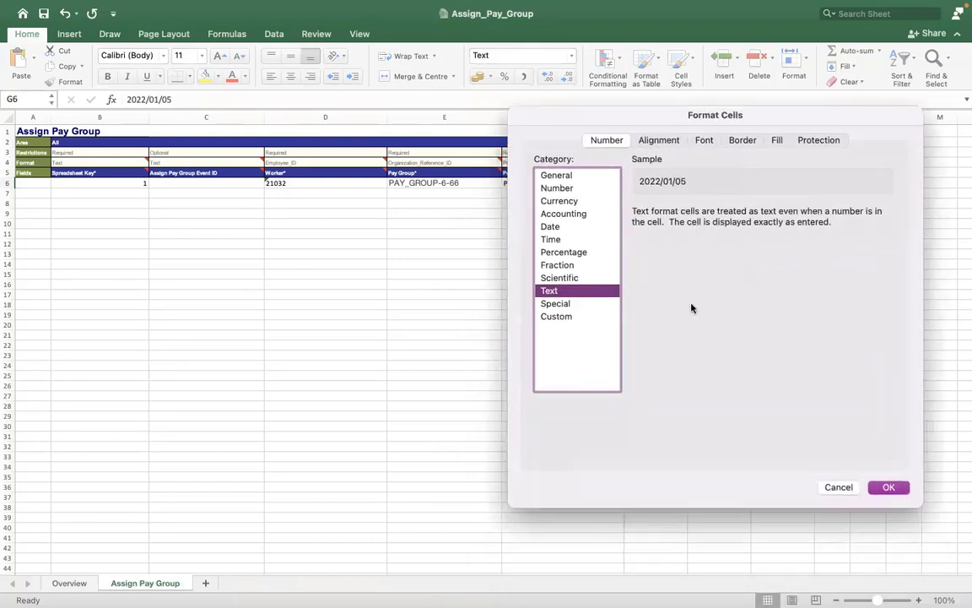
click(546, 213)
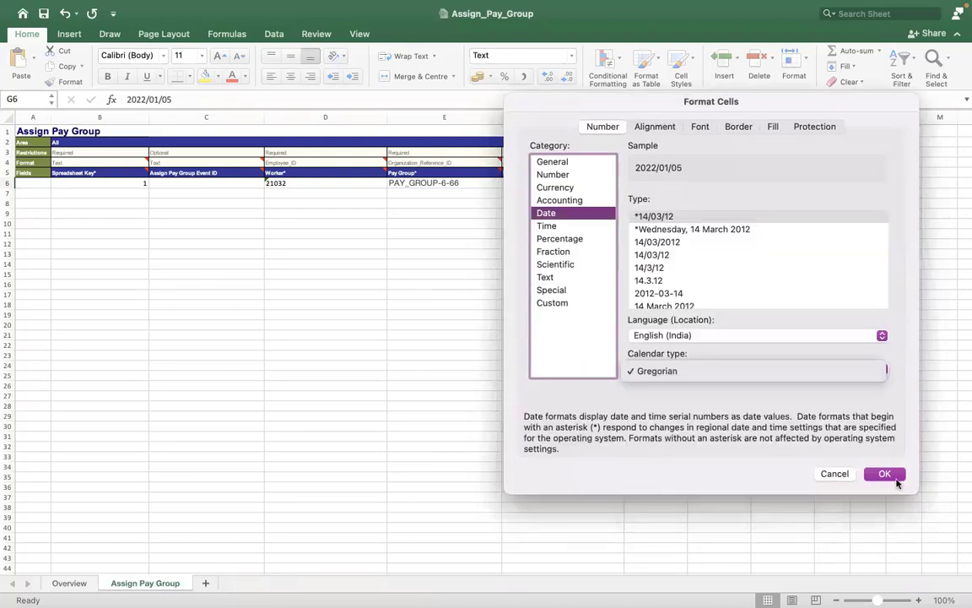
click(892, 478)
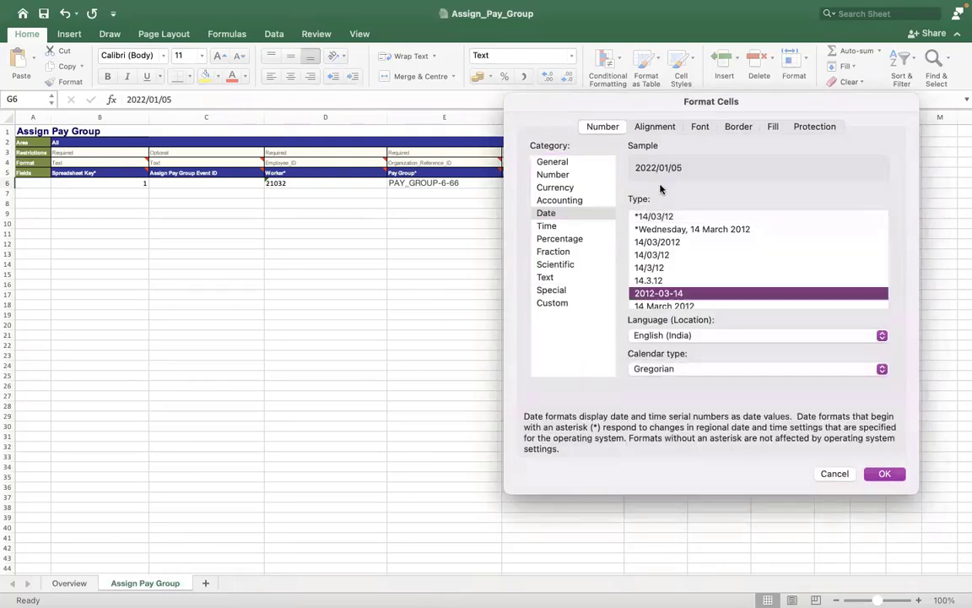
click(885, 474)
key(Up)
key(Up)
key(Right)
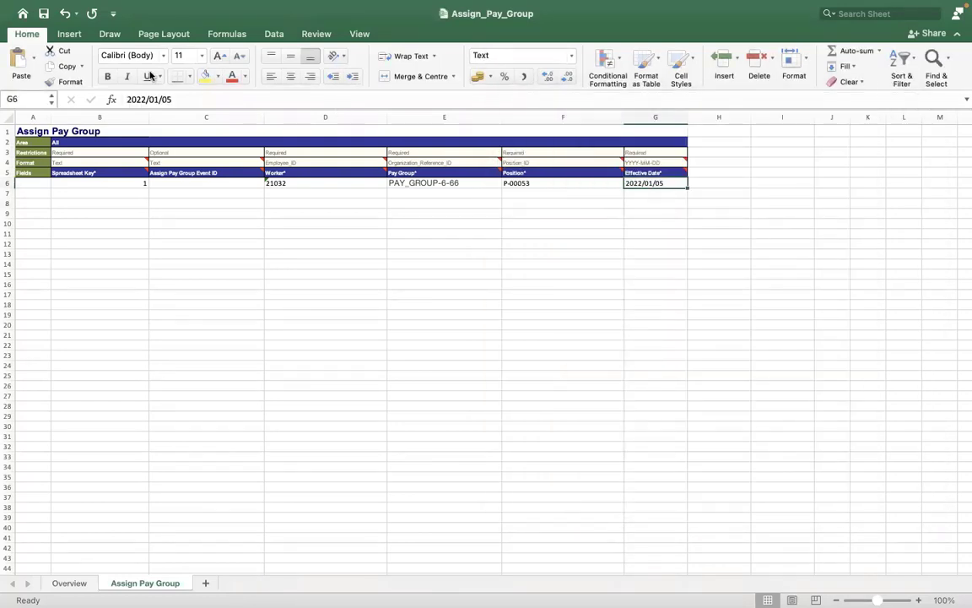
click(383, 249)
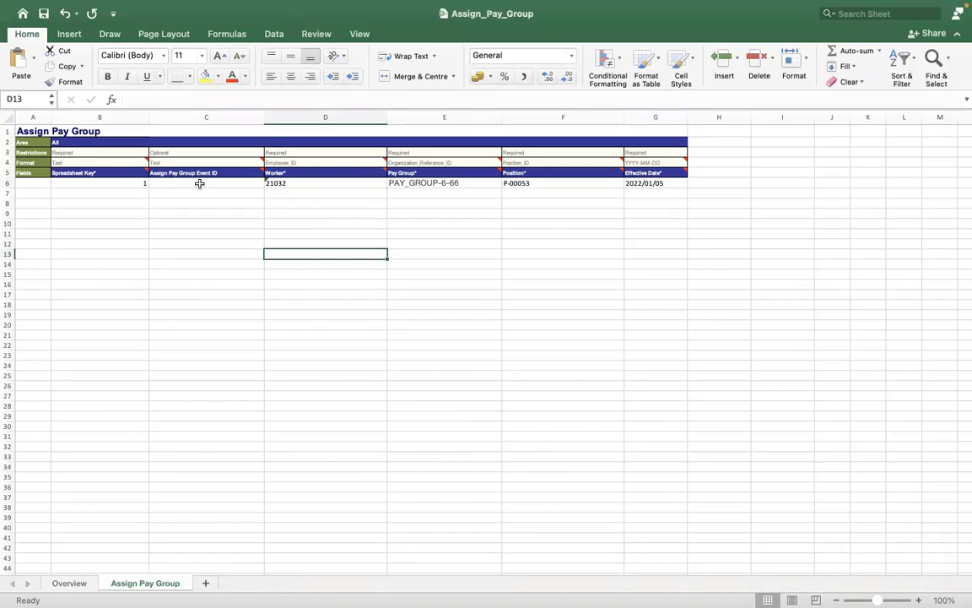
key(ctrl+Right)
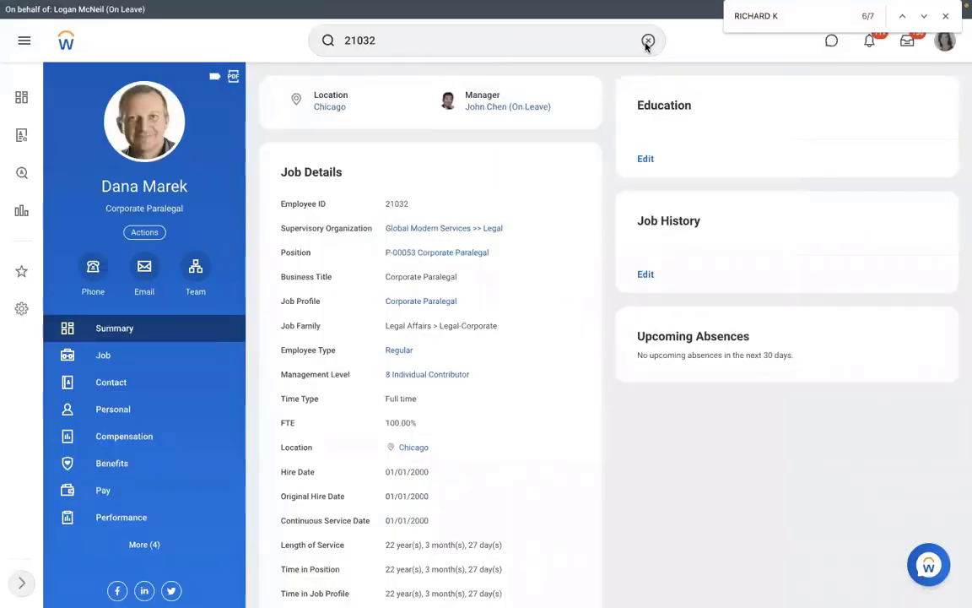
- List RMS - Monthly PYG members and open the third member's job details (P-00949 AMD - Manager HR)
click(647, 41)
text(VIEW )
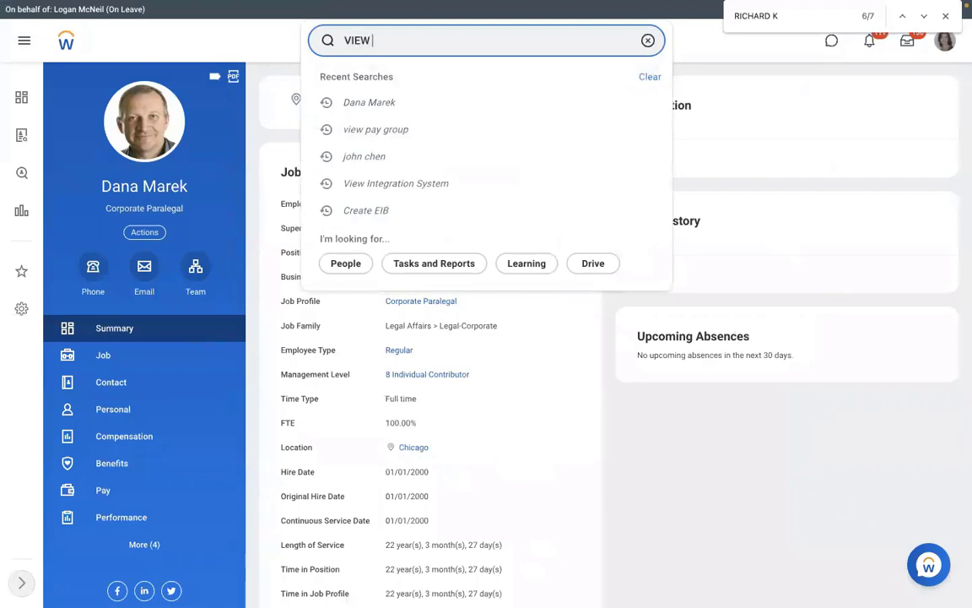
text(PAY GROUP)
click(600, 69)
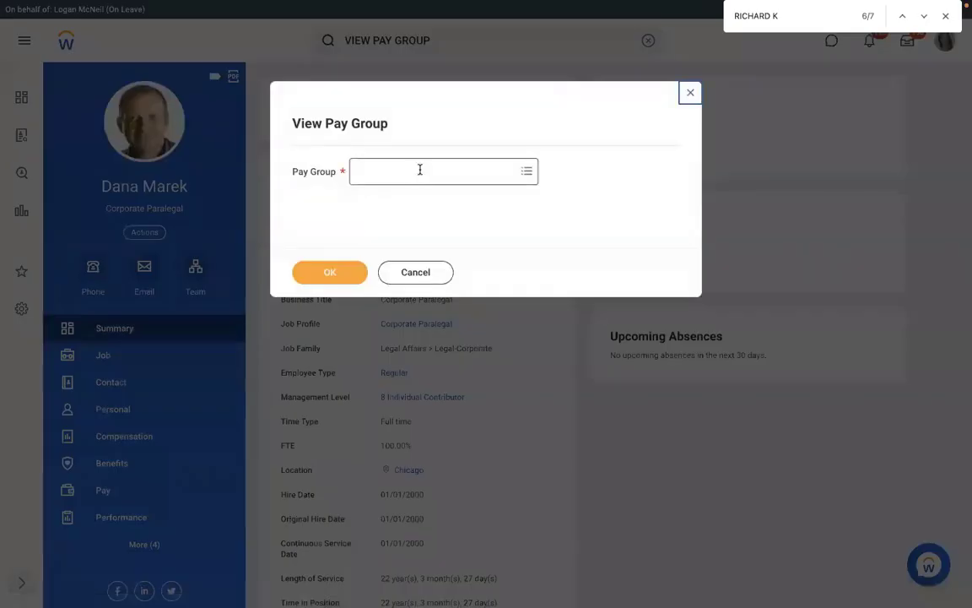
click(420, 169)
text(RMS)
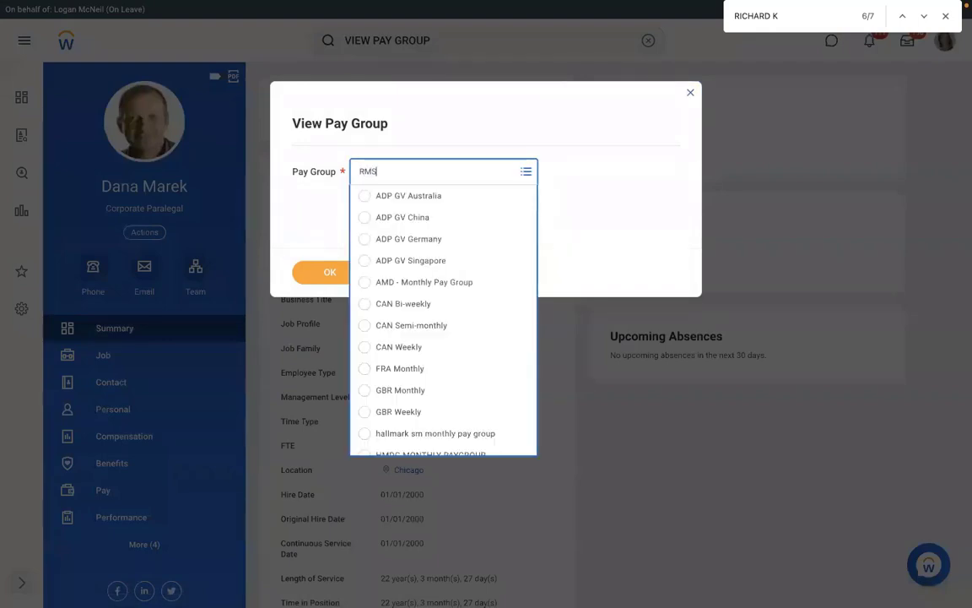
key(Return)
click(326, 266)
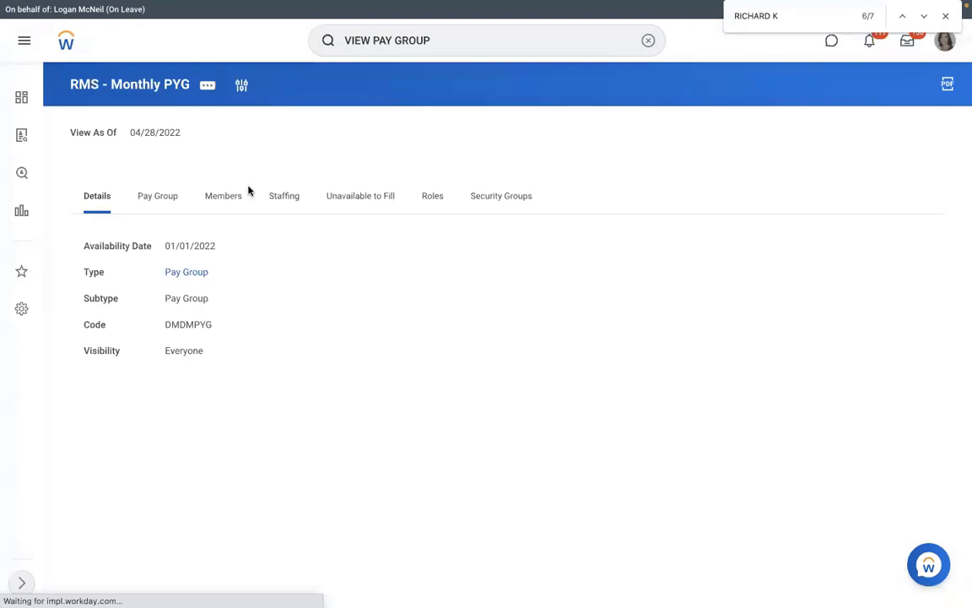
click(240, 195)
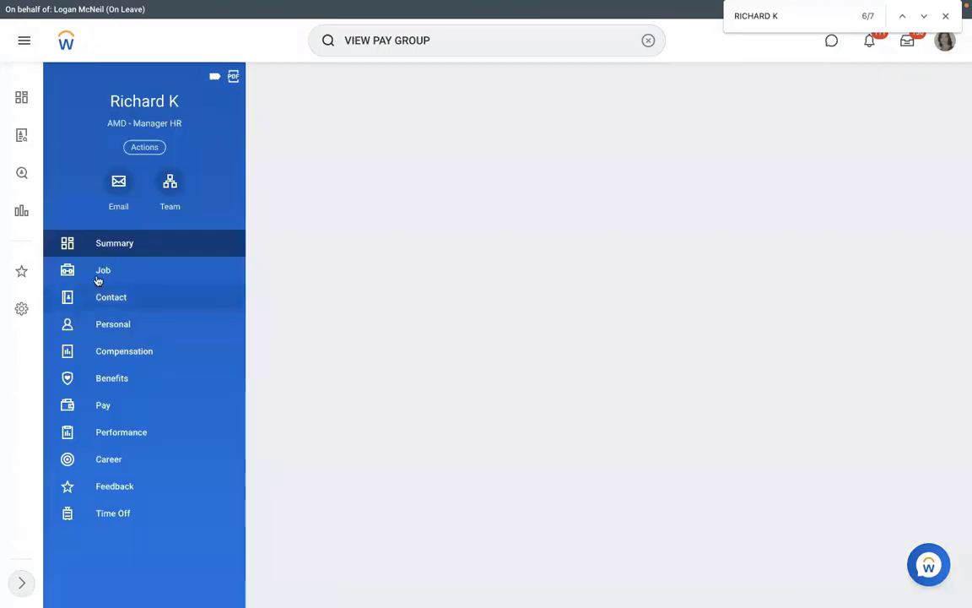
click(98, 276)
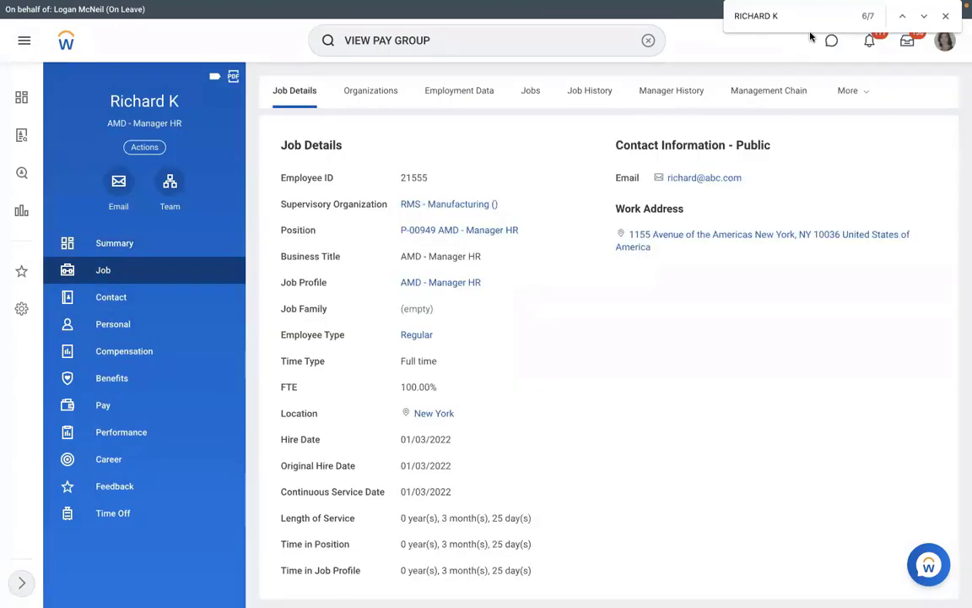
- From Worker History, view the integration IDs of the Assign Pay Group for Hire event
click(846, 92)
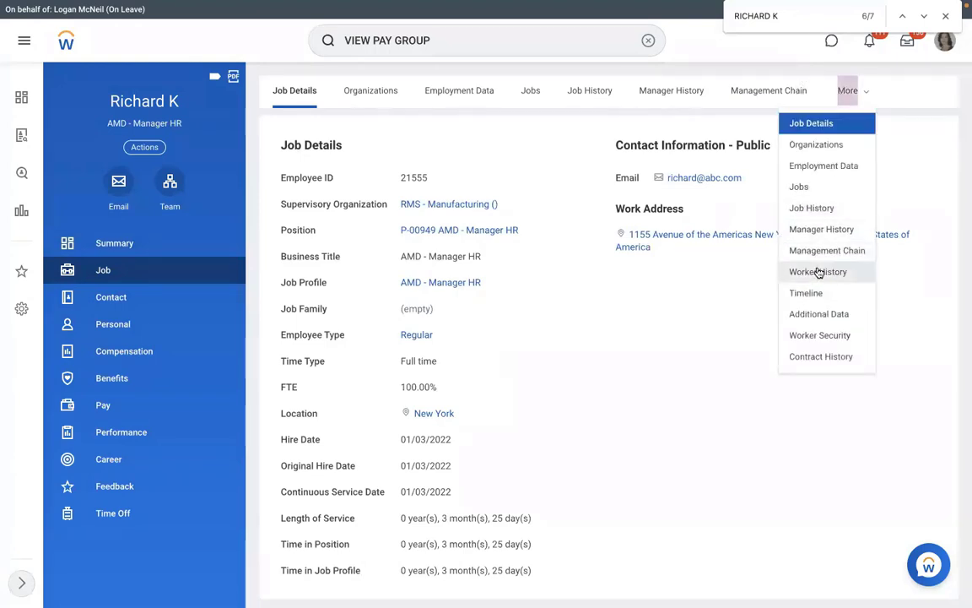
click(817, 271)
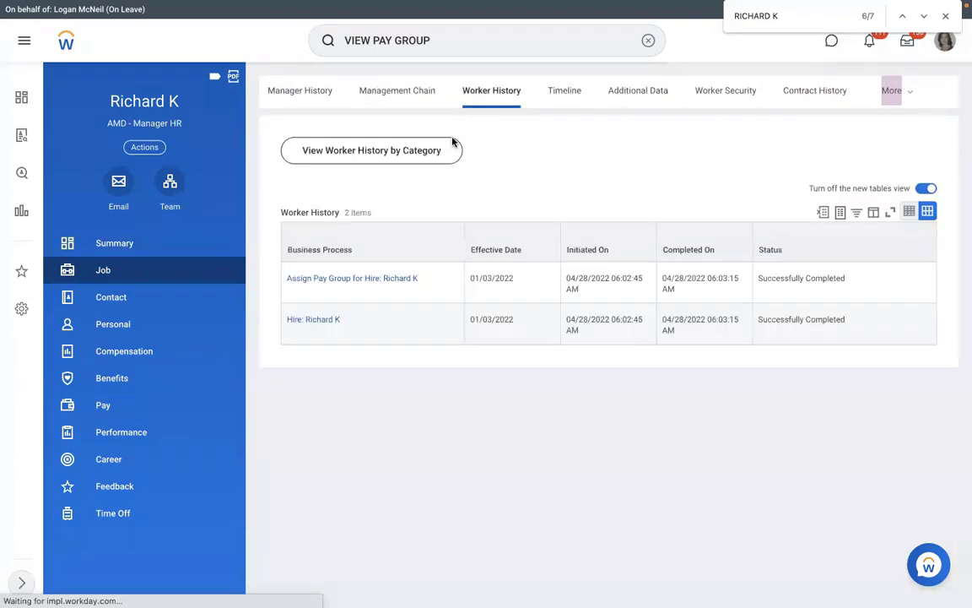
click(426, 279)
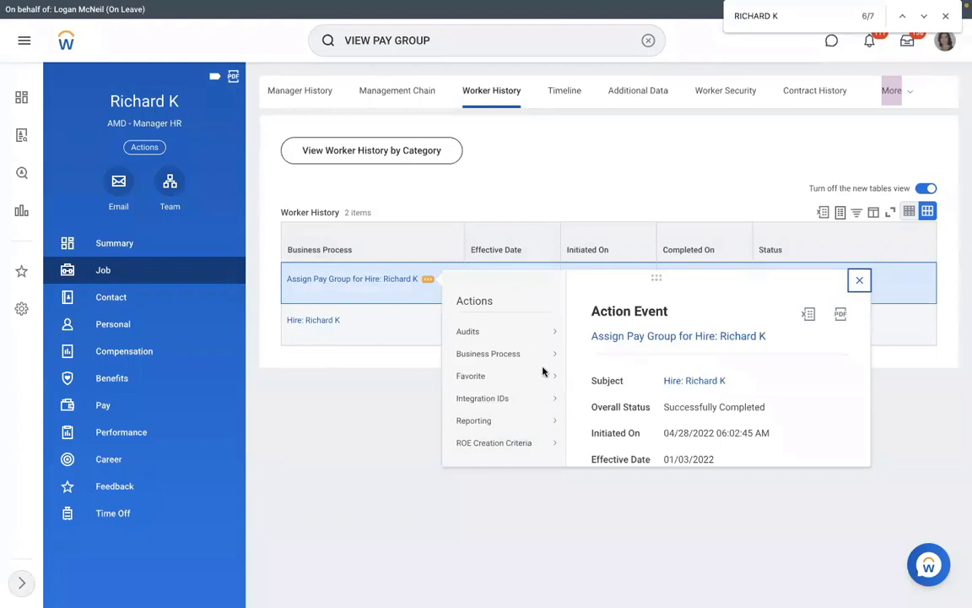
mouse_move(518, 354)
mouse_move(504, 397)
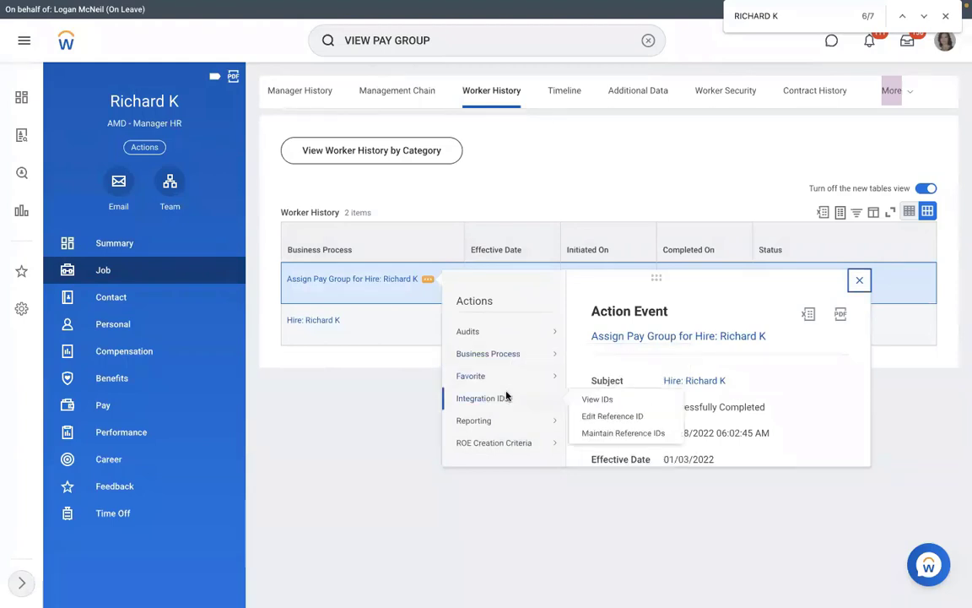
click(587, 400)
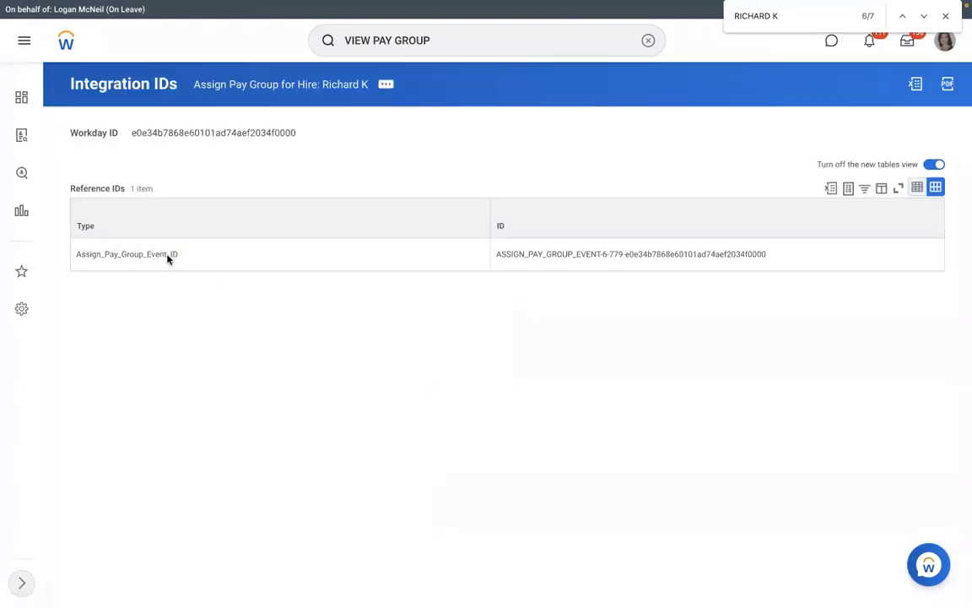
- Select and copy the Assign Pay Group event's reference ID in Workday
drag(77, 254, 774, 258)
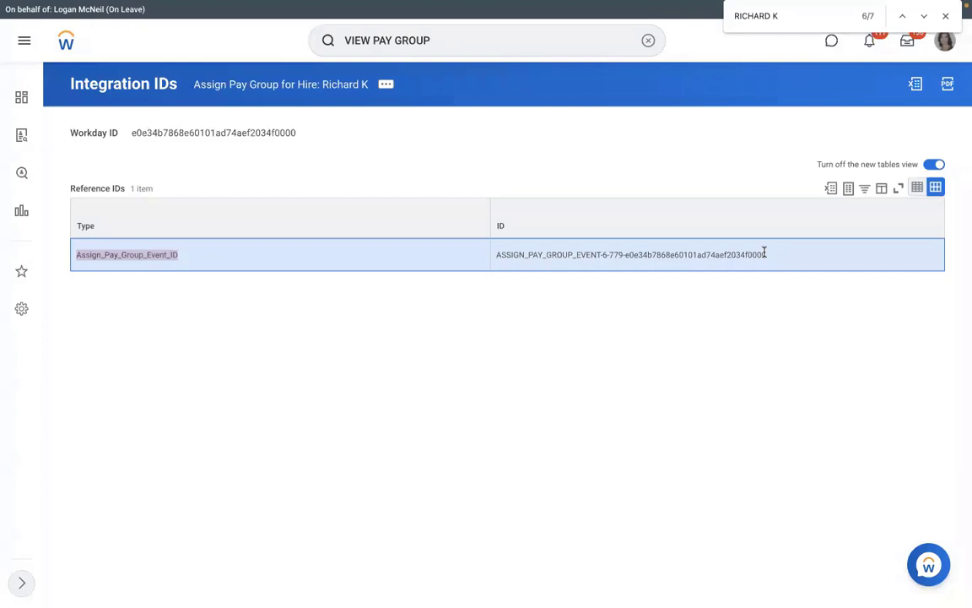
key(ctrl+Left)
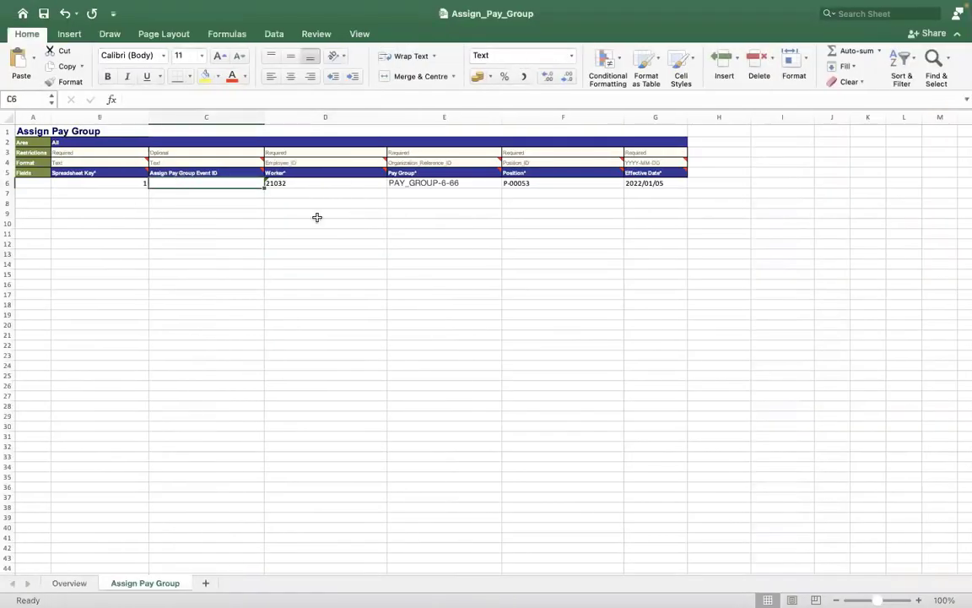
key(ctrl+Right)
triple_click(764, 255)
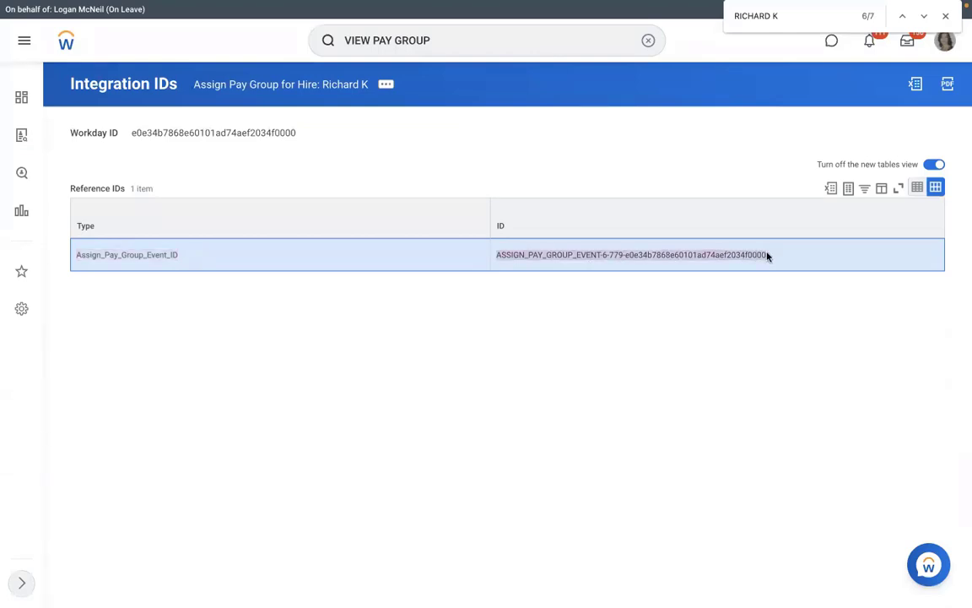
key(ctrl+Left)
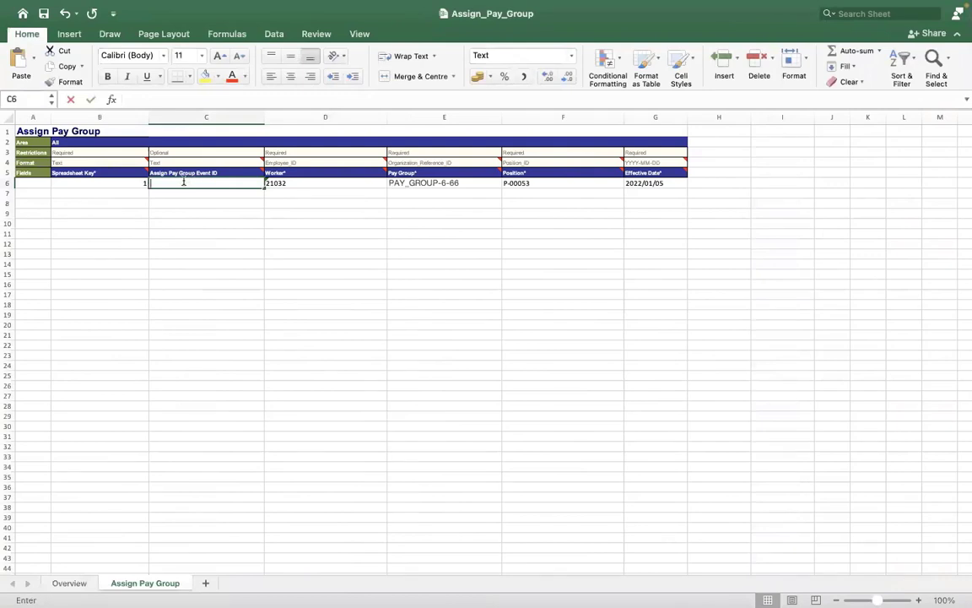
- Enter reference ID 464884 in cell C6, then clear it to re-edit the cell
double_click(183, 182)
text(464884)
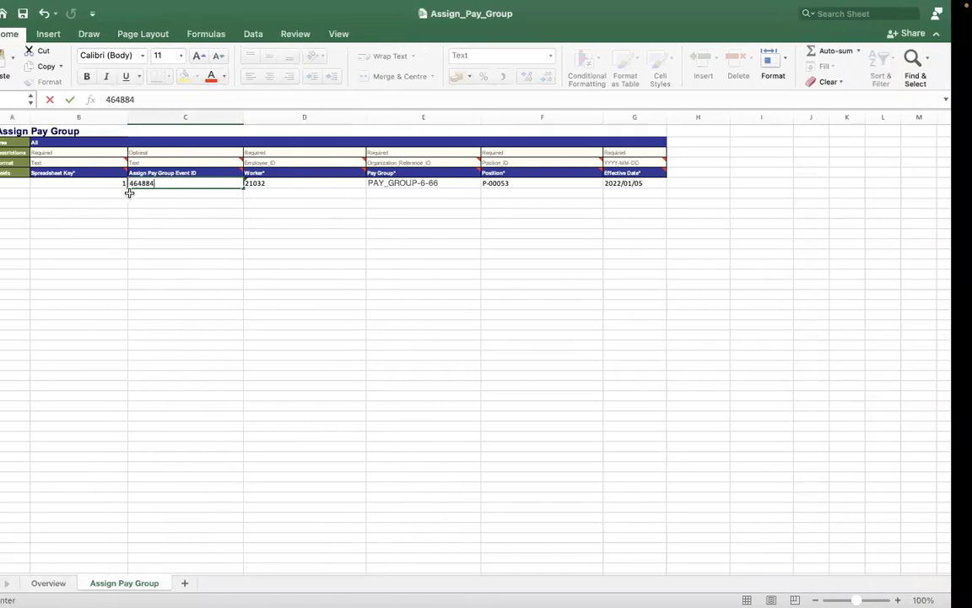
key(ctrl+Right)
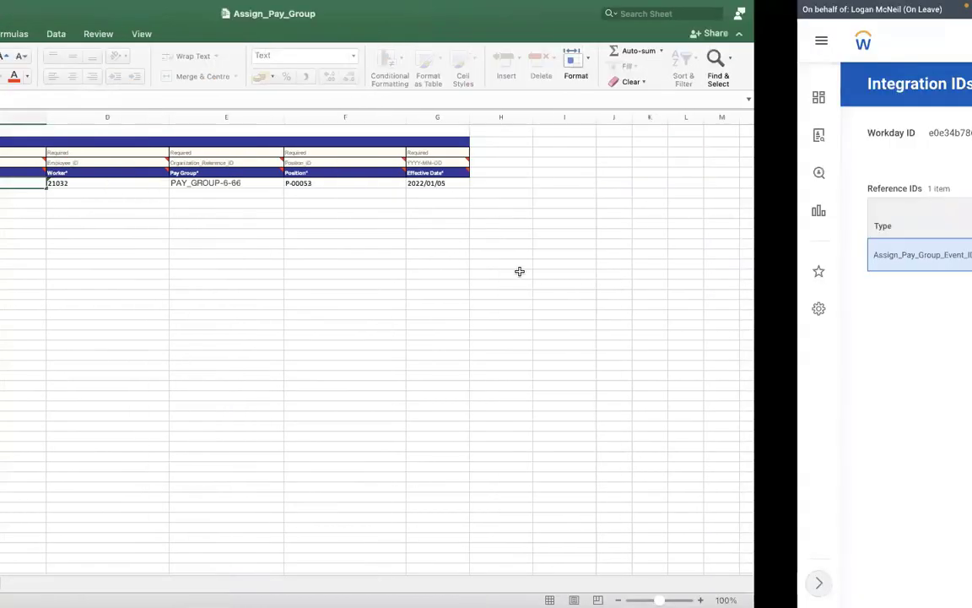
key(ctrl+Left)
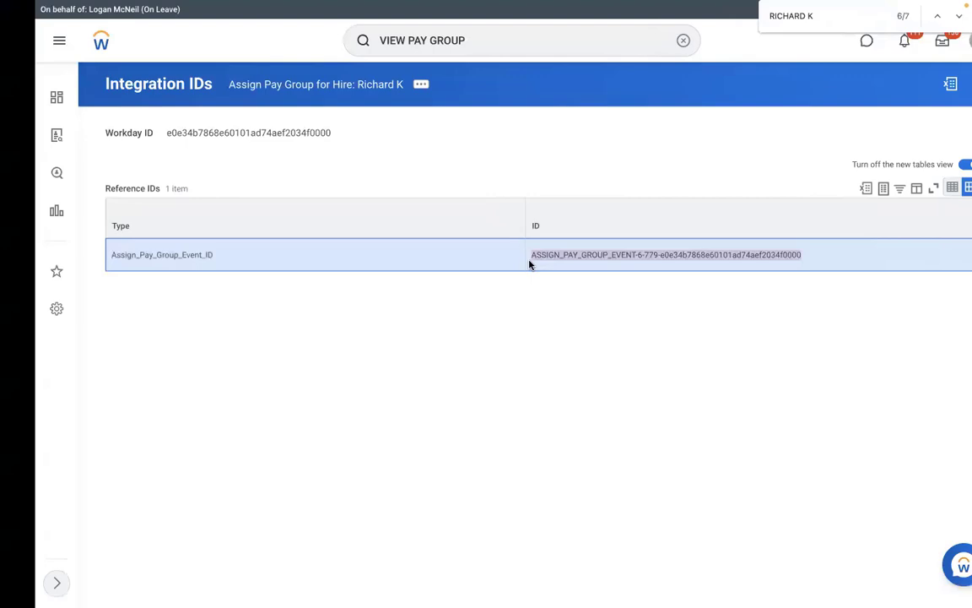
key(ctrl+Left)
double_click(182, 183)
key(BackSpace)
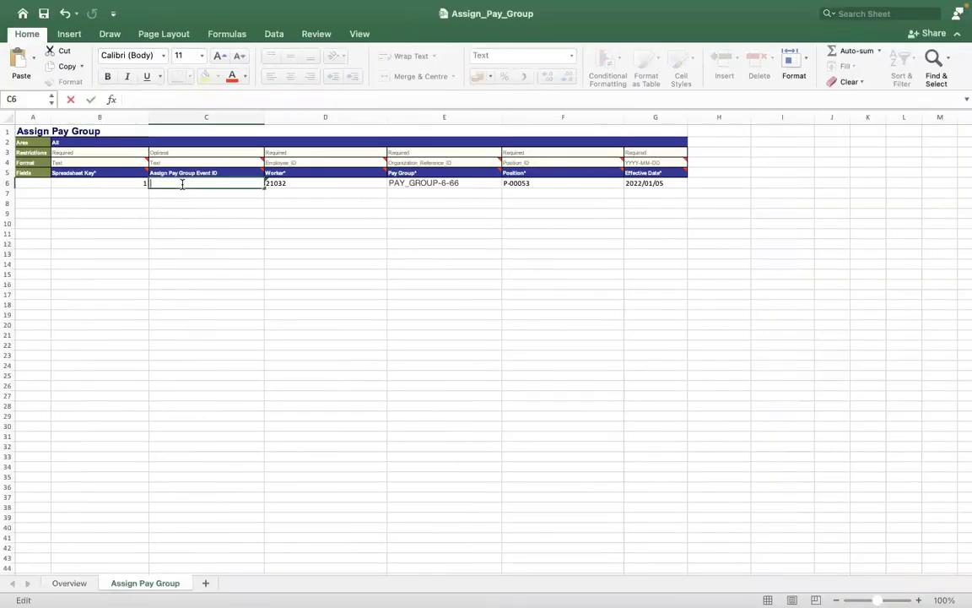
- Review the Worker, Pay Group and Position cells in row 6, then move to the Overview sheet
click(296, 288)
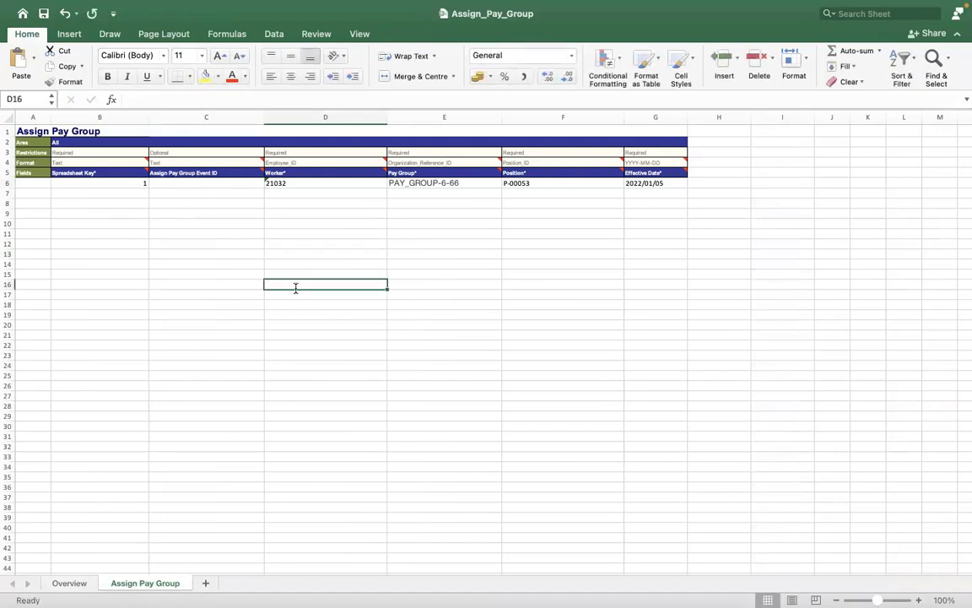
click(325, 184)
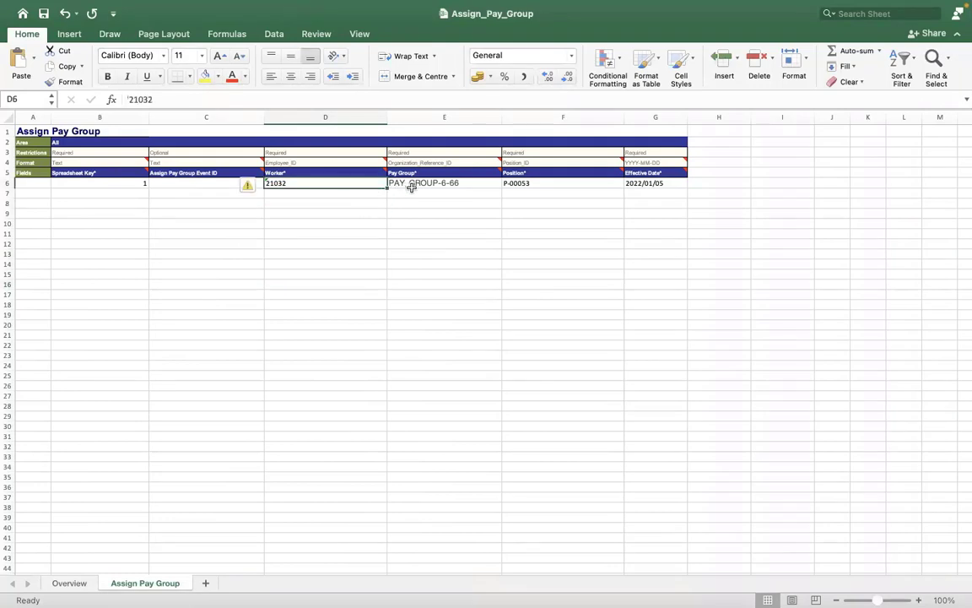
click(411, 186)
click(533, 182)
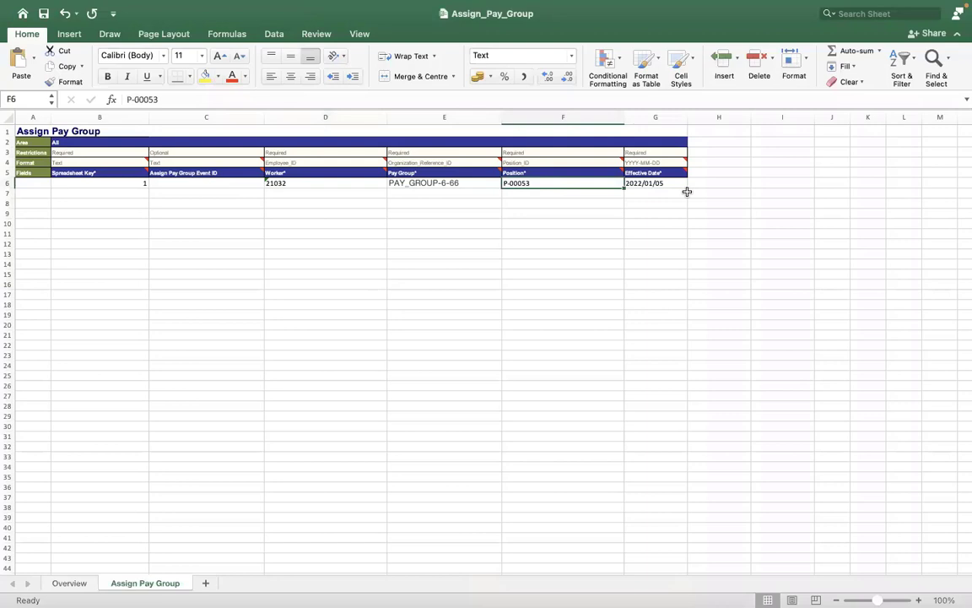
click(67, 583)
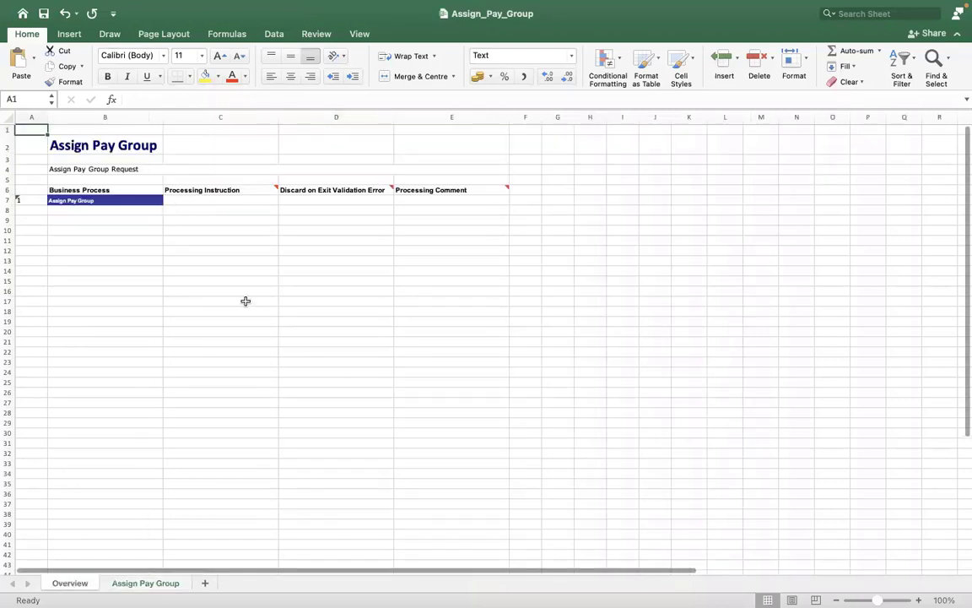
- Set C7 to Automatic Processing and D7 discard on validation error to Y
click(196, 201)
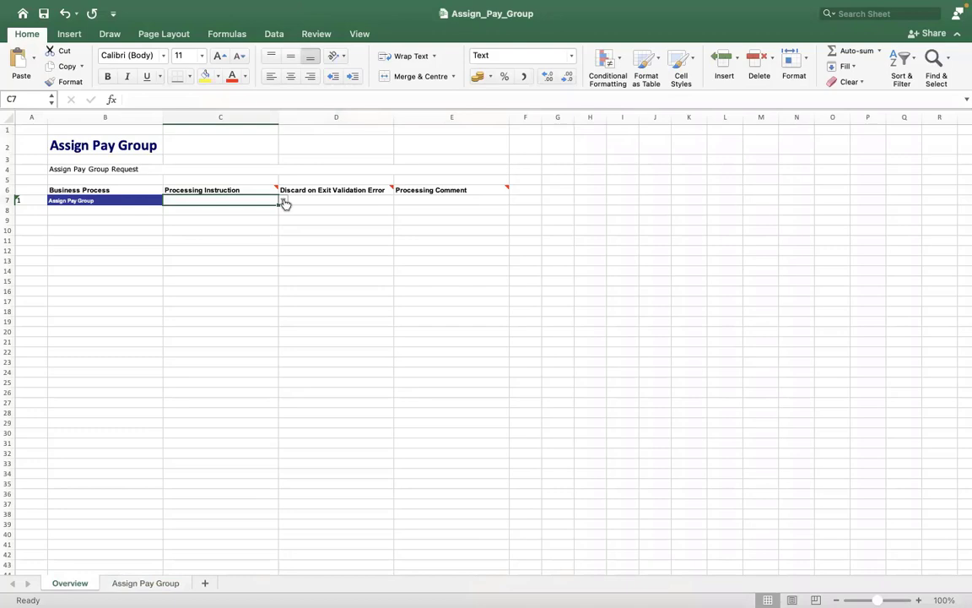
click(284, 201)
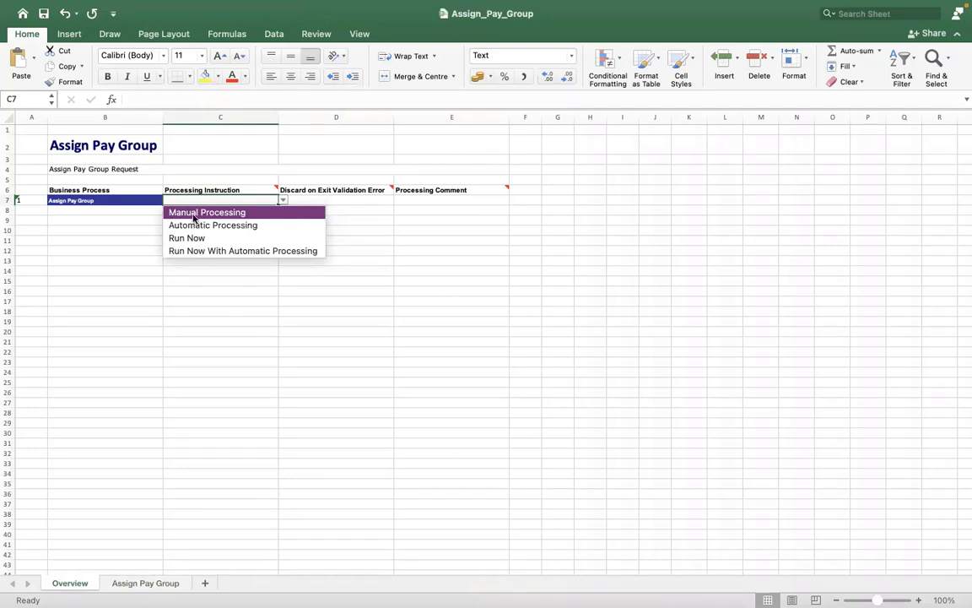
click(193, 226)
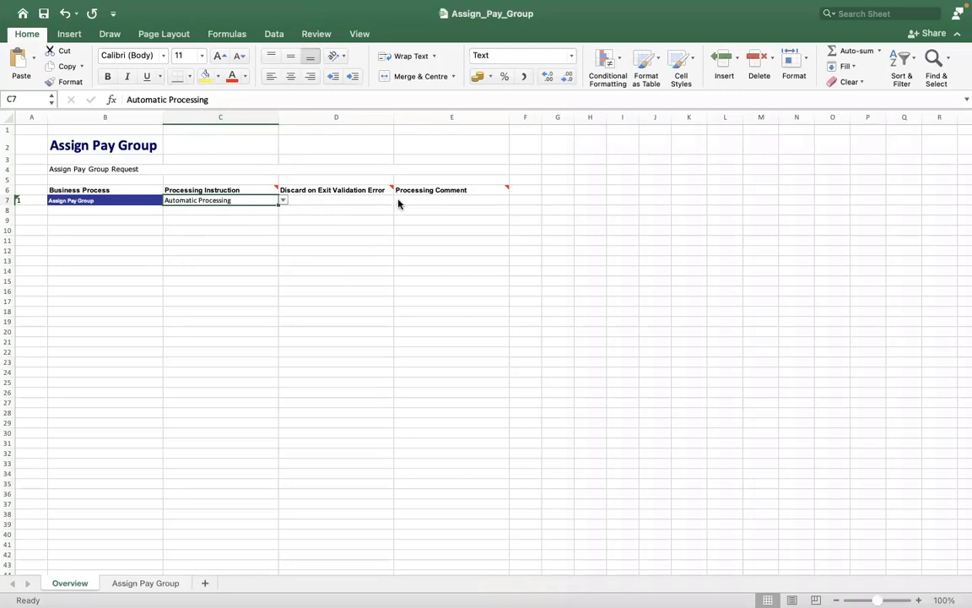
key(Tab)
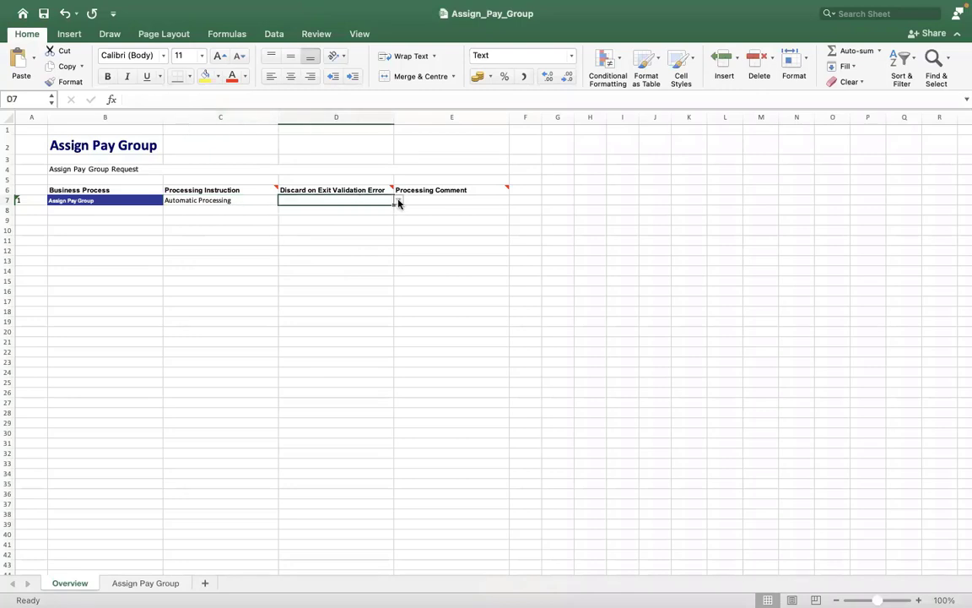
click(399, 203)
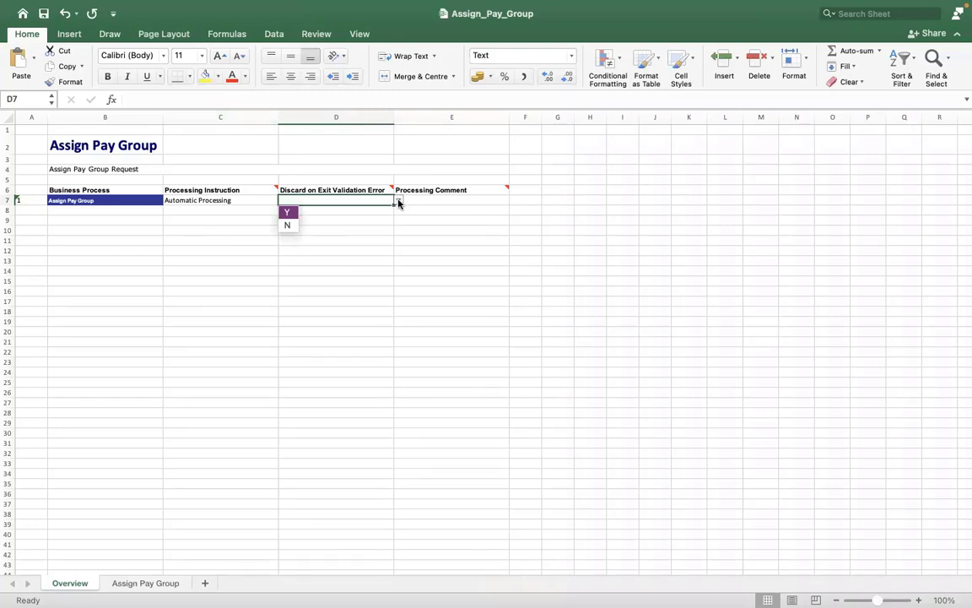
click(288, 212)
- Enter processing comment INCIDENT0000234 in E7 and return to the Assign Pay Group sheet
click(431, 198)
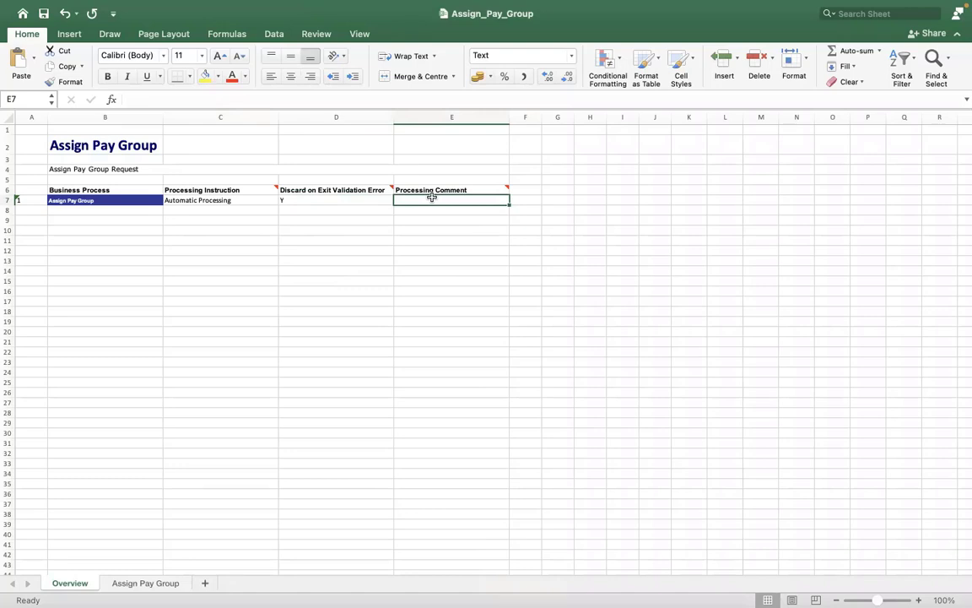
text(INCIDENT)
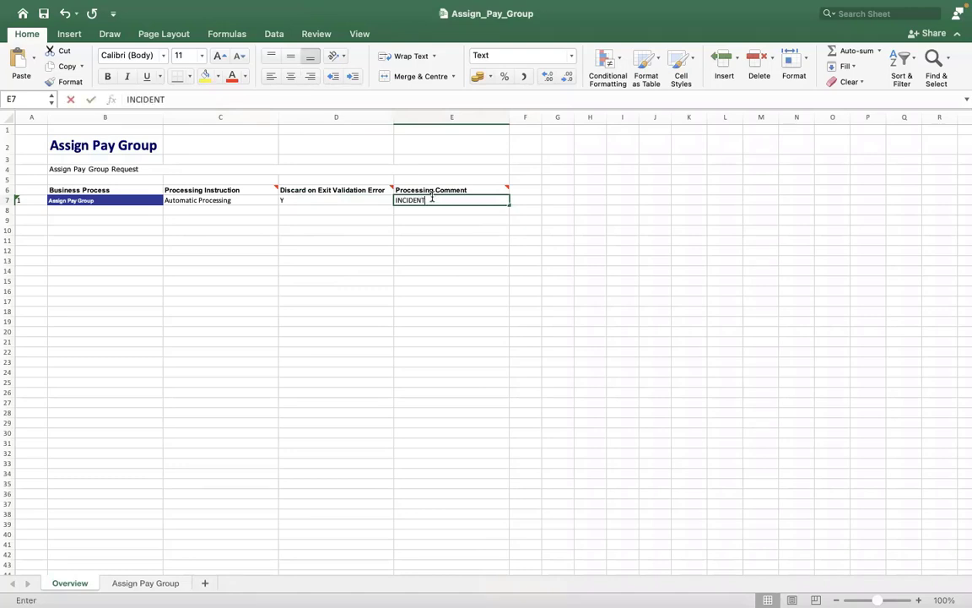
text(0000)
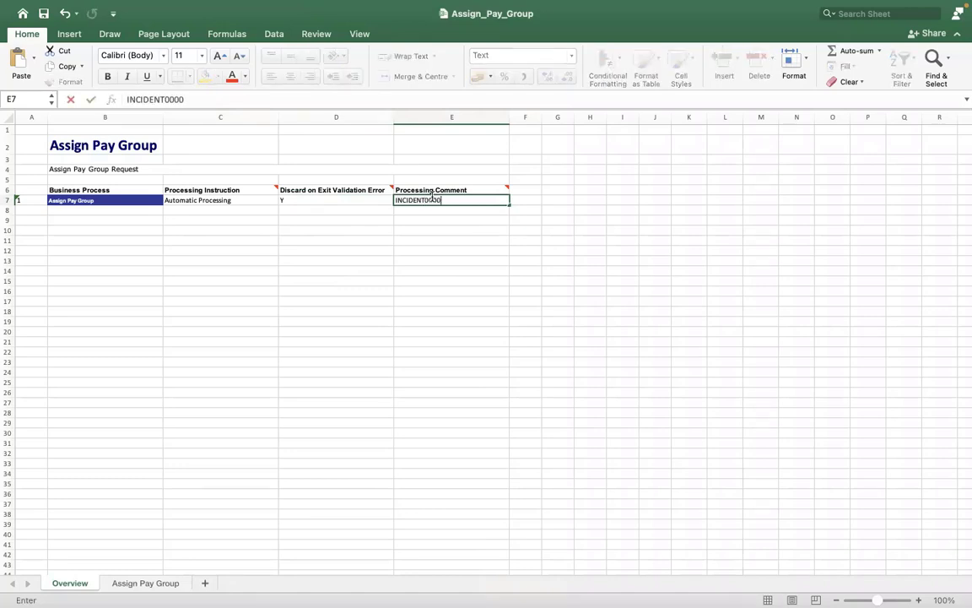
text(234)
click(356, 277)
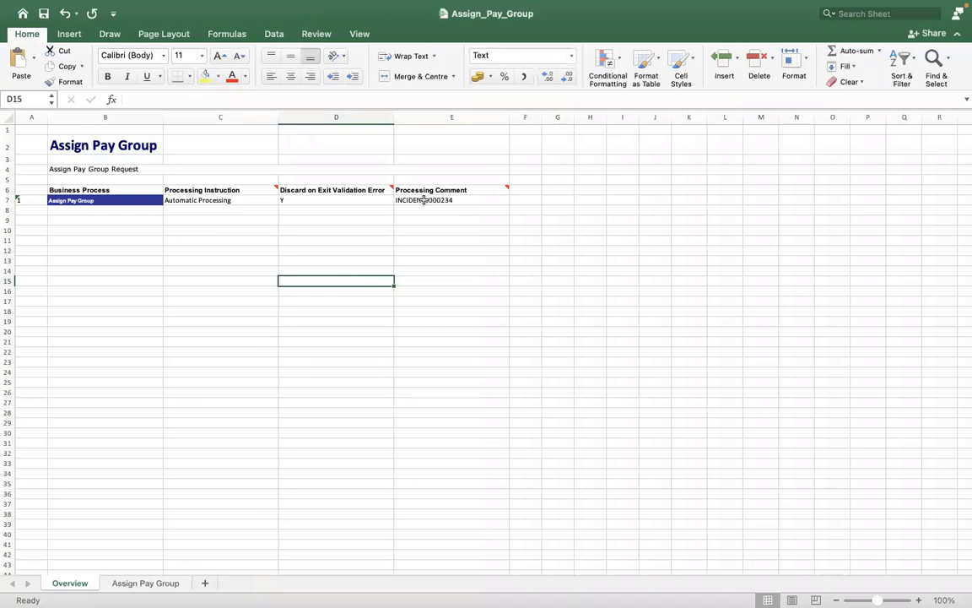
click(339, 221)
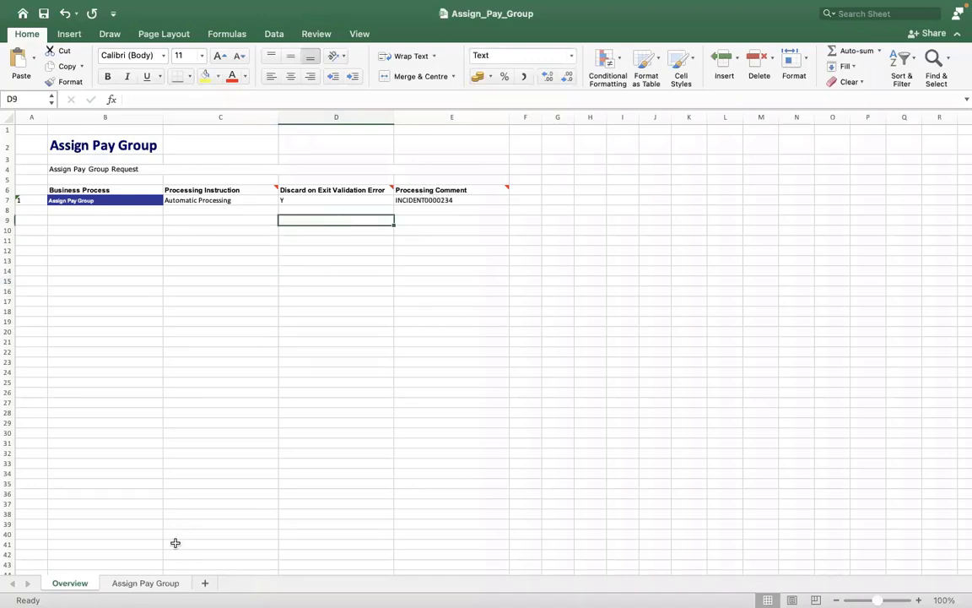
click(153, 582)
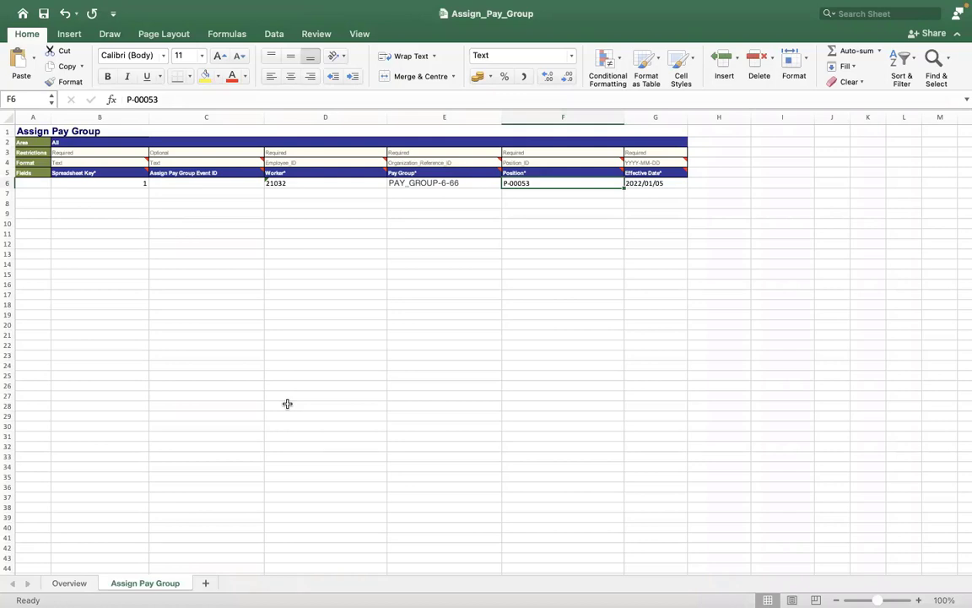
click(196, 130)
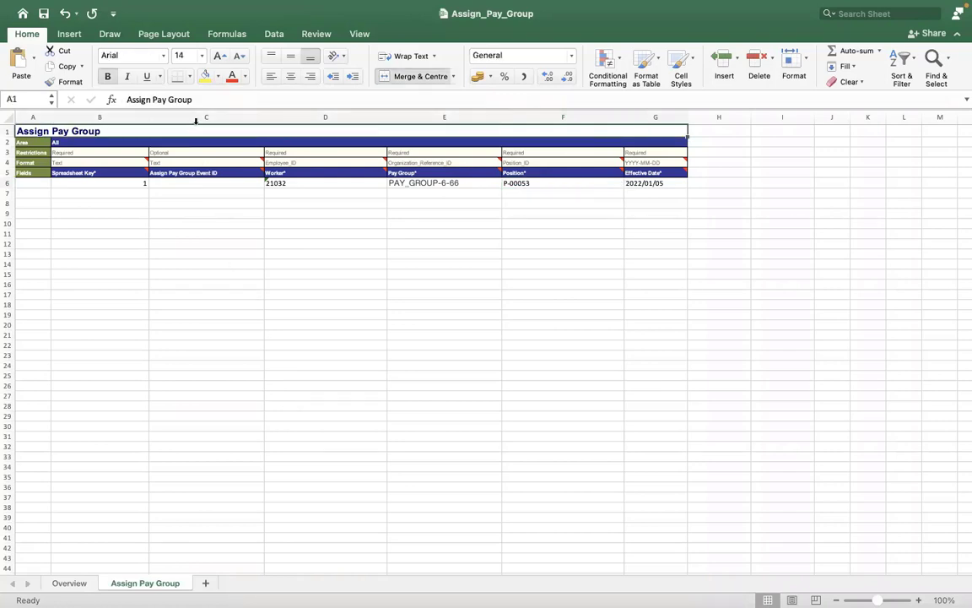
click(196, 118)
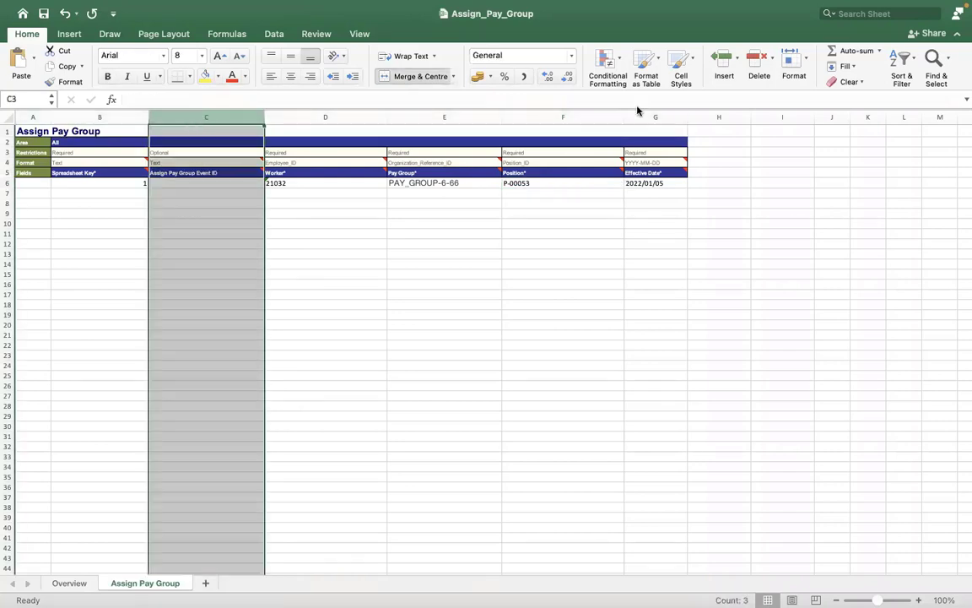
click(580, 119)
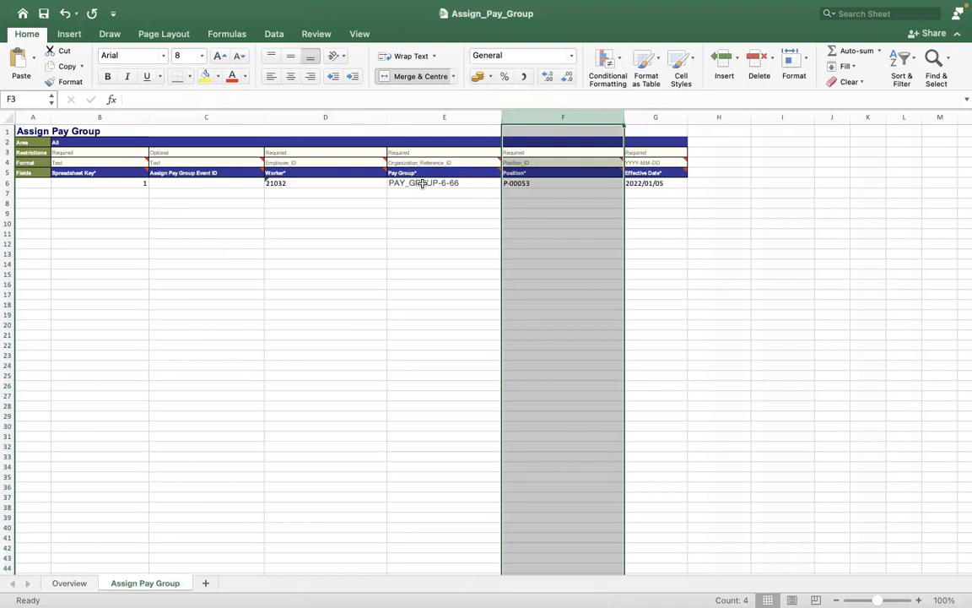
click(523, 179)
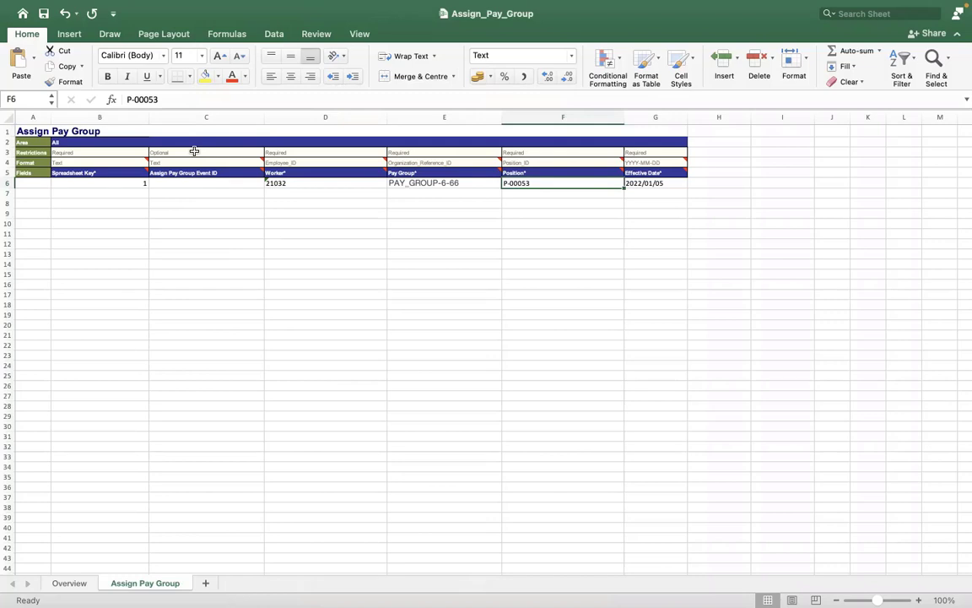
click(202, 142)
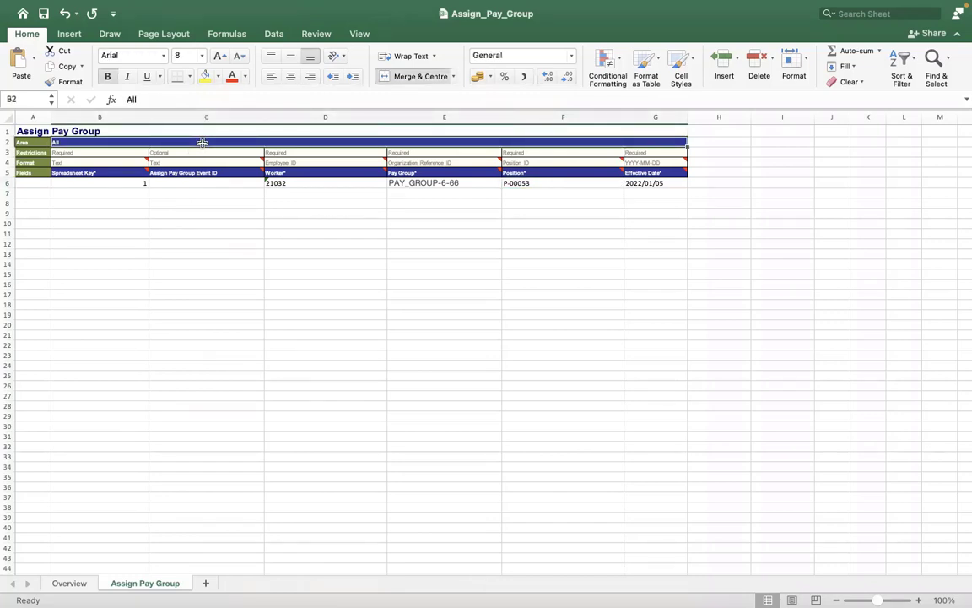
click(221, 343)
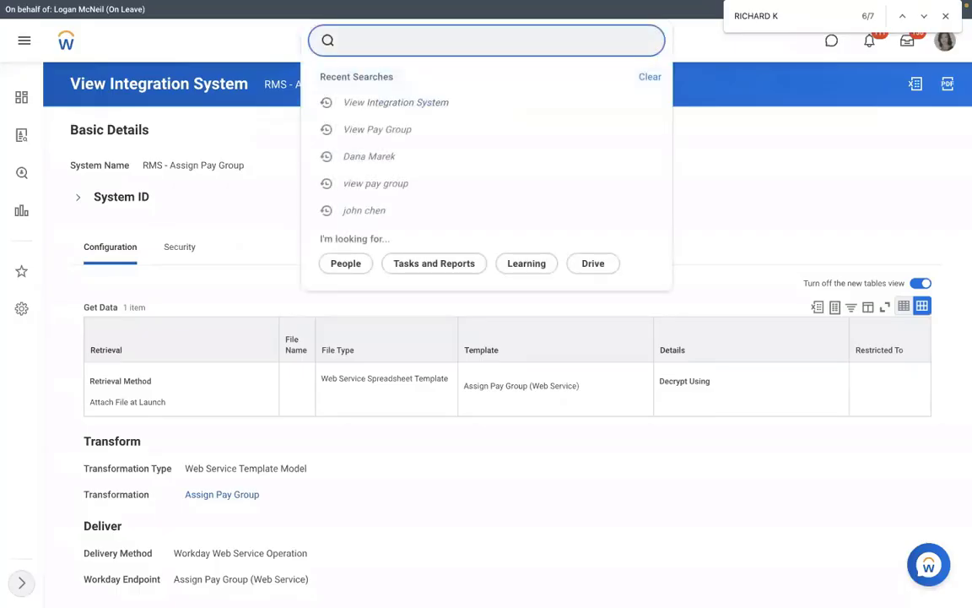
- Use the VIEW INT SYS task to open the RMS - Assign Pay Group integration system
text(VIEW INT S)
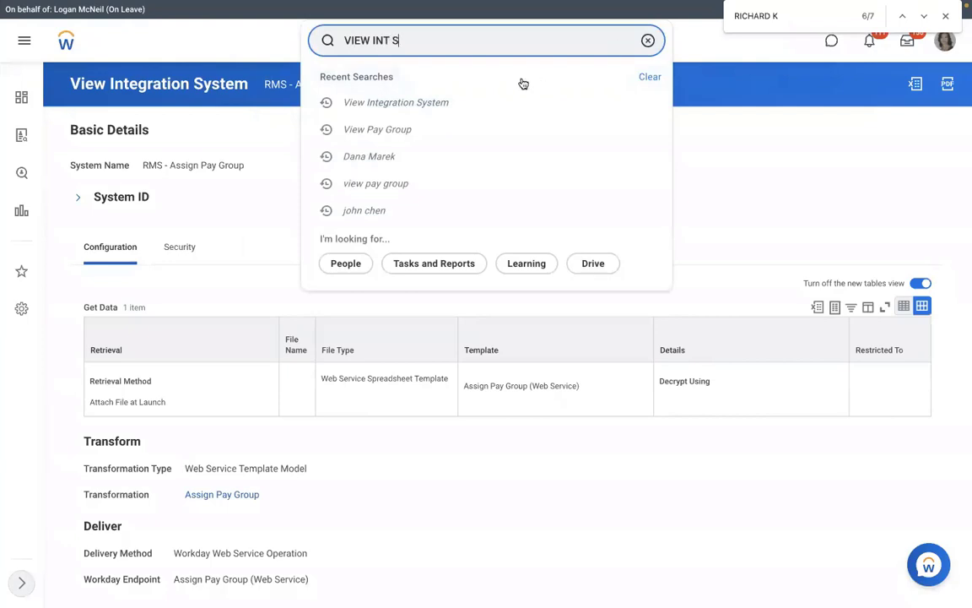
text(YS)
click(351, 187)
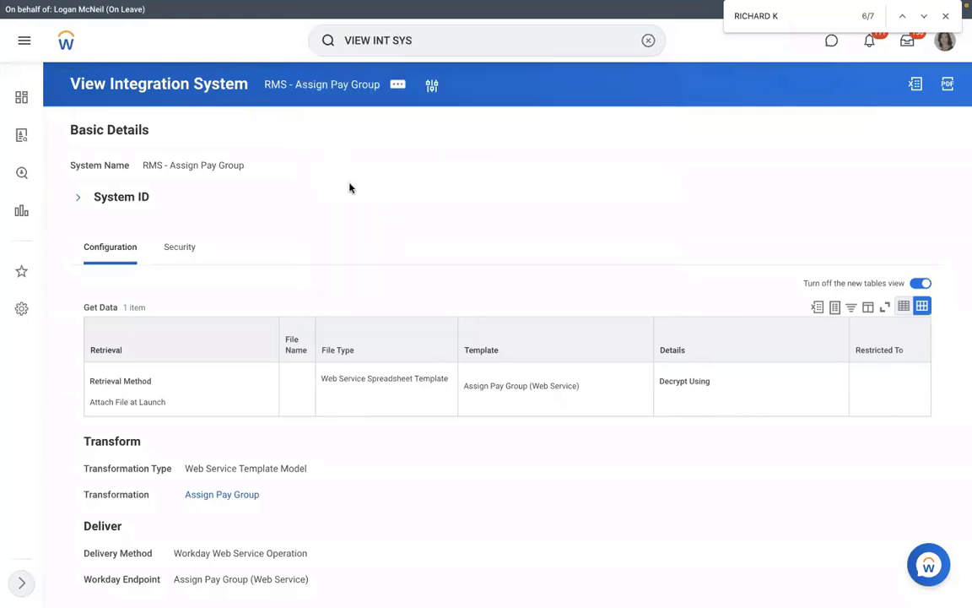
text(RMS)
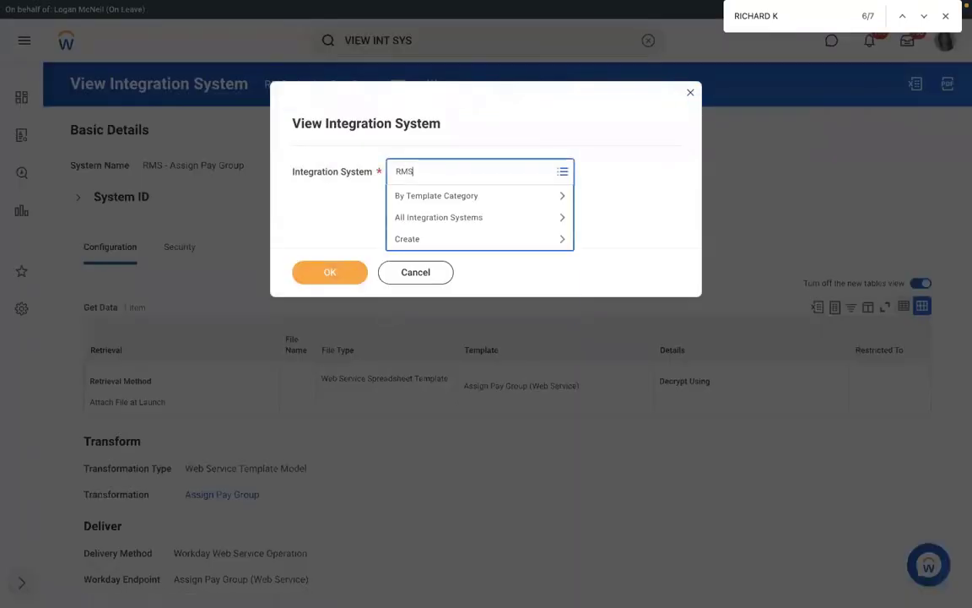
key(Return)
click(329, 281)
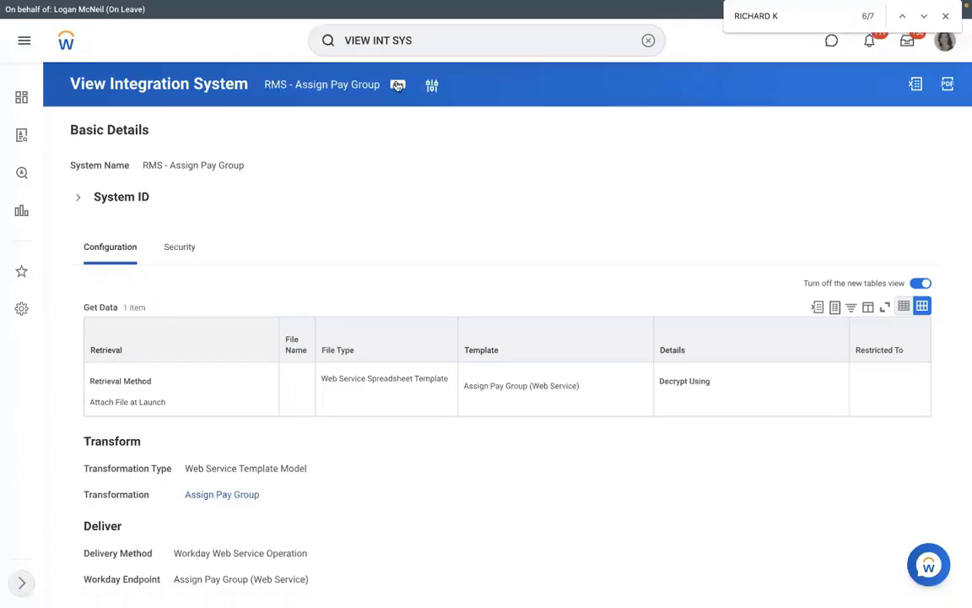
- Launch RMS - Assign Pay Group via Integration > Launch / Schedule, set to Run Now
click(397, 85)
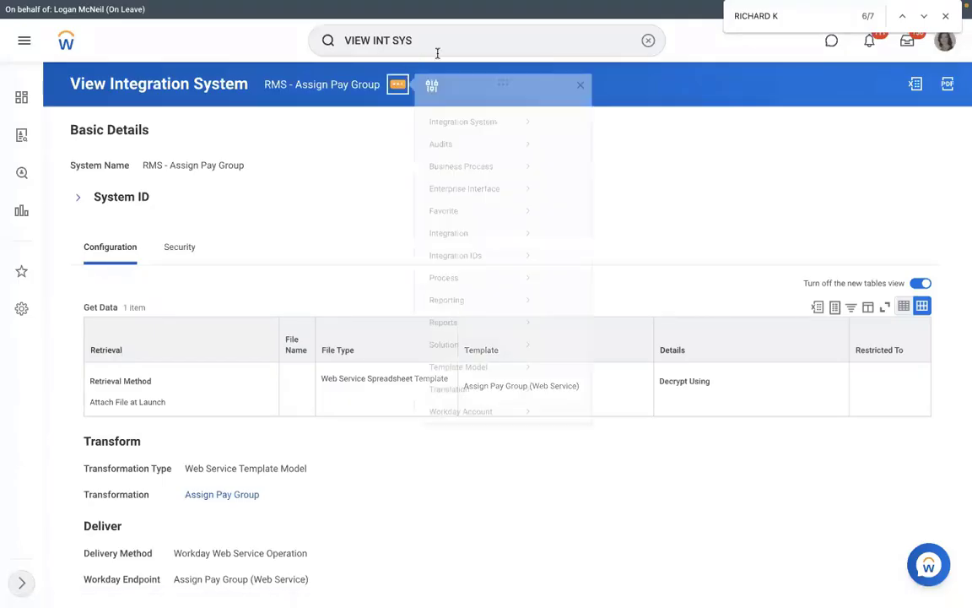
mouse_move(451, 248)
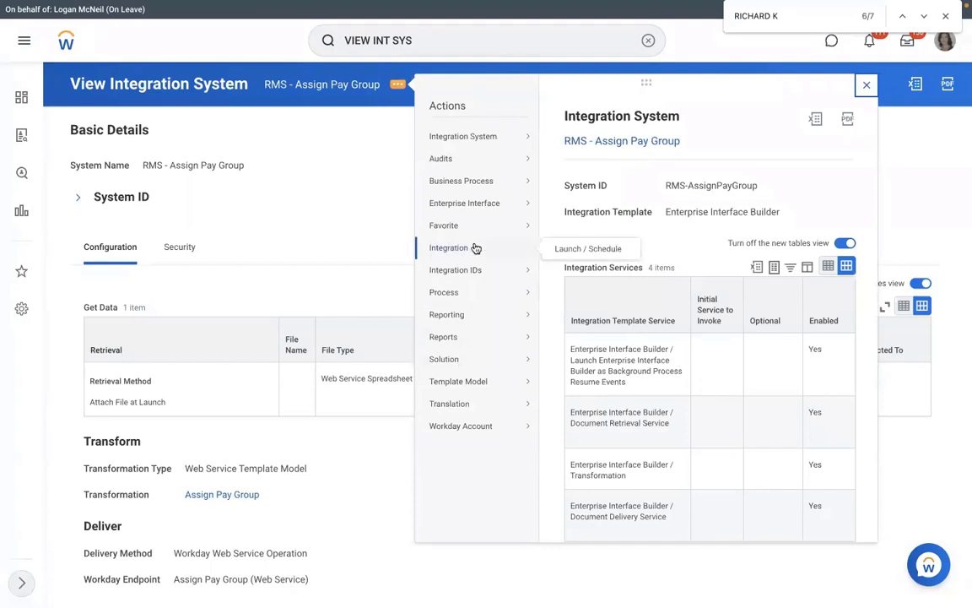
click(569, 250)
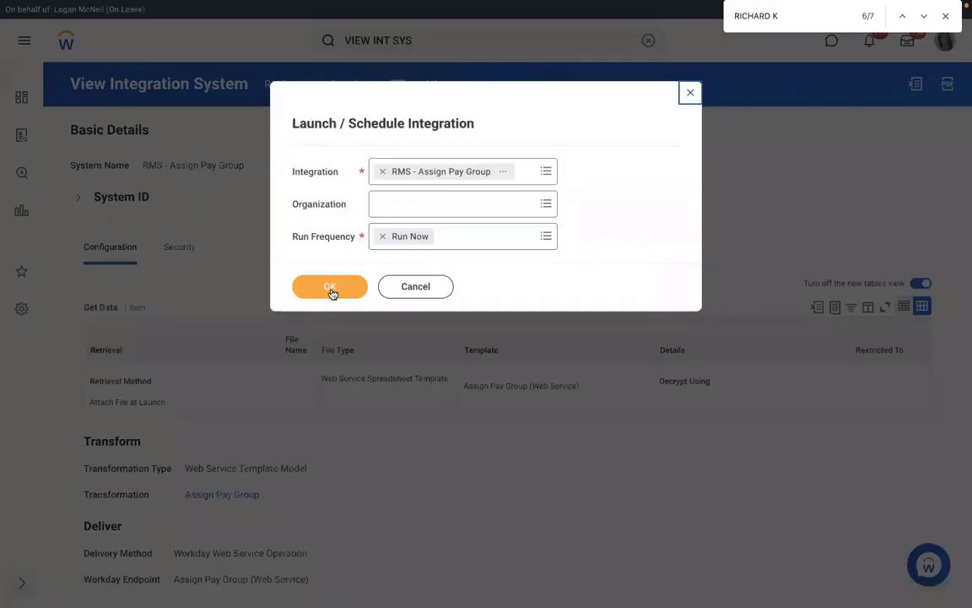
click(330, 288)
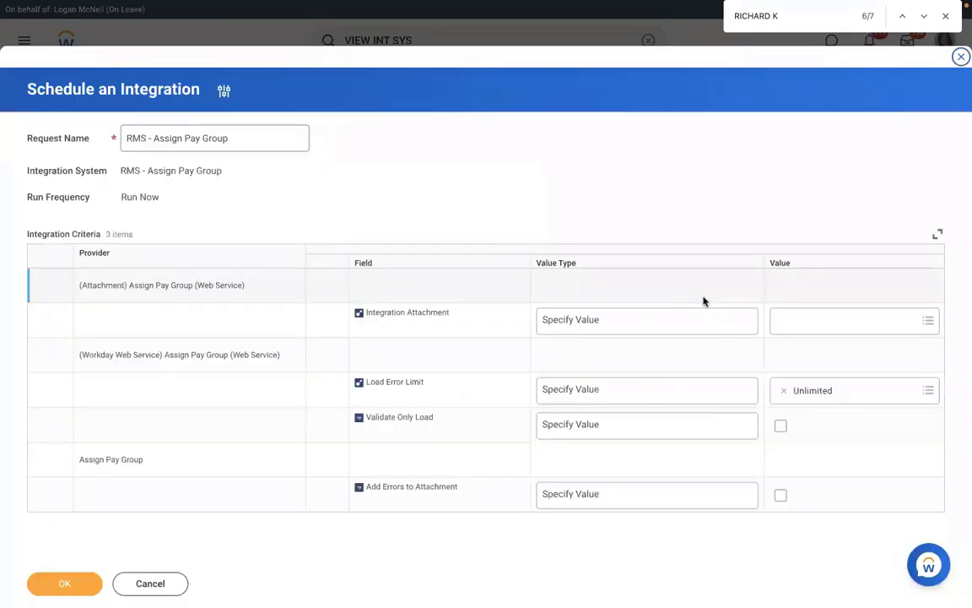
click(817, 317)
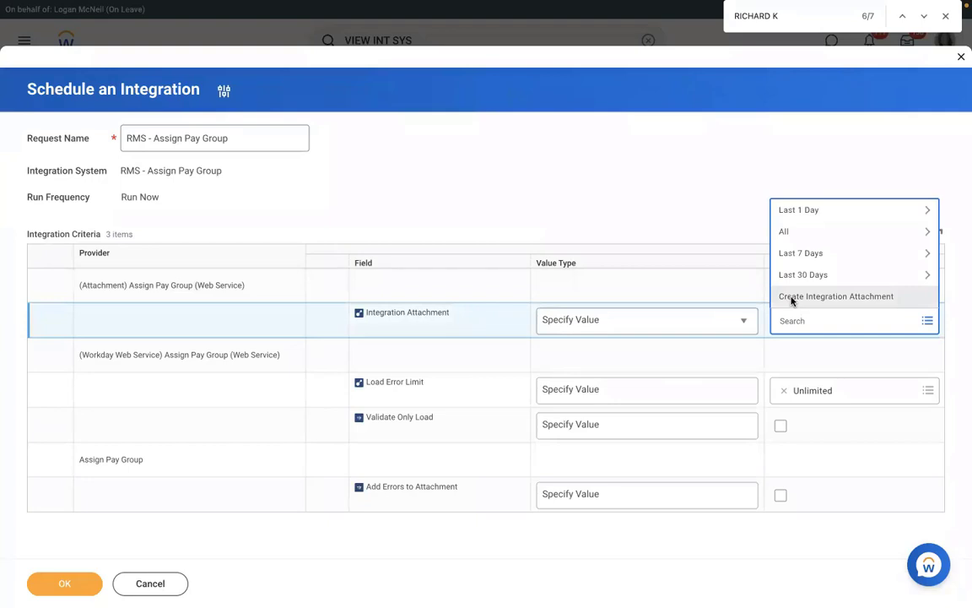
- Create an integration attachment by uploading Assign_Pay_Group.xlsx and save it
click(792, 298)
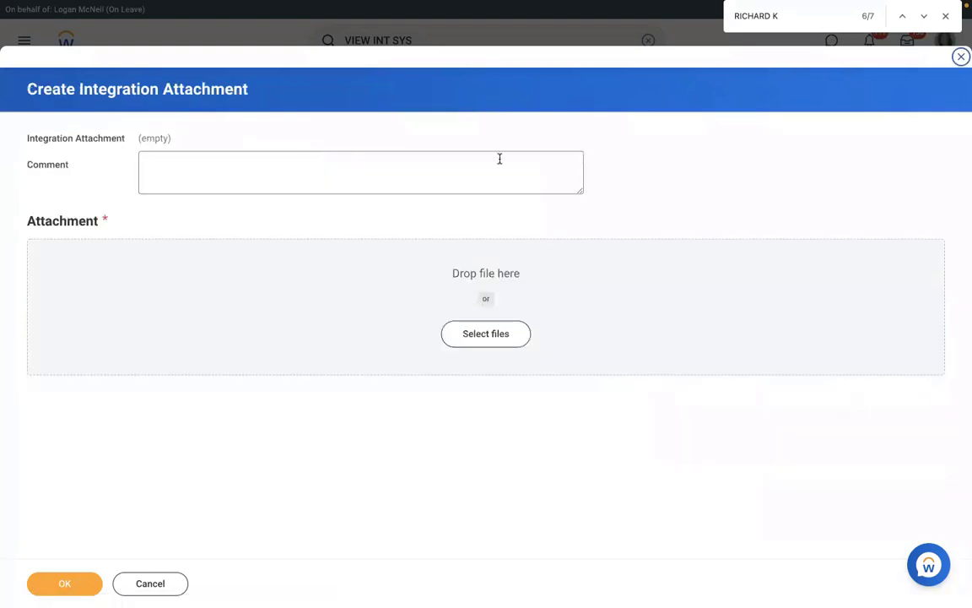
click(469, 337)
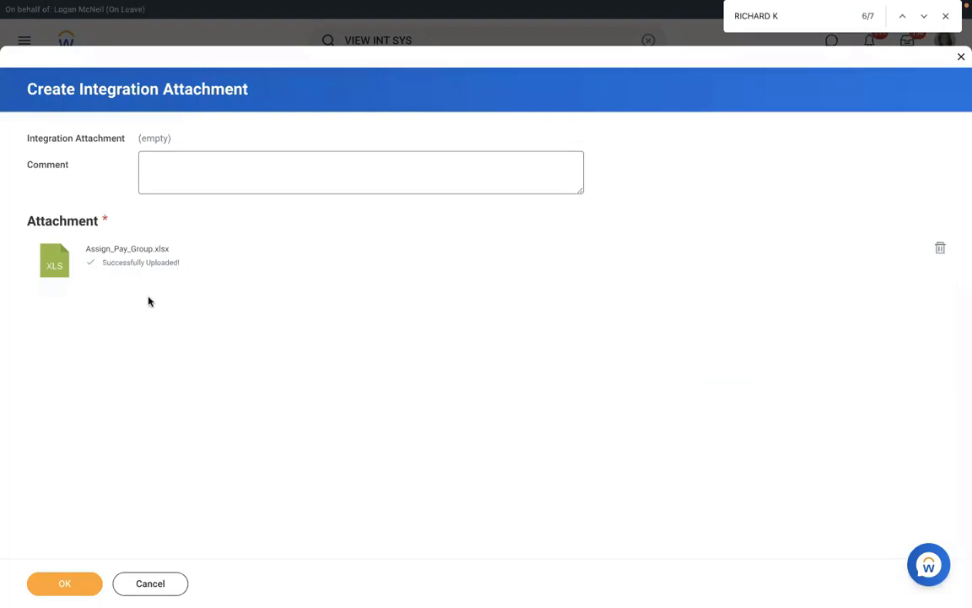
click(62, 581)
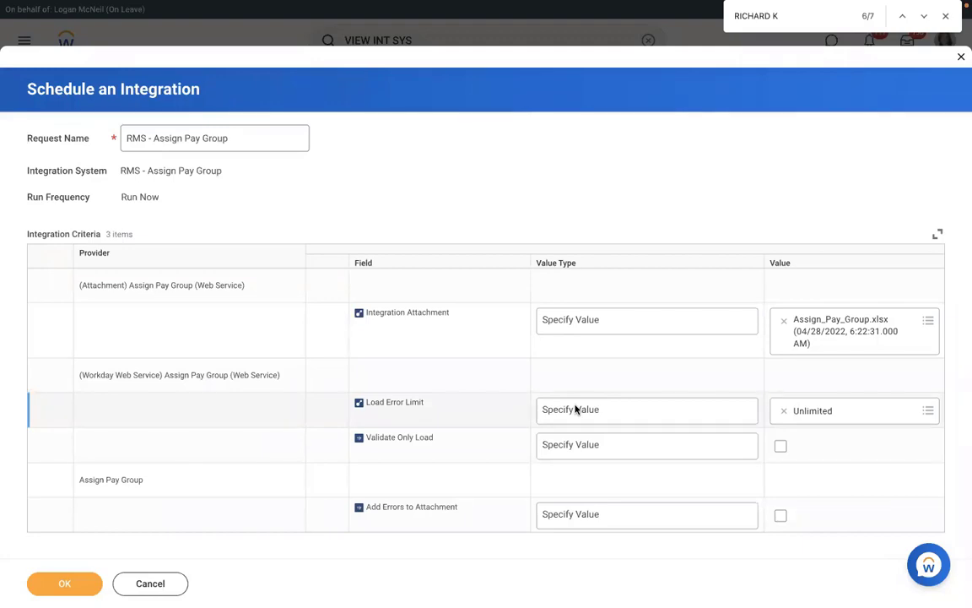
click(601, 412)
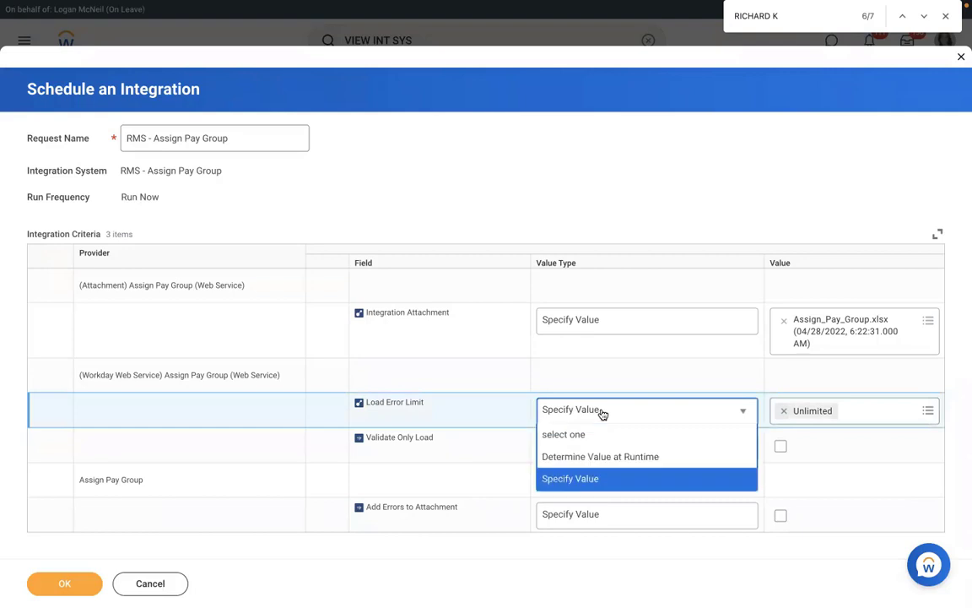
click(567, 481)
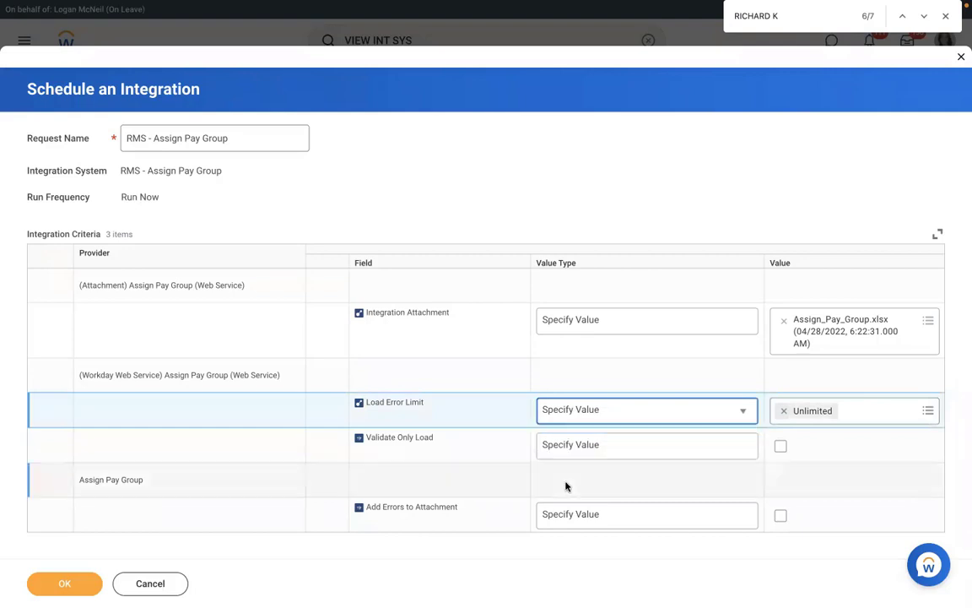
click(783, 411)
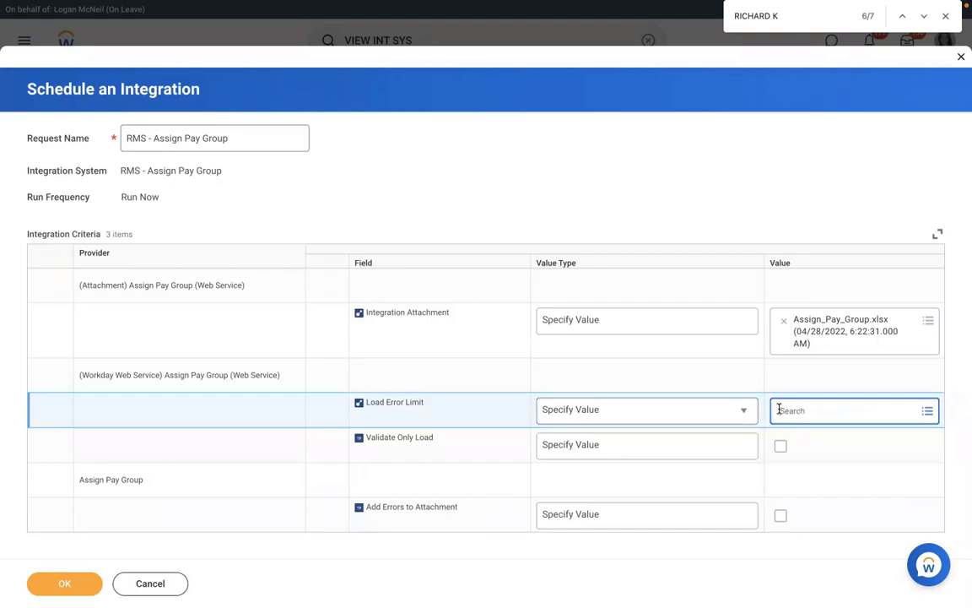
click(808, 409)
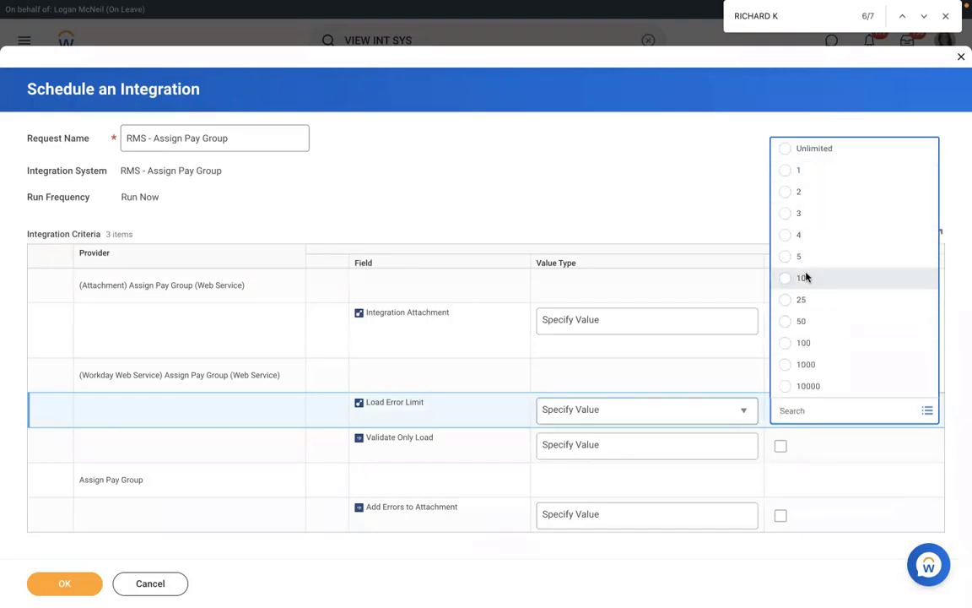
click(804, 278)
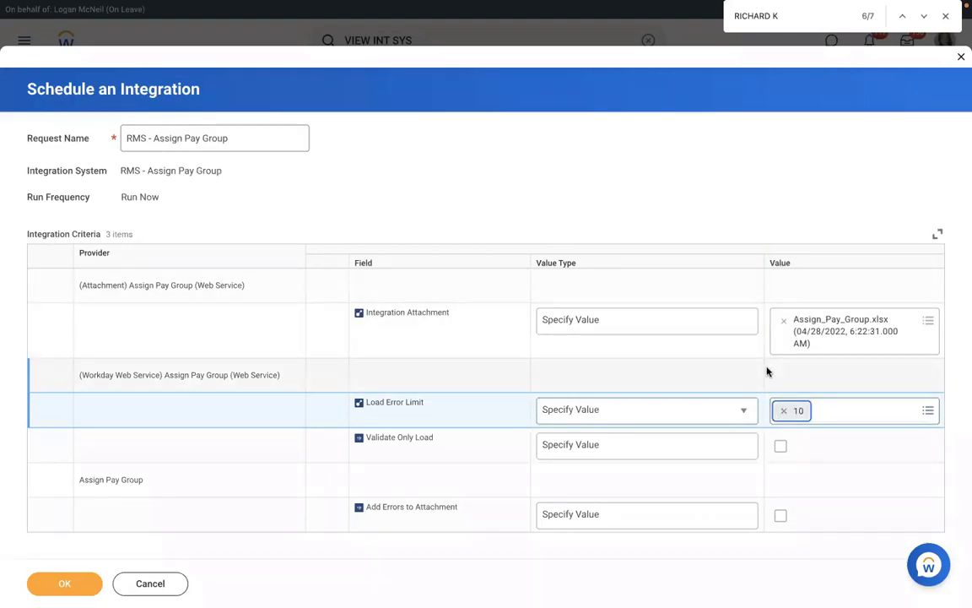
click(783, 410)
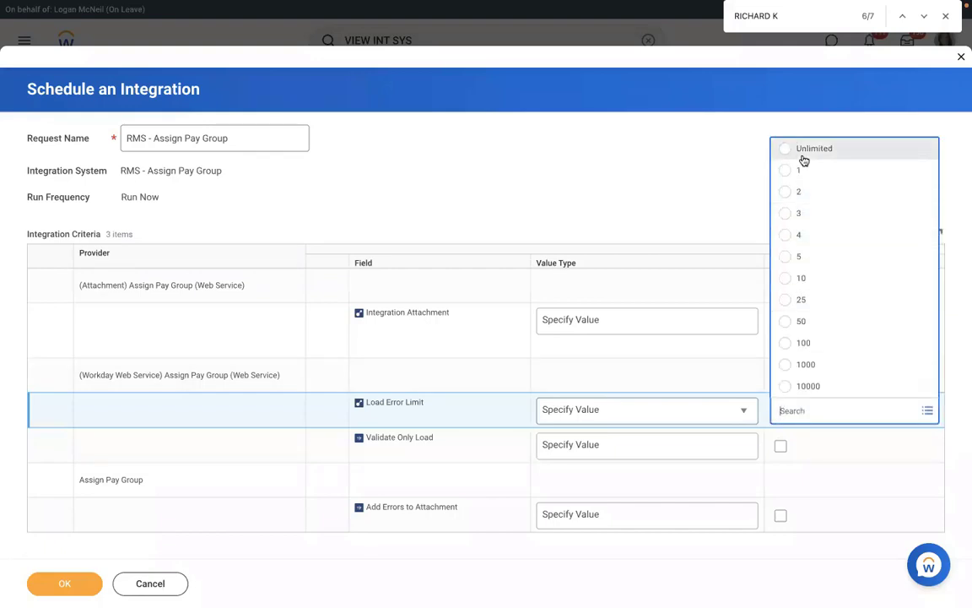
click(811, 173)
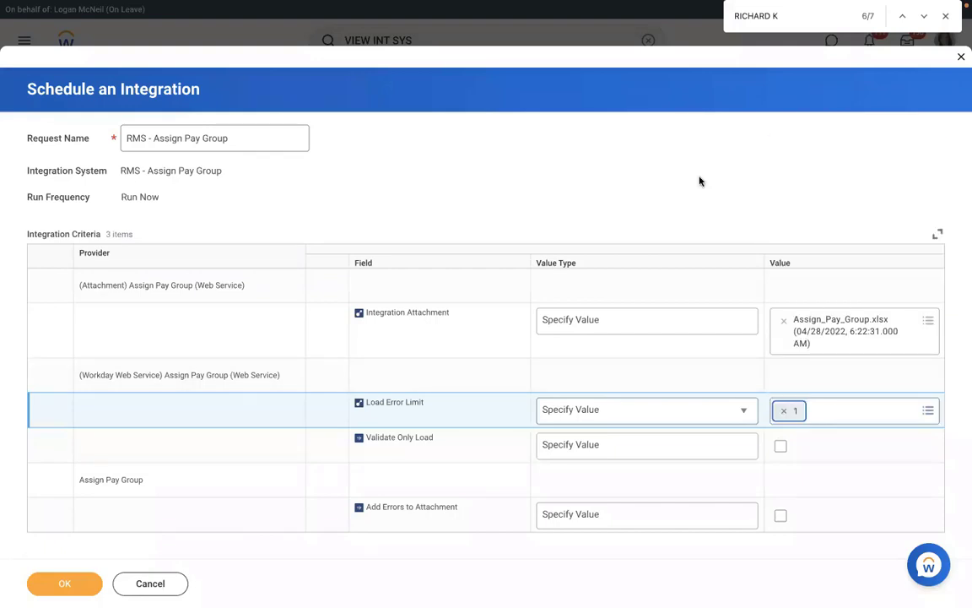
click(783, 410)
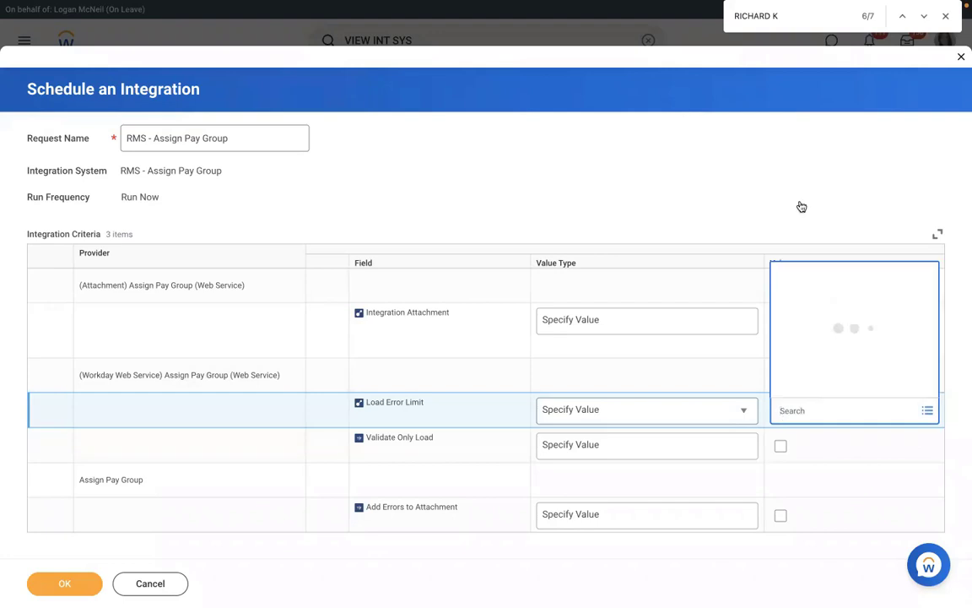
click(777, 150)
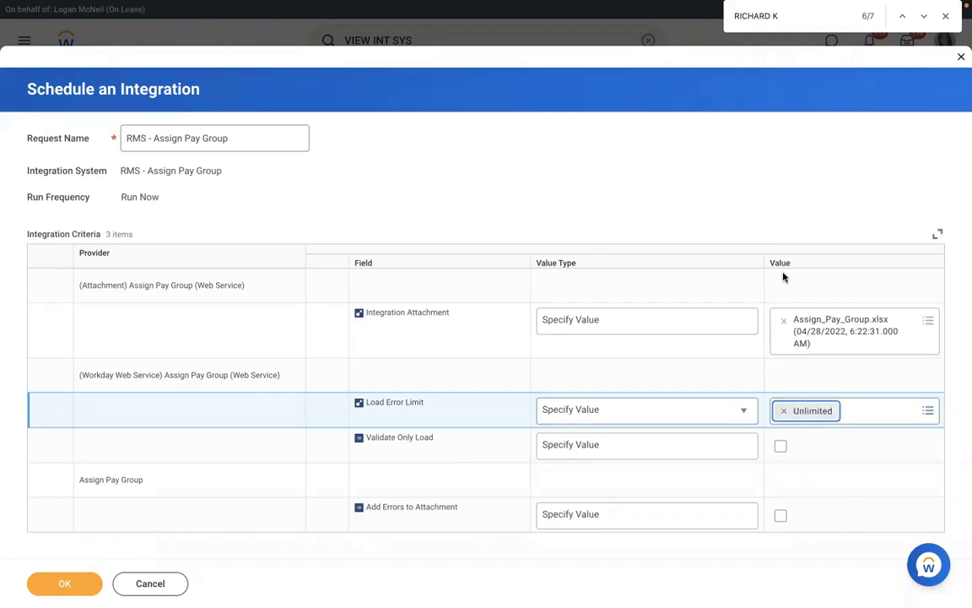
click(638, 446)
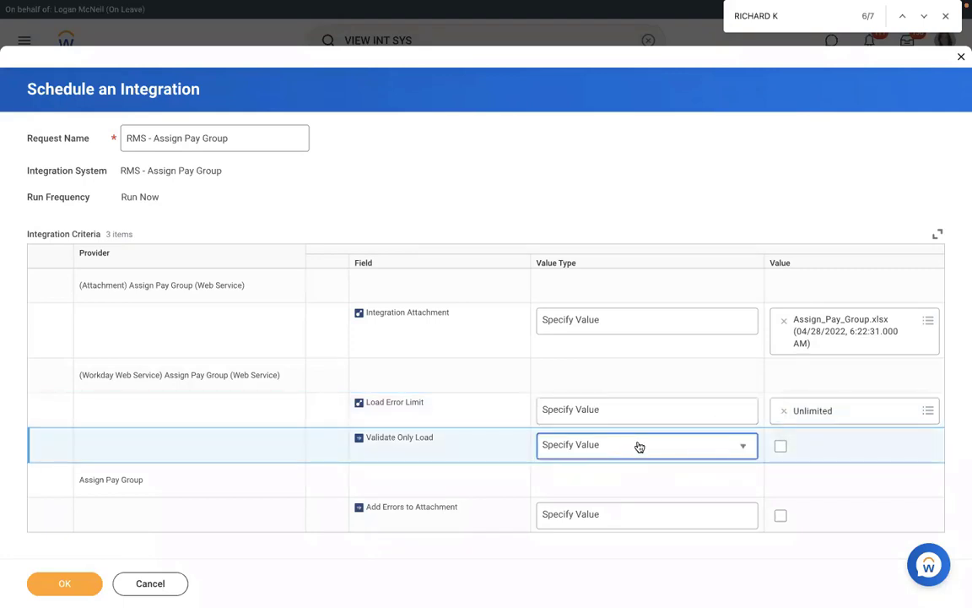
- Tick the Validate Only Load and Add Errors to Attachment value boxes and submit with OK
click(638, 447)
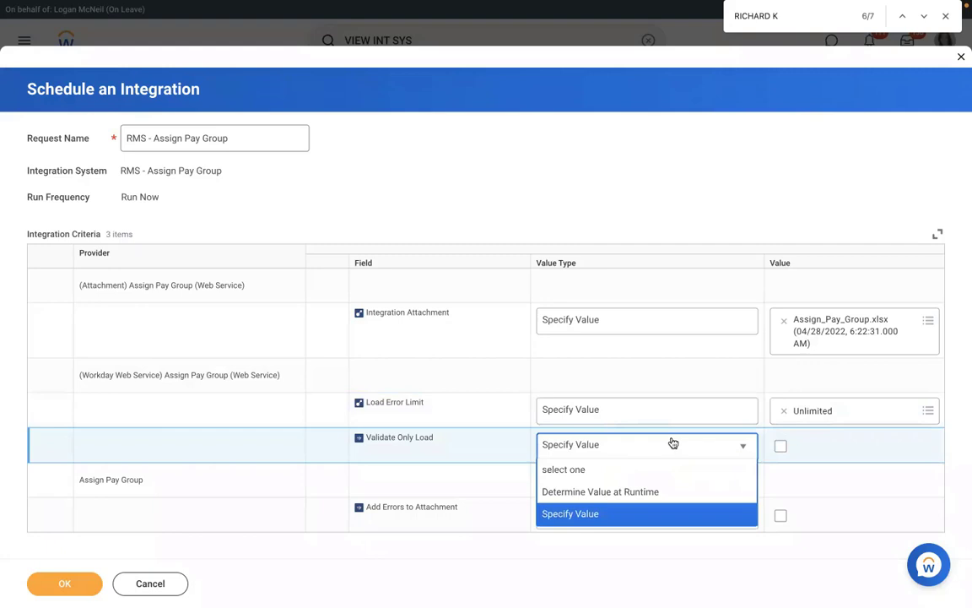
click(783, 448)
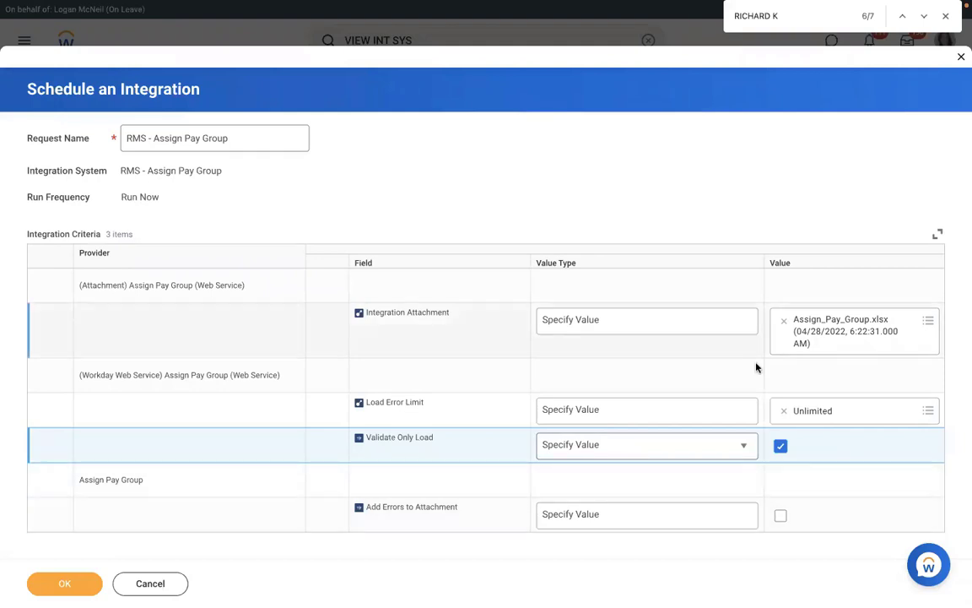
click(833, 488)
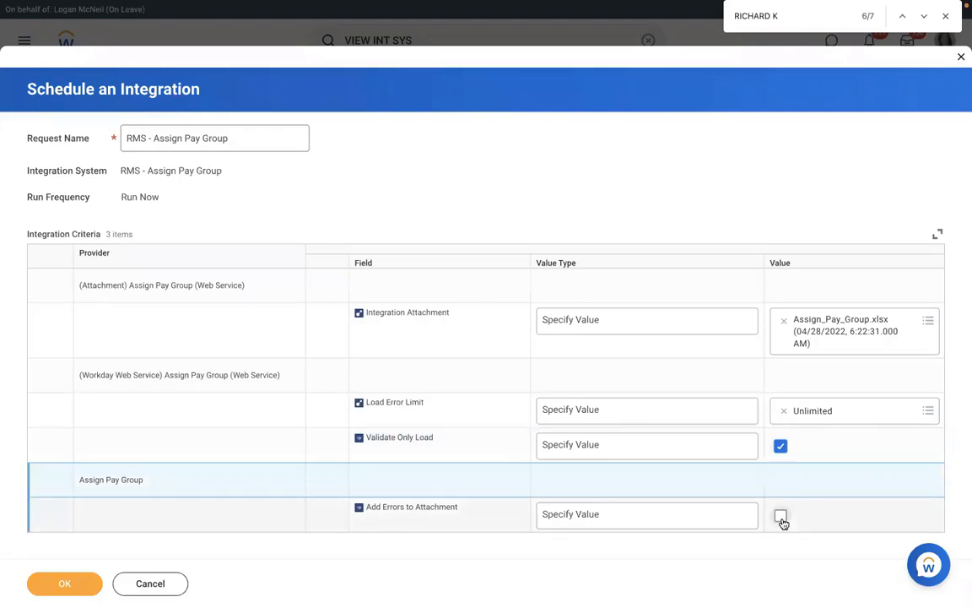
click(783, 522)
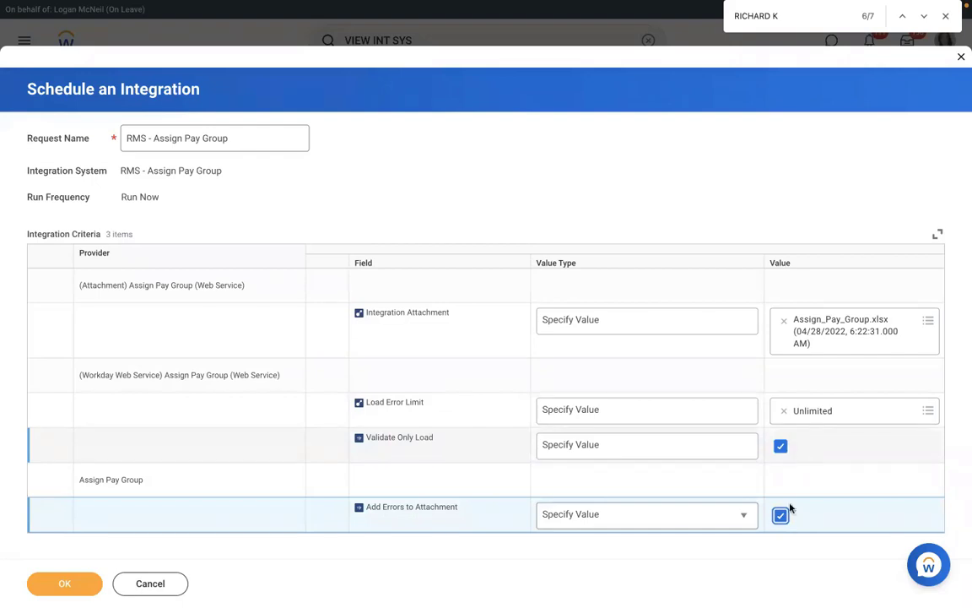
click(66, 586)
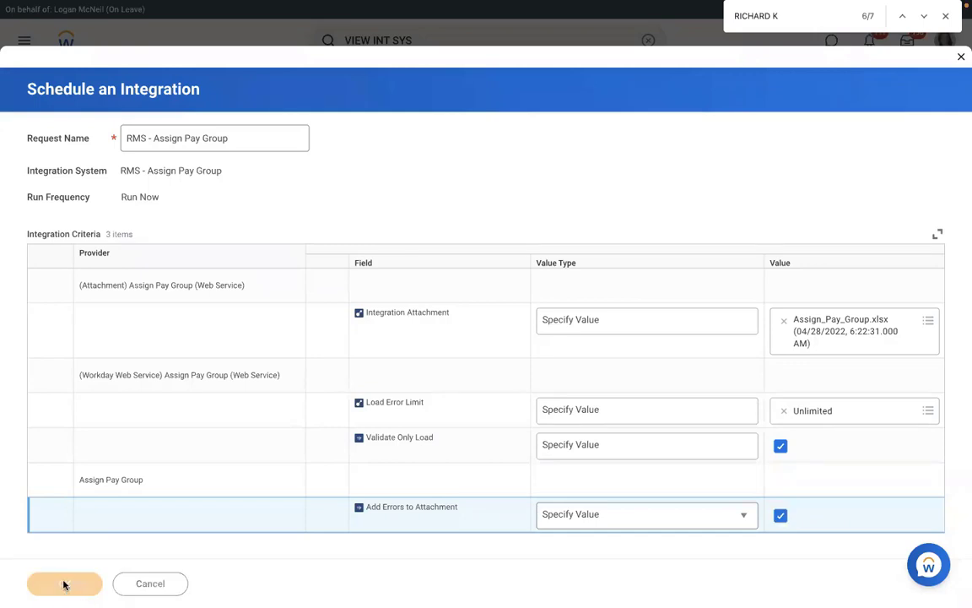
- Refresh the process status until Completed With Errors, then show the two error messages
click(115, 282)
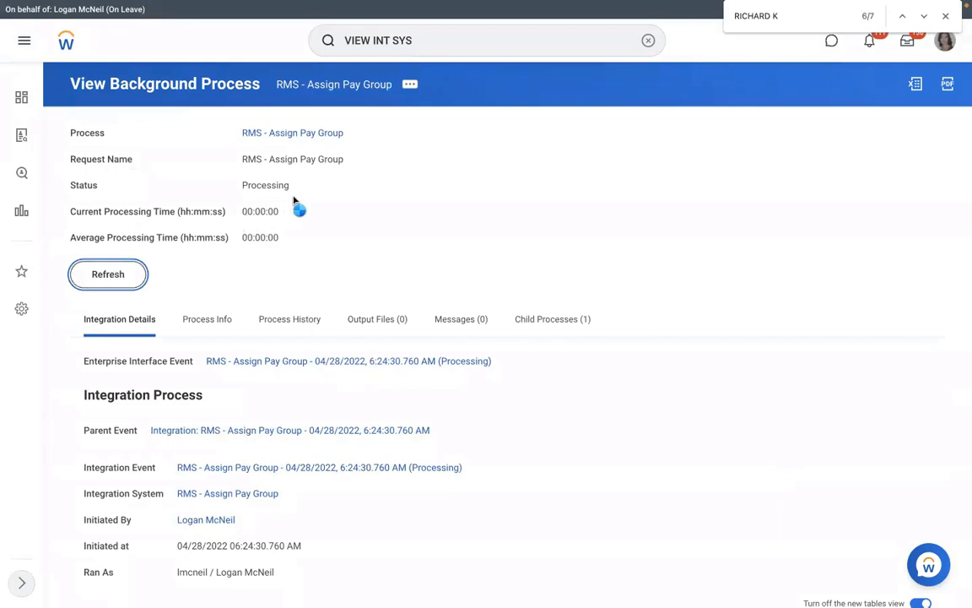
click(100, 274)
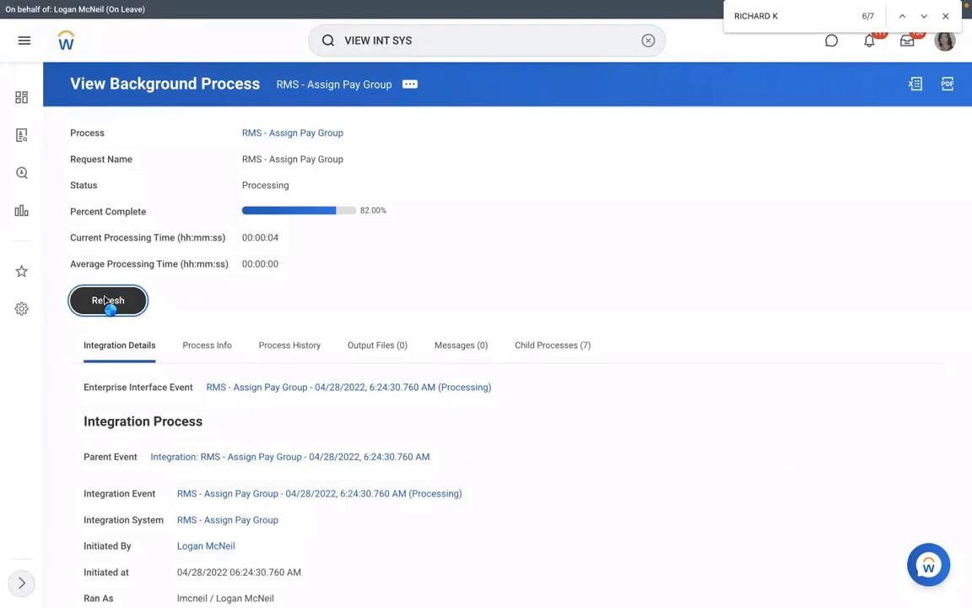
click(105, 301)
click(109, 302)
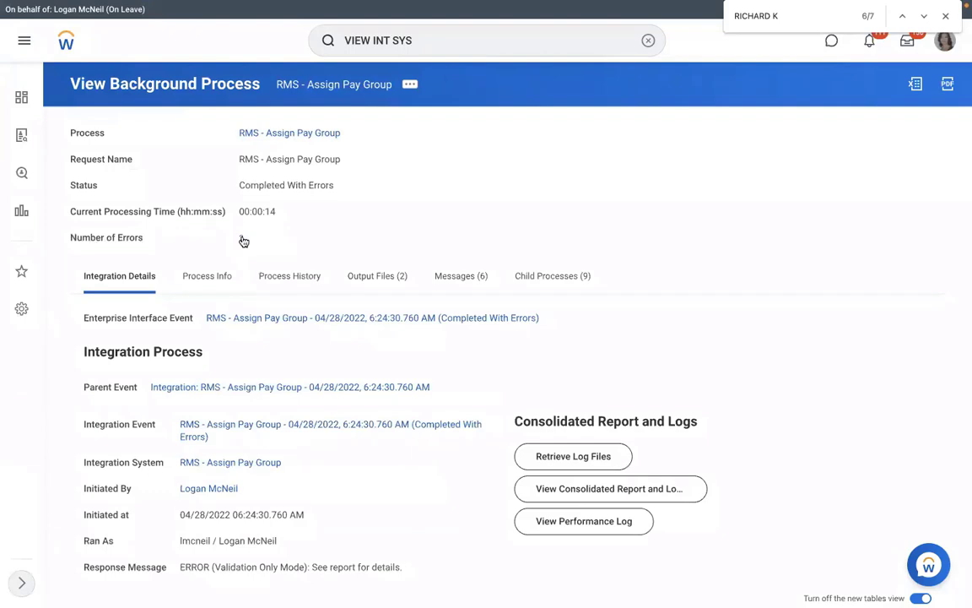
click(243, 240)
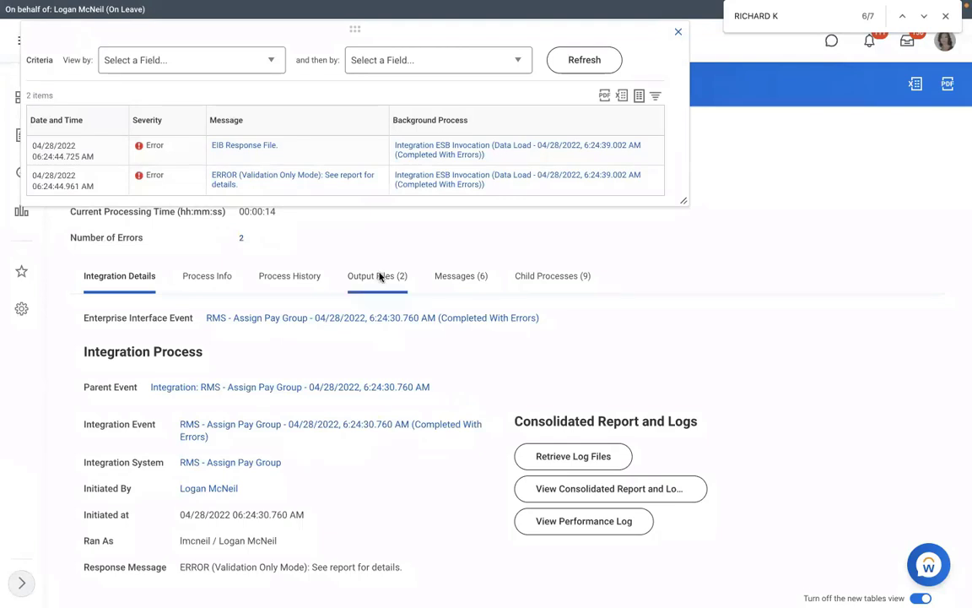
- Open FailureReport.html from the run's Output Files tab
click(379, 278)
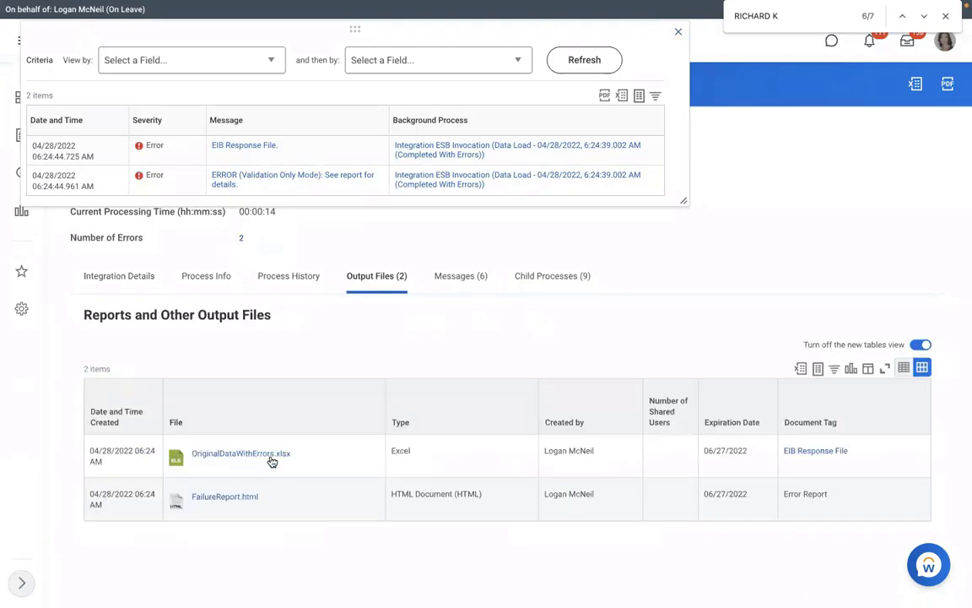
click(223, 497)
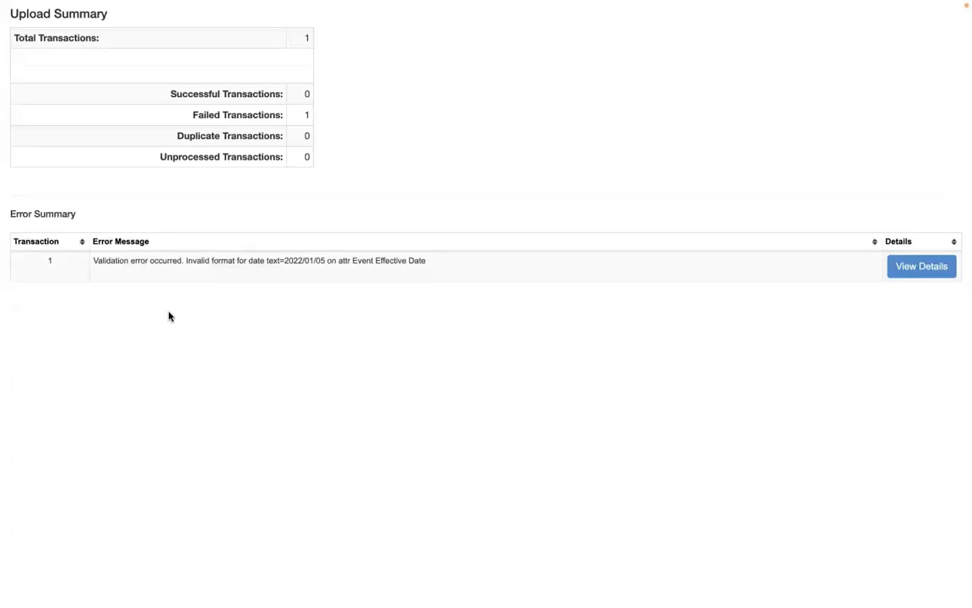
- Highlight the invalid 2022/01/05 Event Effective Date, then go back to the Output Files list
double_click(323, 263)
drag(336, 264, 300, 264)
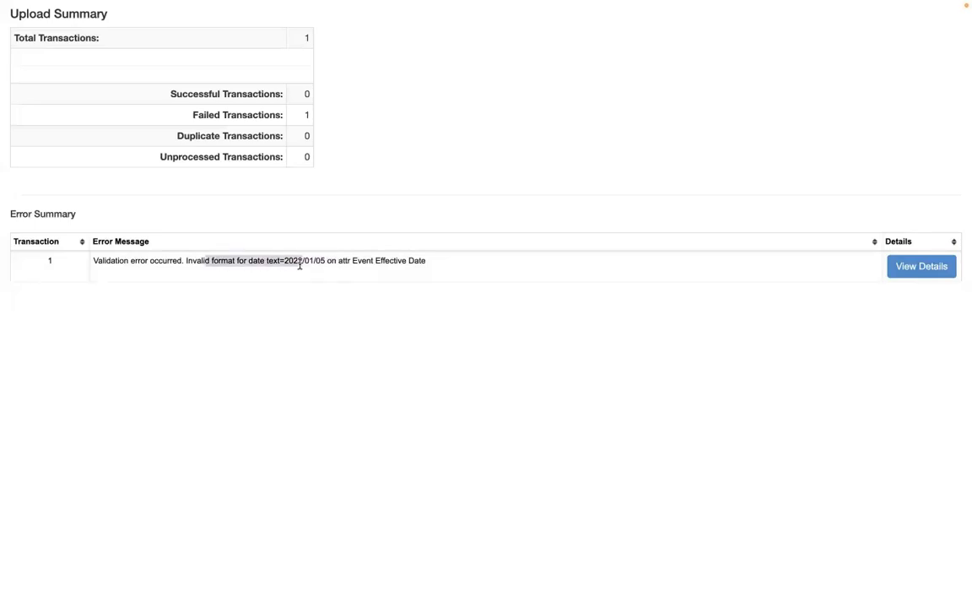
key(shift+End)
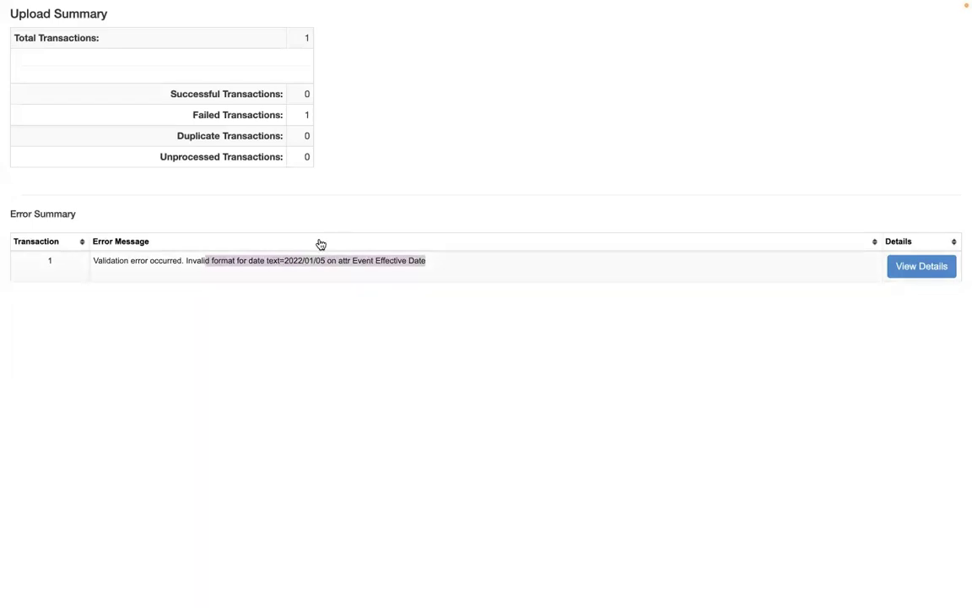
key(ctrl+Left)
key(ctrl+Right)
click(301, 43)
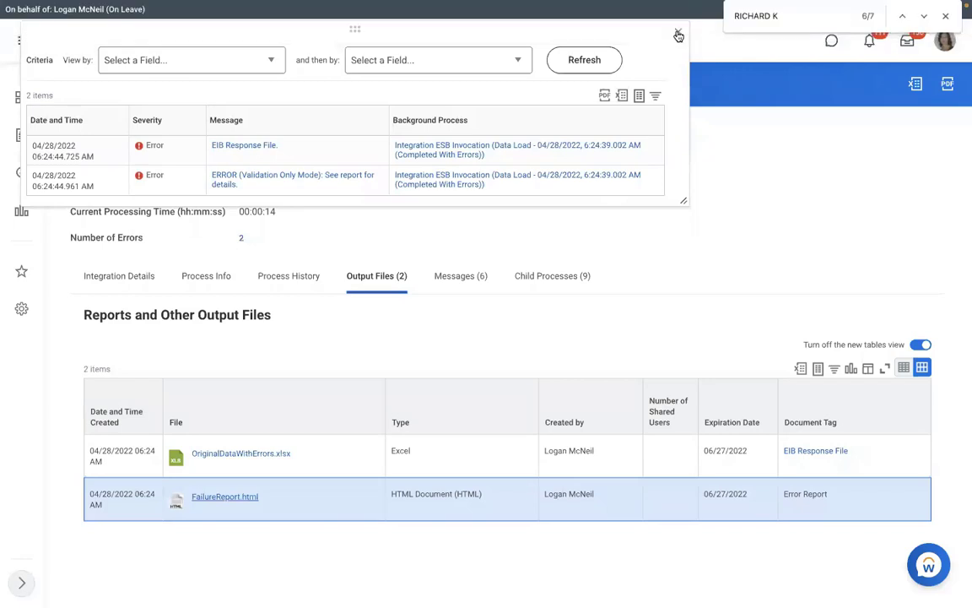
- From the run's Integration Details, launch the RMS - Assign Pay Group integration again with Run Now
click(679, 36)
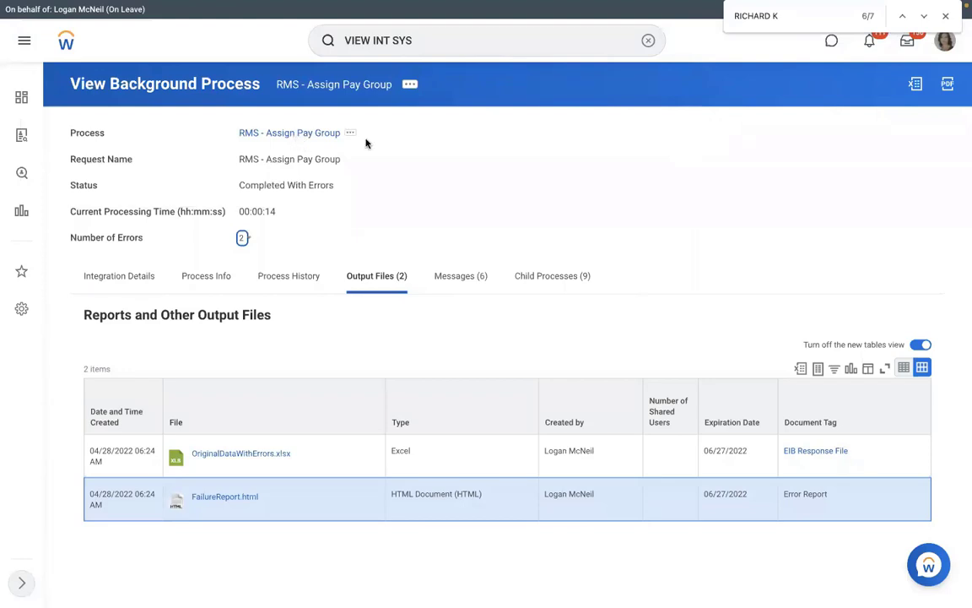
click(117, 274)
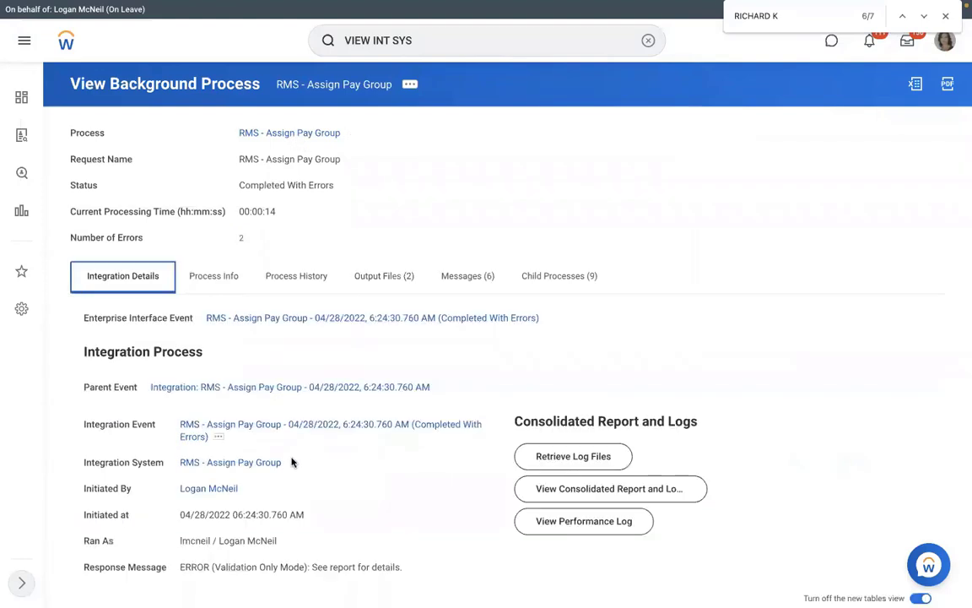
click(291, 463)
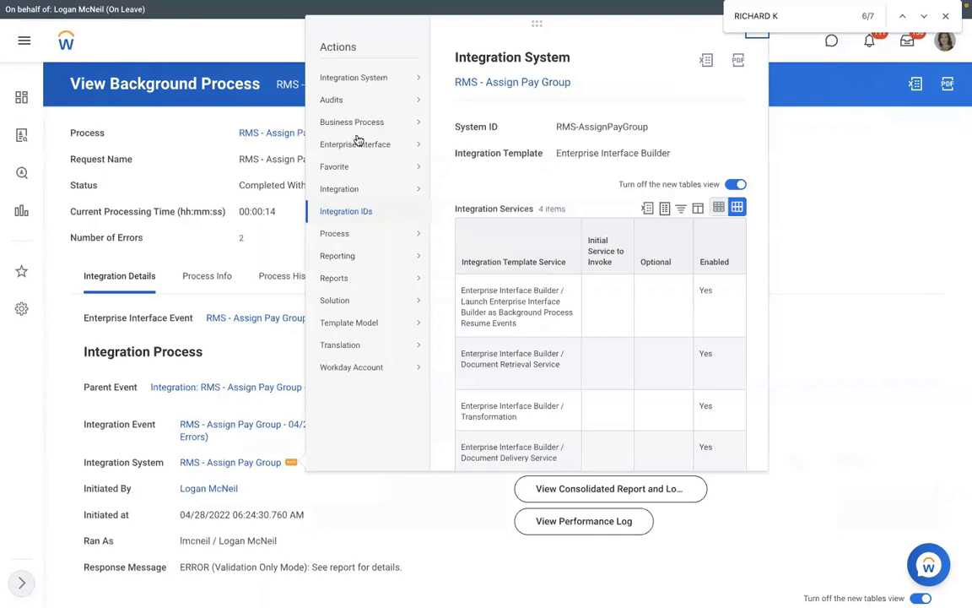
mouse_move(397, 190)
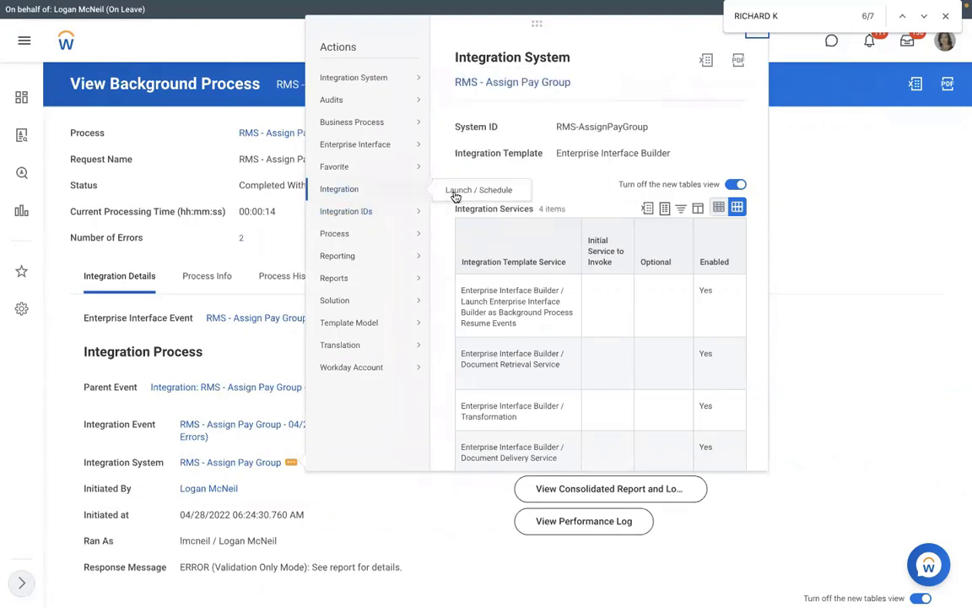
click(455, 192)
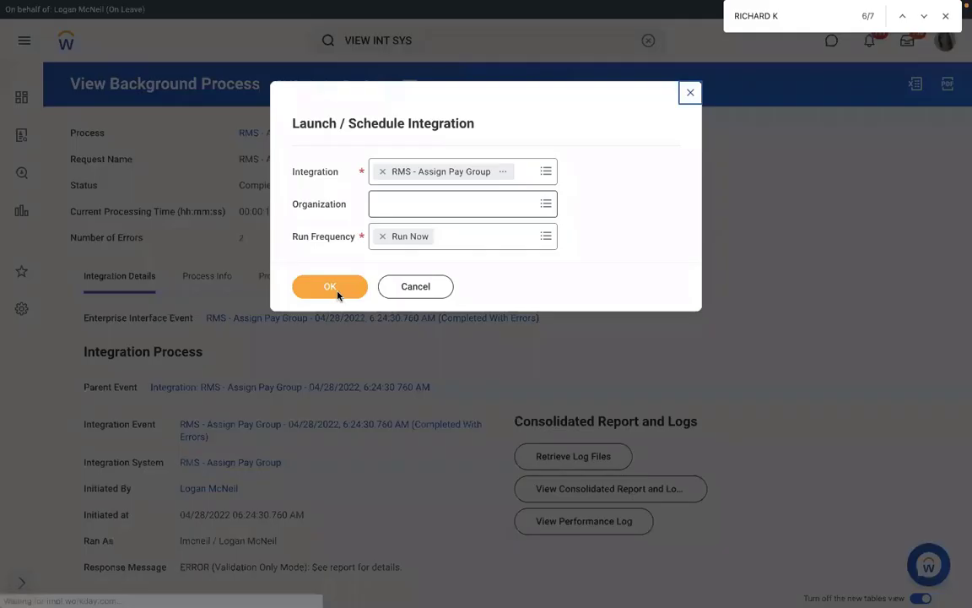
click(337, 291)
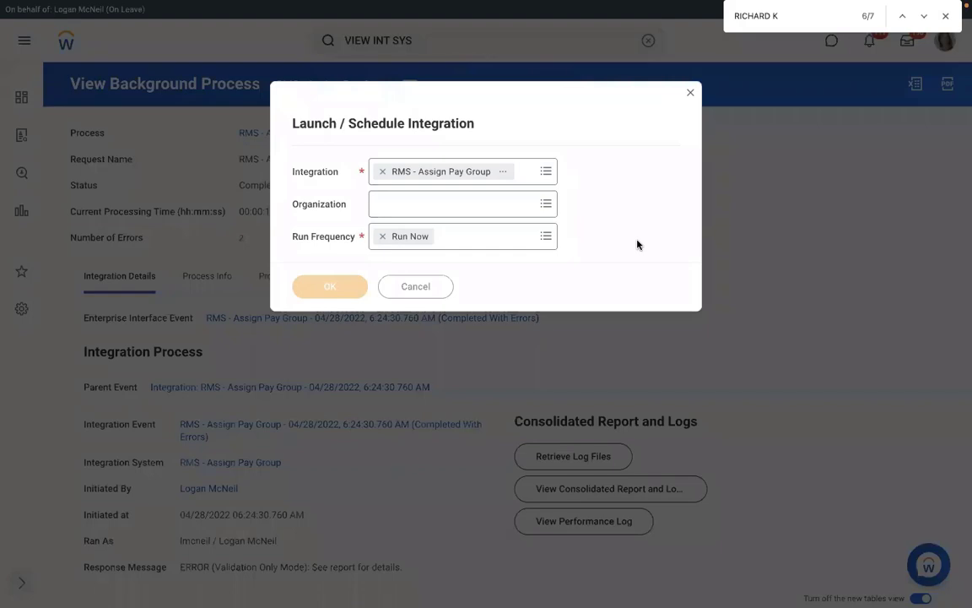
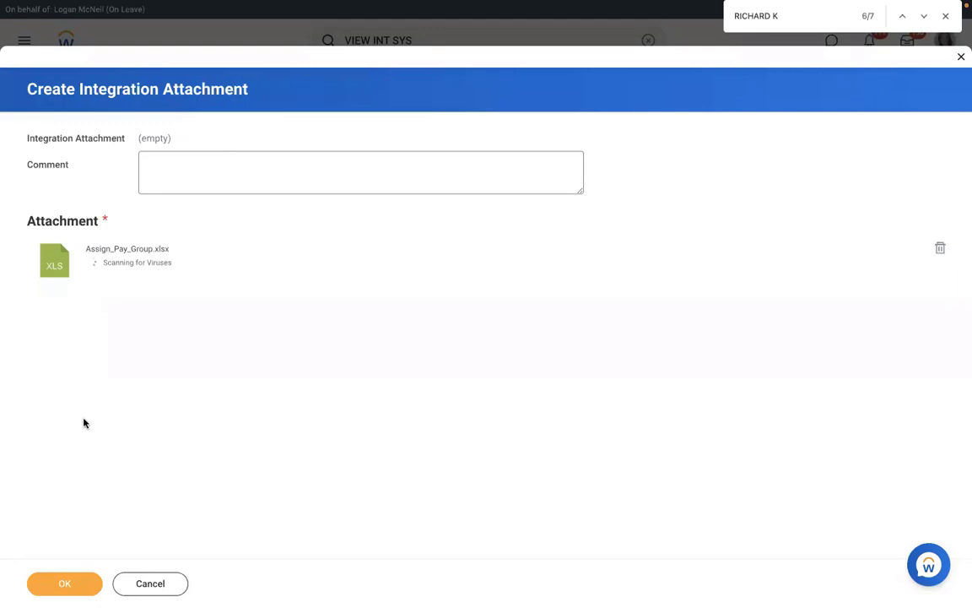
- Confirm the Assign_Pay_Group.xlsx attachment, turn on Validate Only Load, and submit the integration
click(57, 581)
click(781, 445)
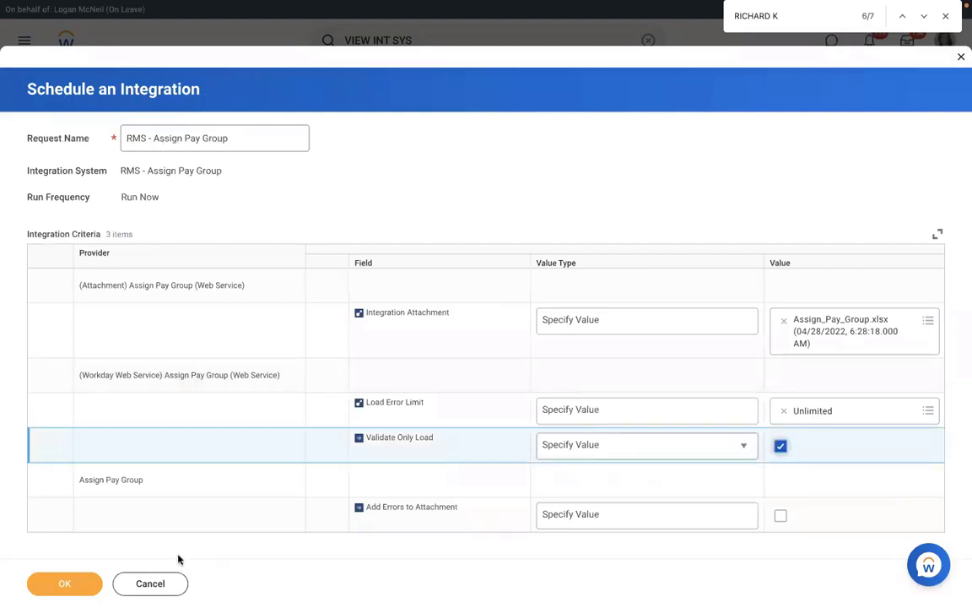
click(65, 584)
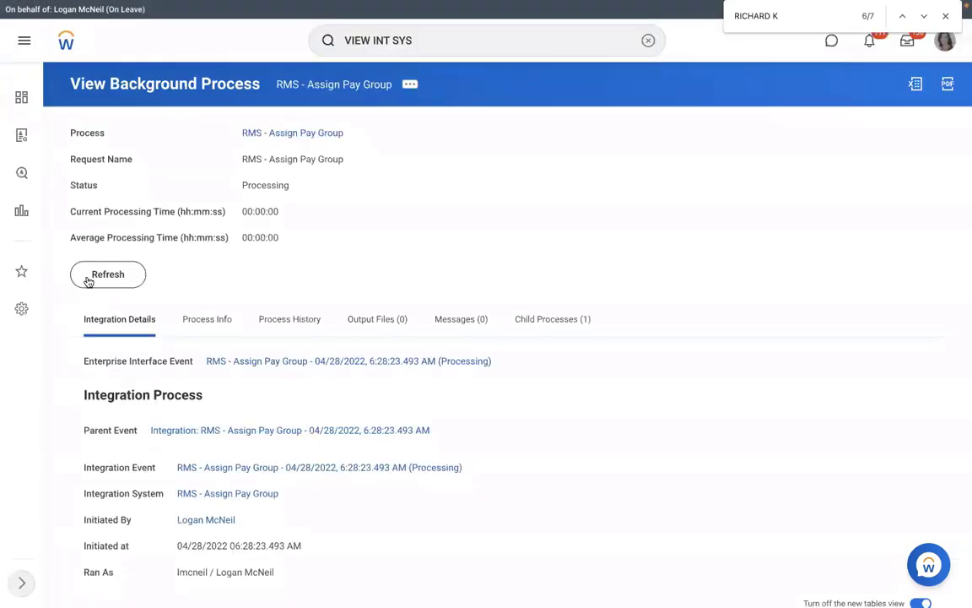
- Refresh until the run reads Completed With Errors, then view its 1 error and download FailureReport.html
click(88, 280)
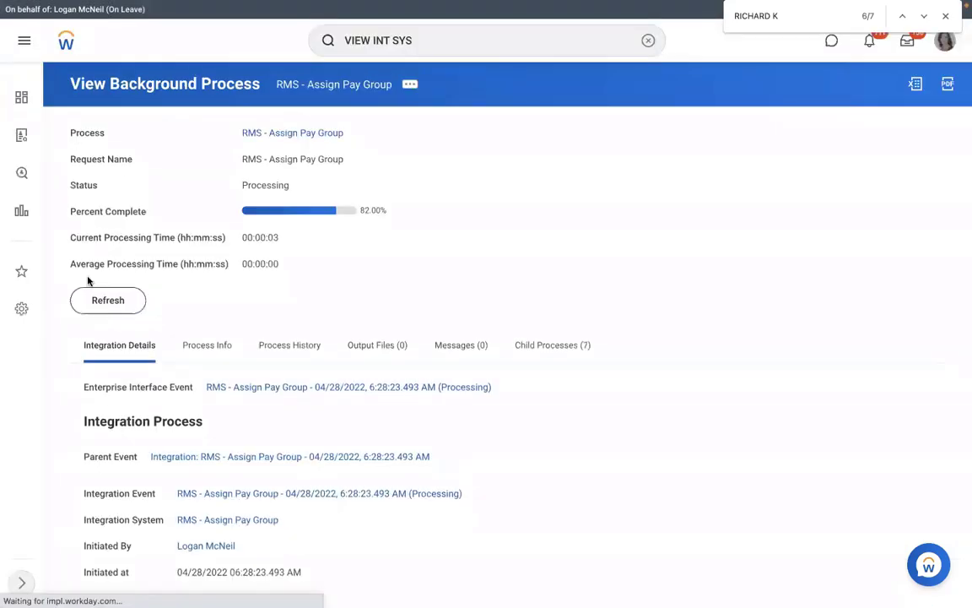
click(109, 305)
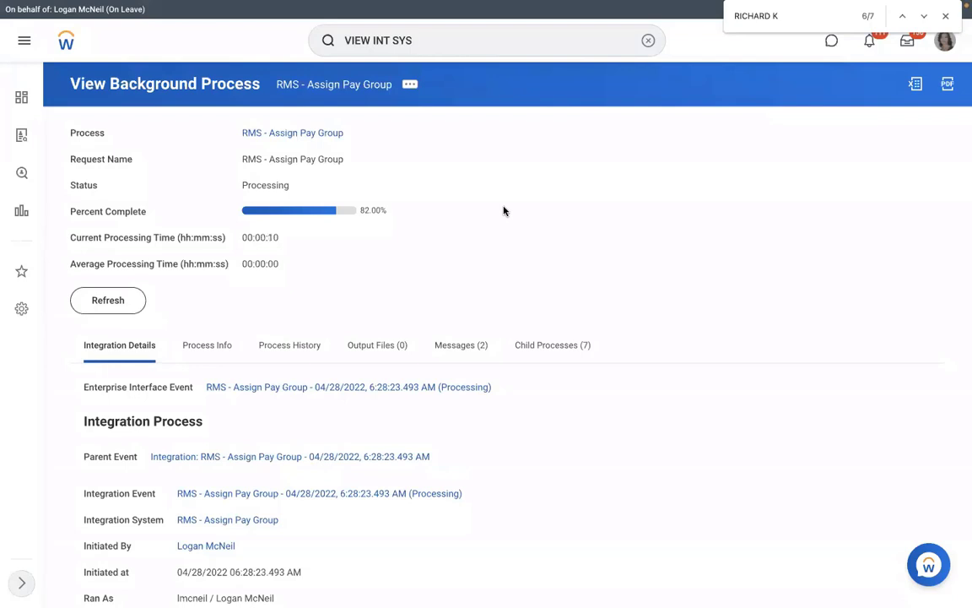
click(119, 298)
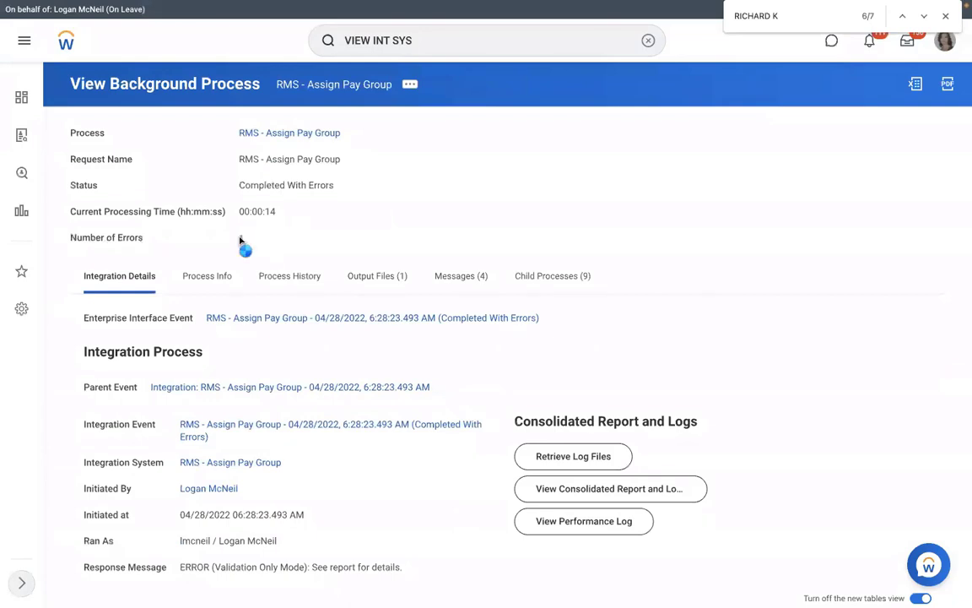
click(240, 239)
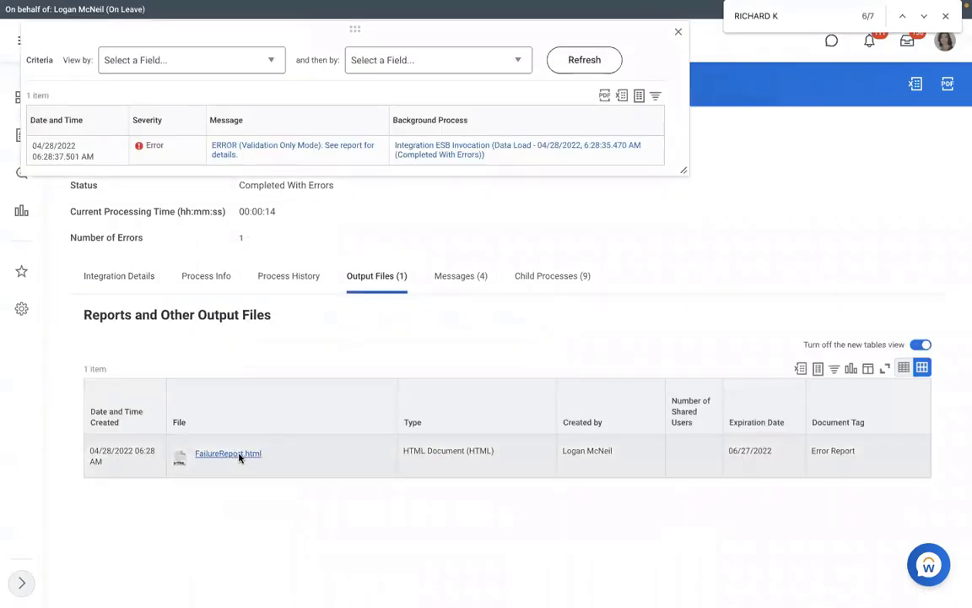
click(234, 455)
- Open FailureReport.html, highlight the invalid Effective Date 20222-01-15 error, and switch to the Excel spreadsheet
click(118, 588)
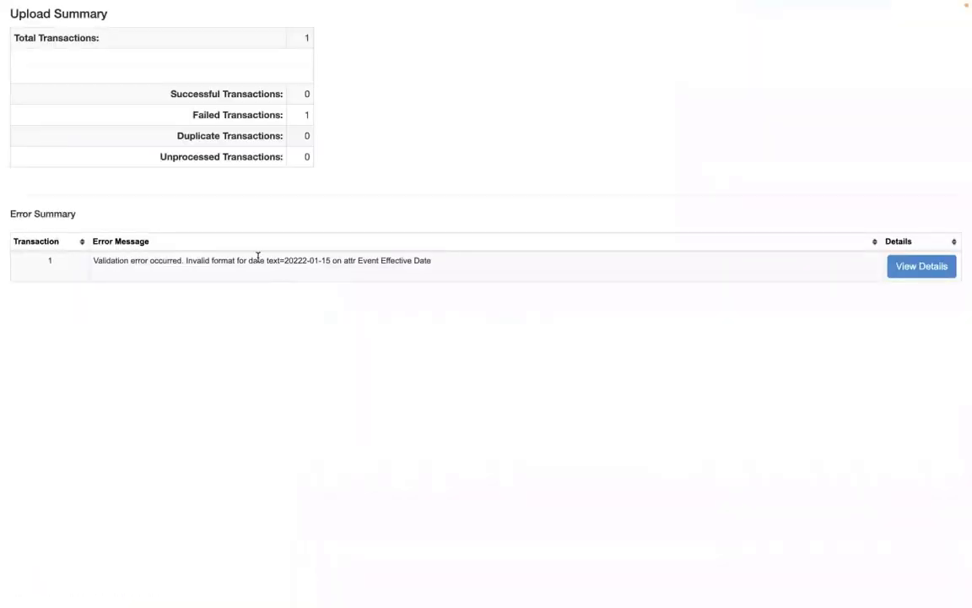
drag(439, 260, 260, 261)
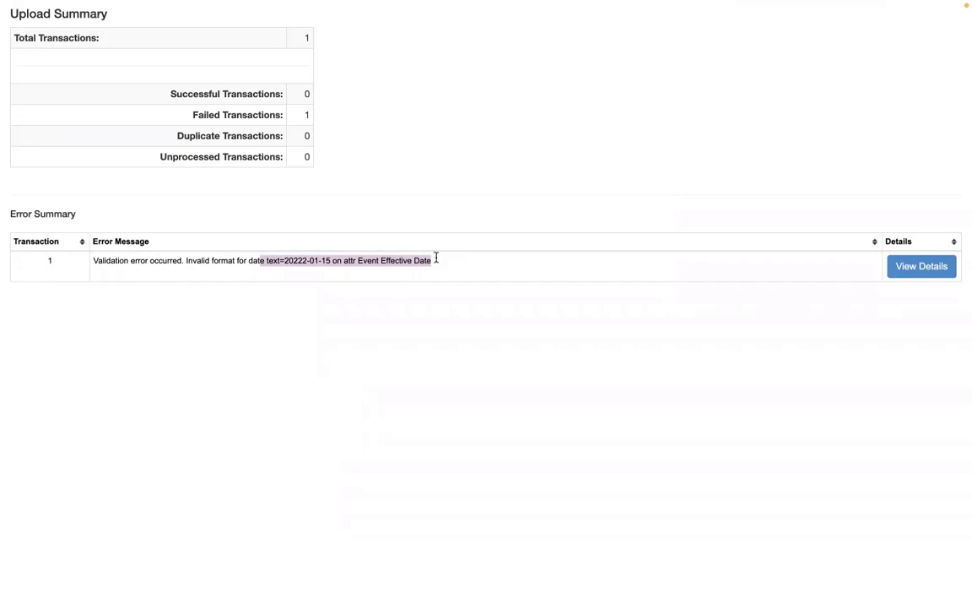
key(ctrl+Left)
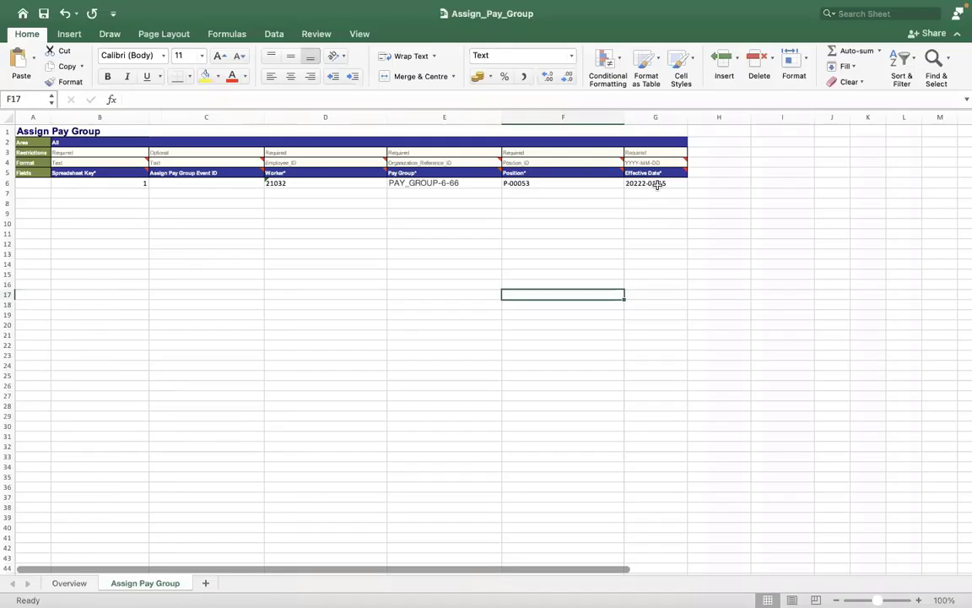
click(657, 183)
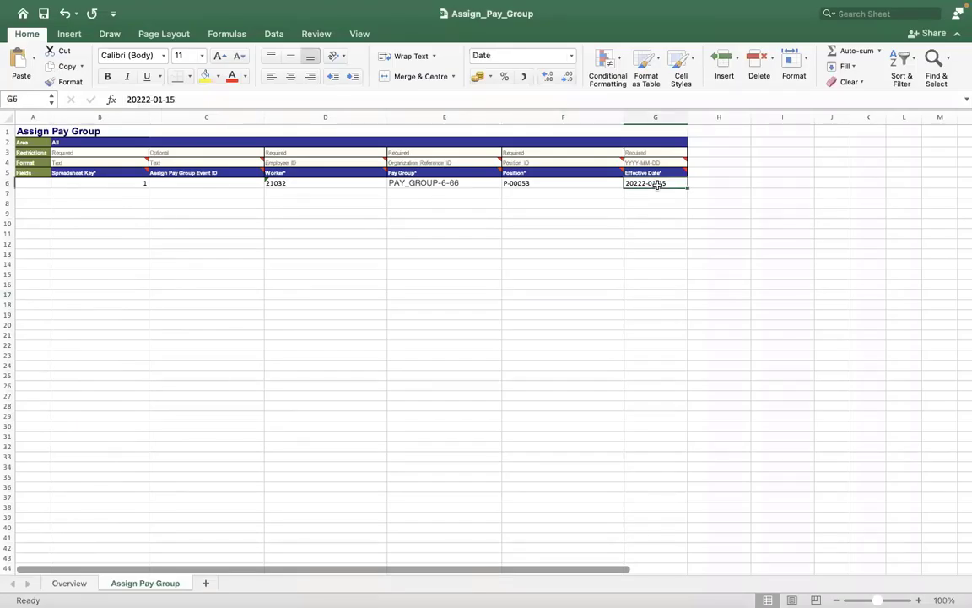
click(124, 98)
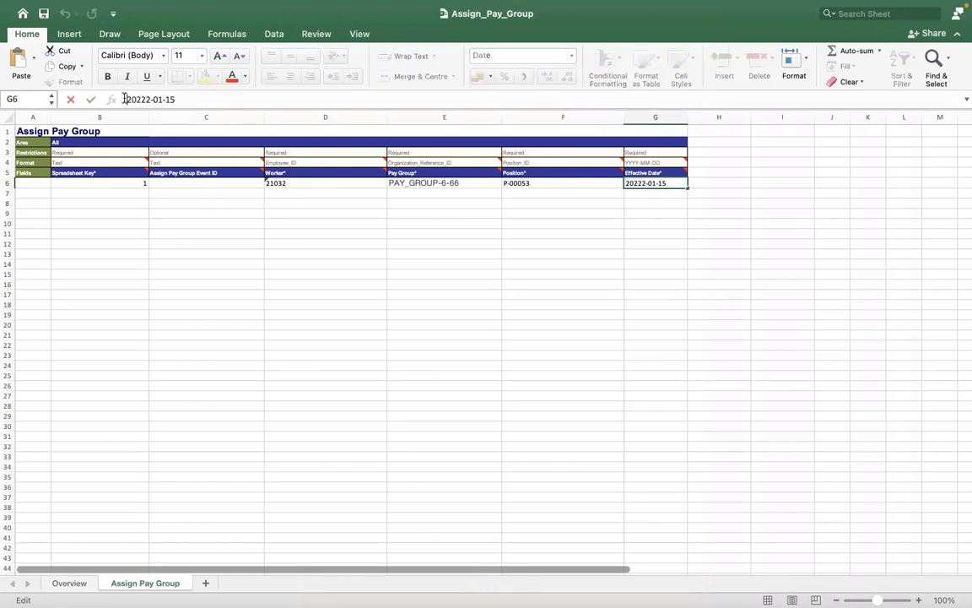
click(194, 207)
click(441, 202)
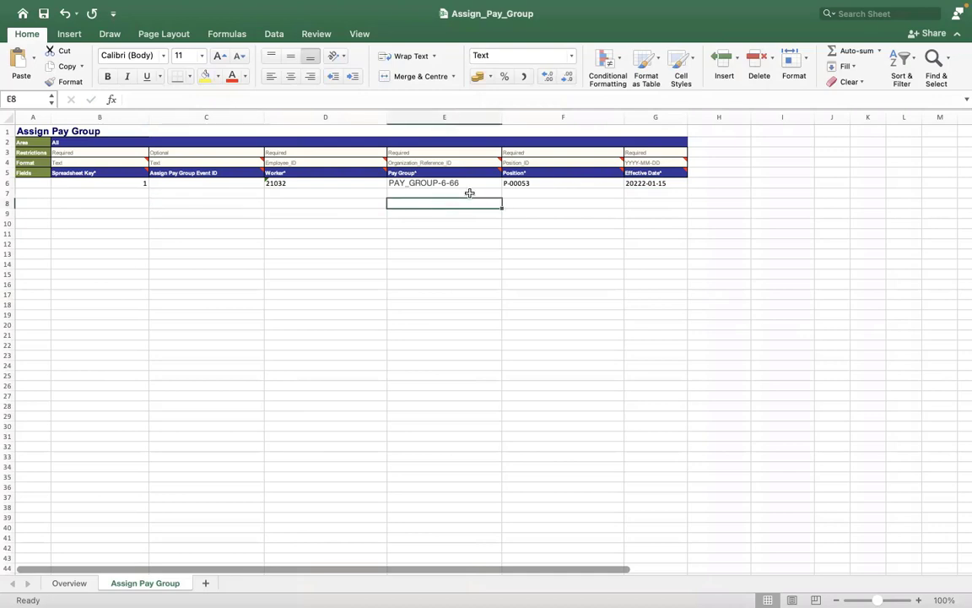
click(630, 185)
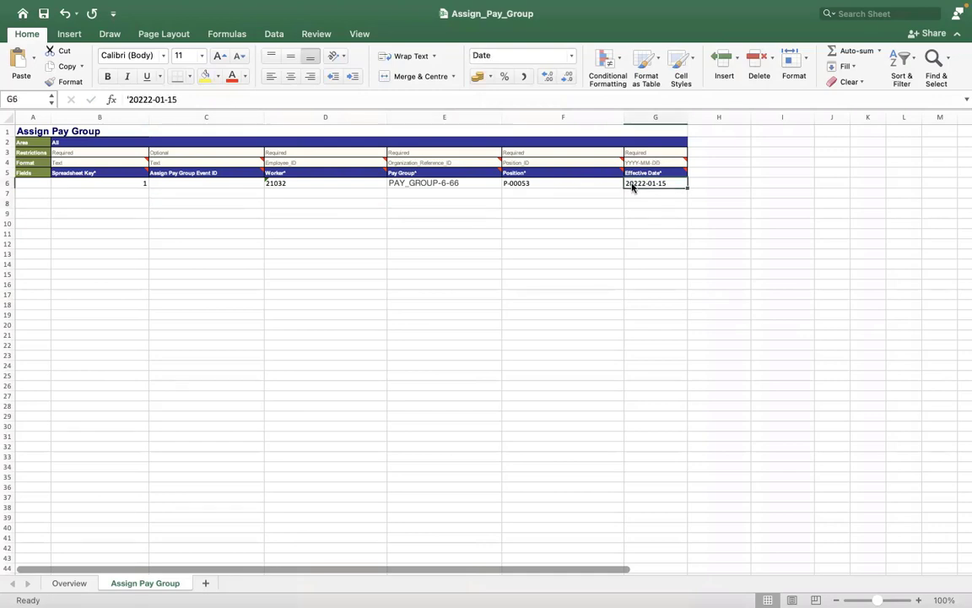
right_click(634, 185)
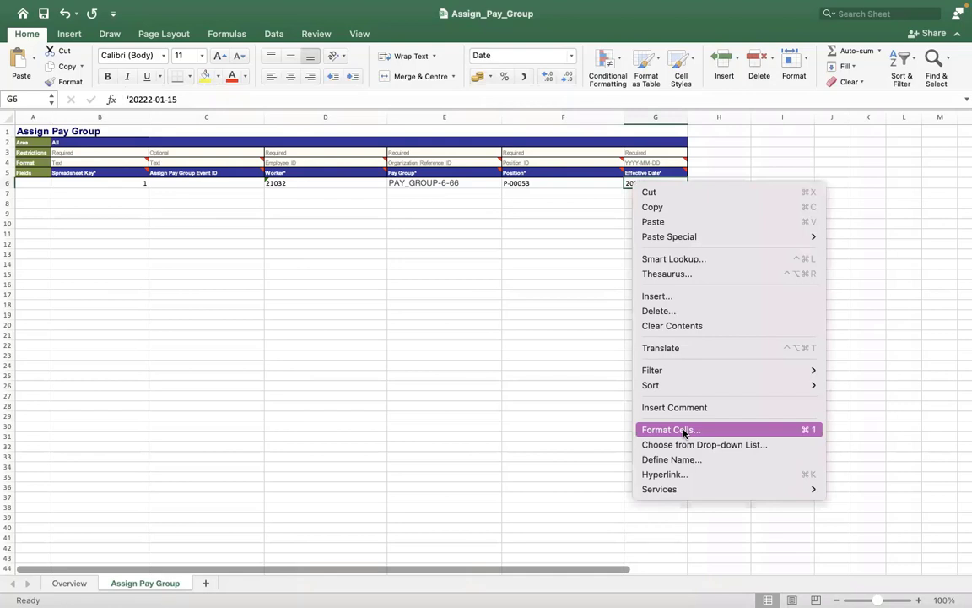
click(685, 432)
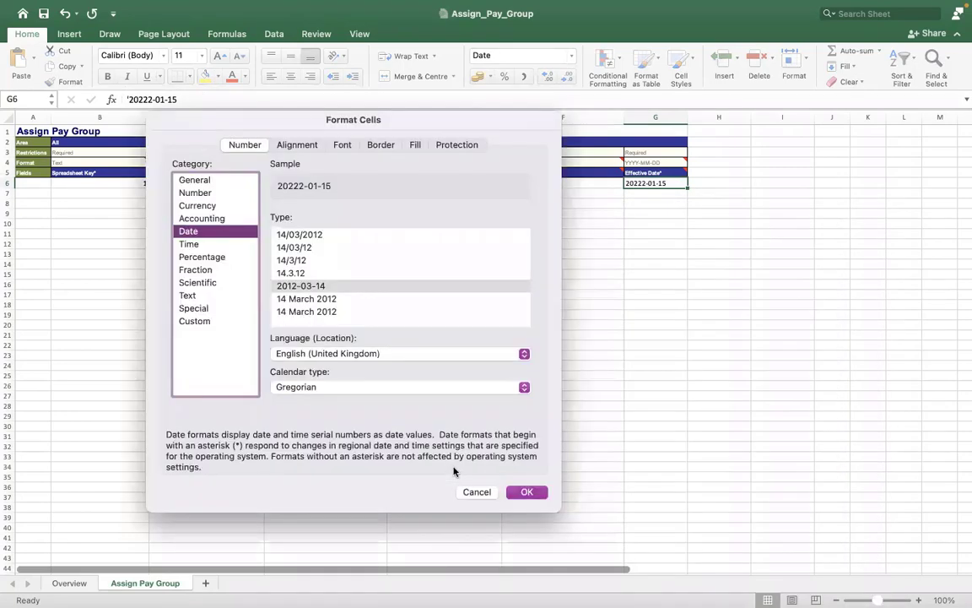
click(469, 488)
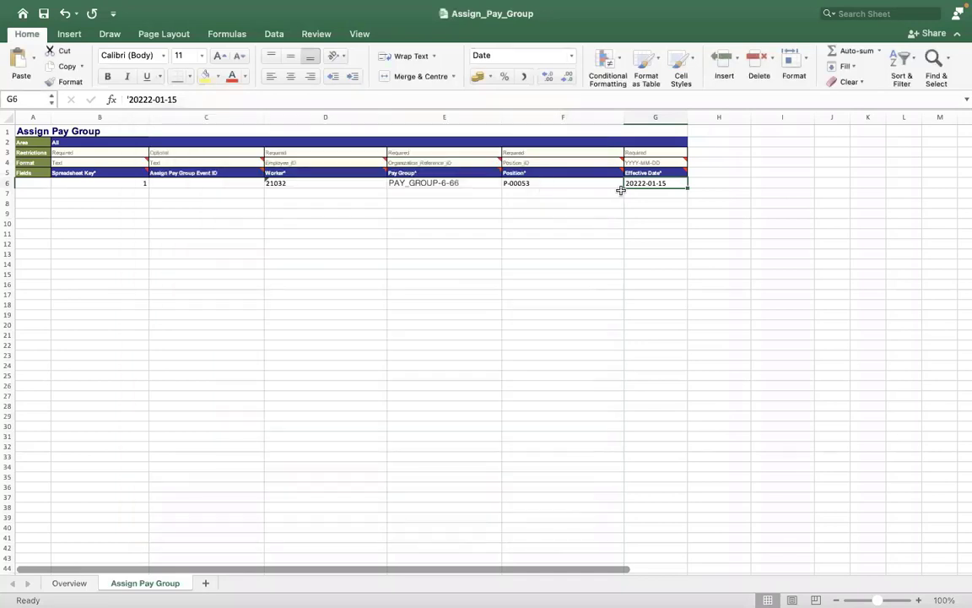
click(618, 183)
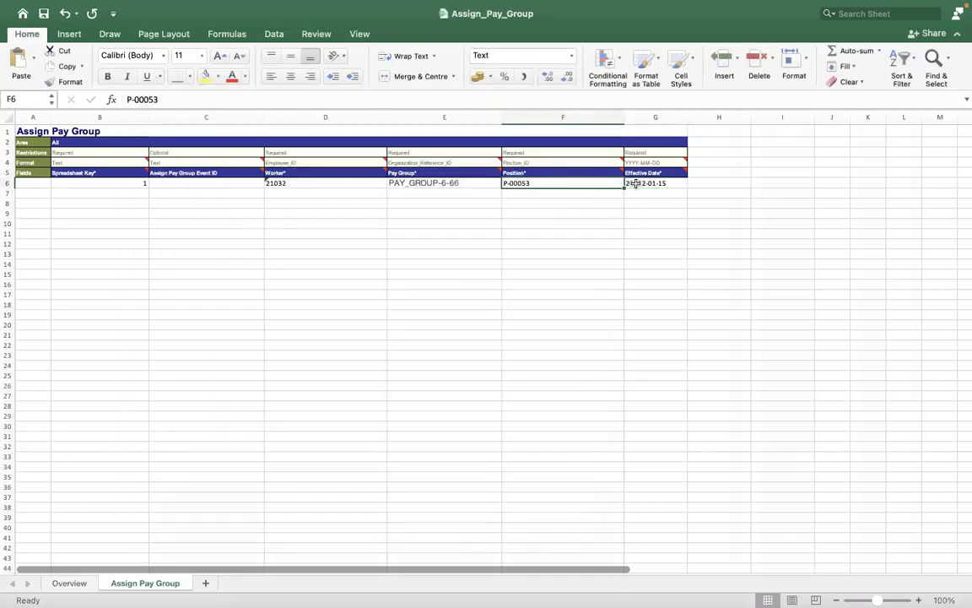
click(636, 184)
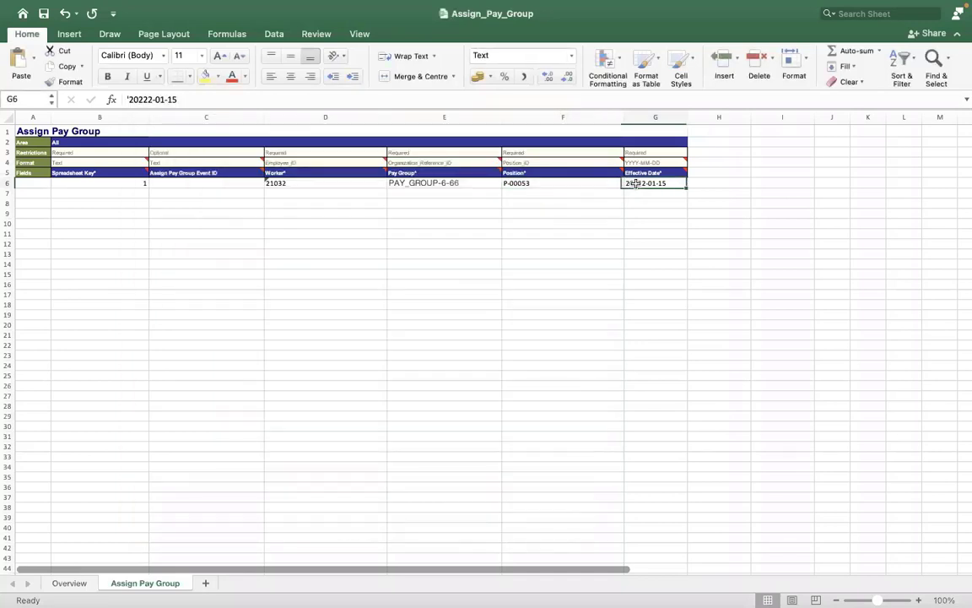
click(144, 100)
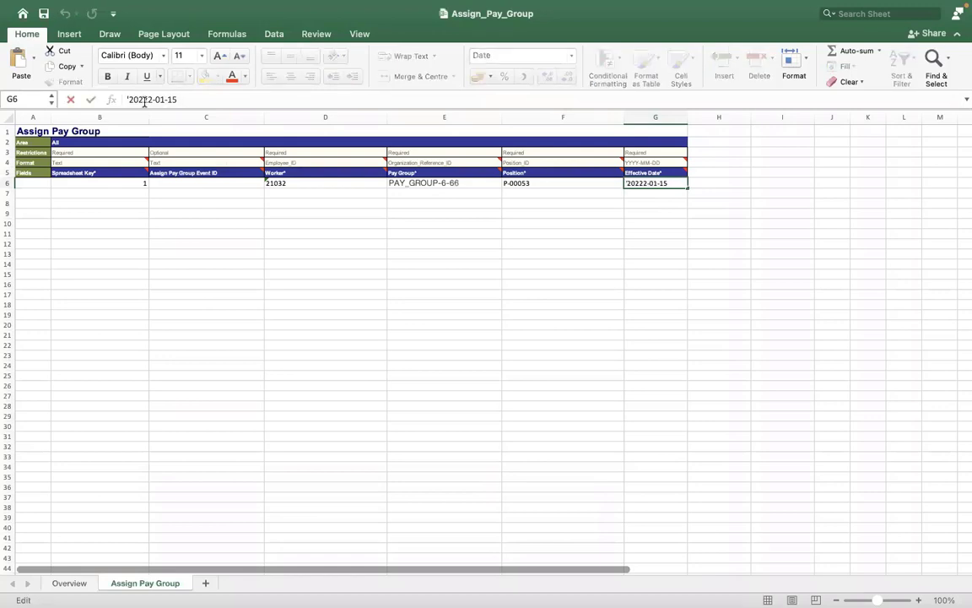
- Delete the extra 2 so G6's Effective Date reads 2022-01-15, then recheck the cell
key(BackSpace)
click(208, 234)
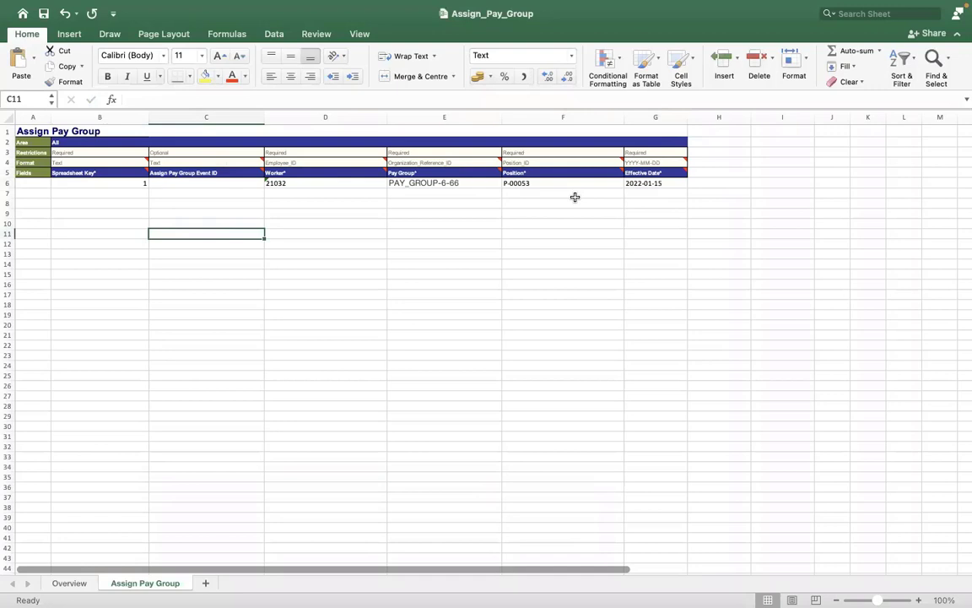
click(637, 183)
click(203, 100)
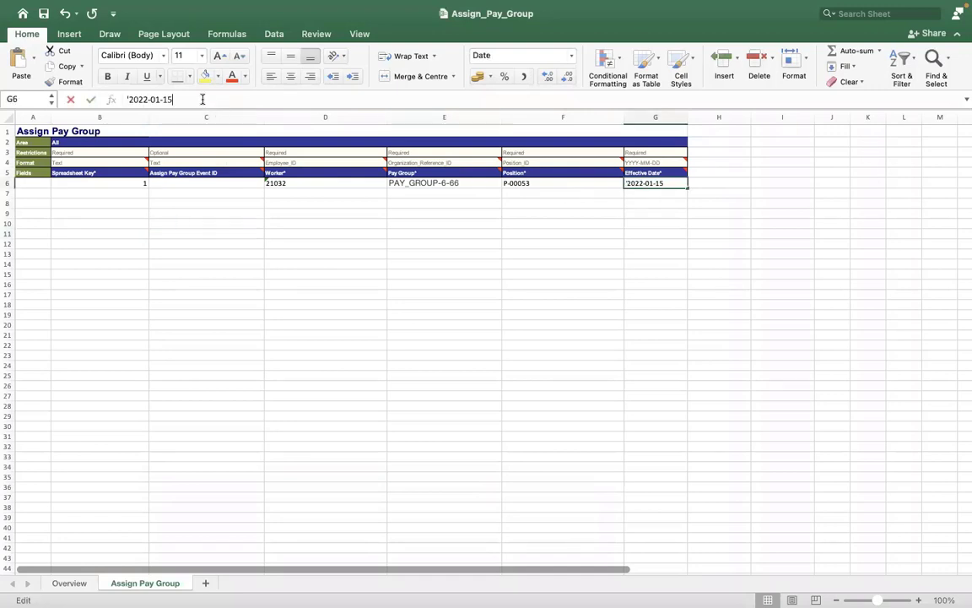
click(254, 272)
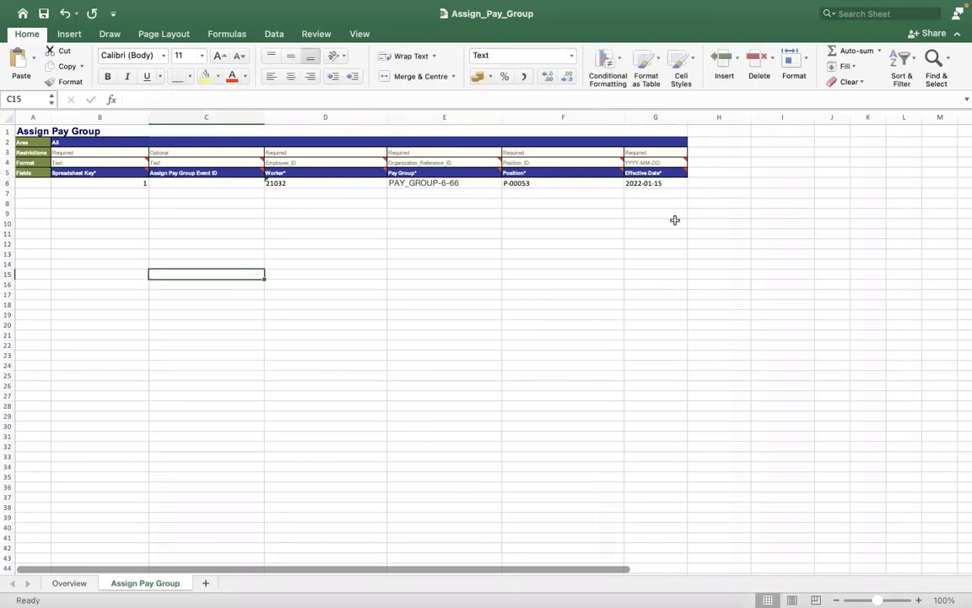
click(638, 186)
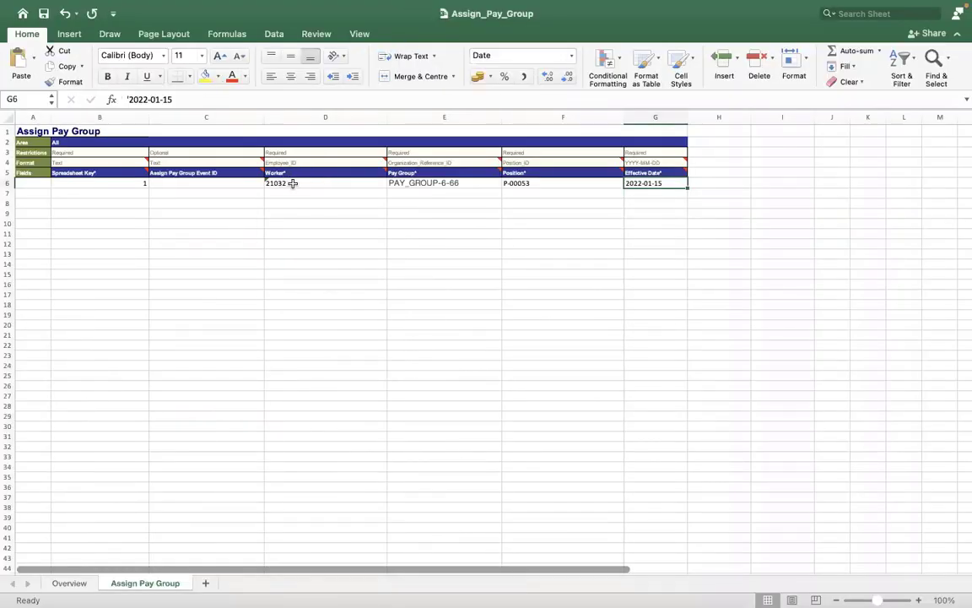
- Check Worker ID 21032 in D6 and pay group PAY_GROUP-6-66 in E6
click(292, 183)
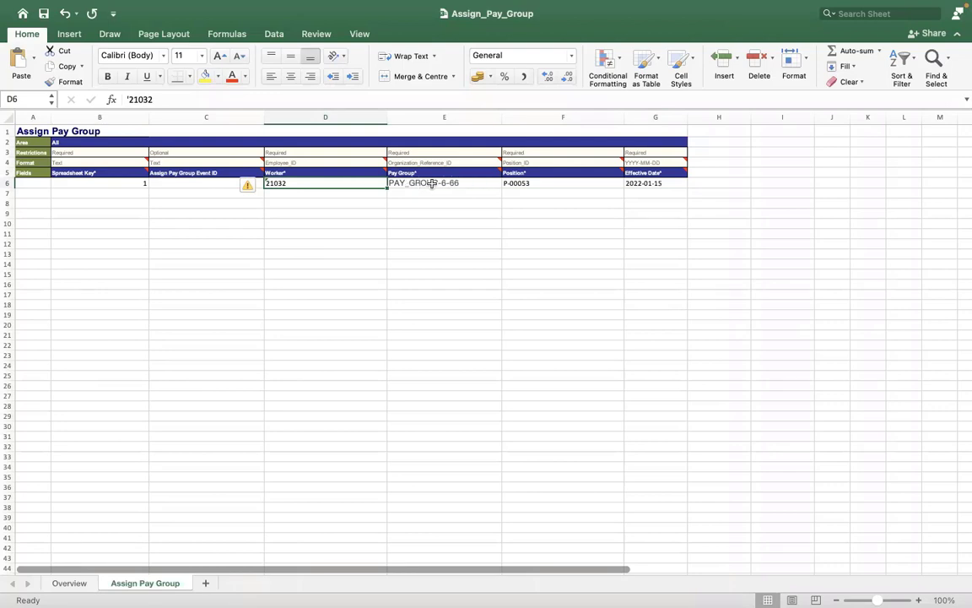
key(Right)
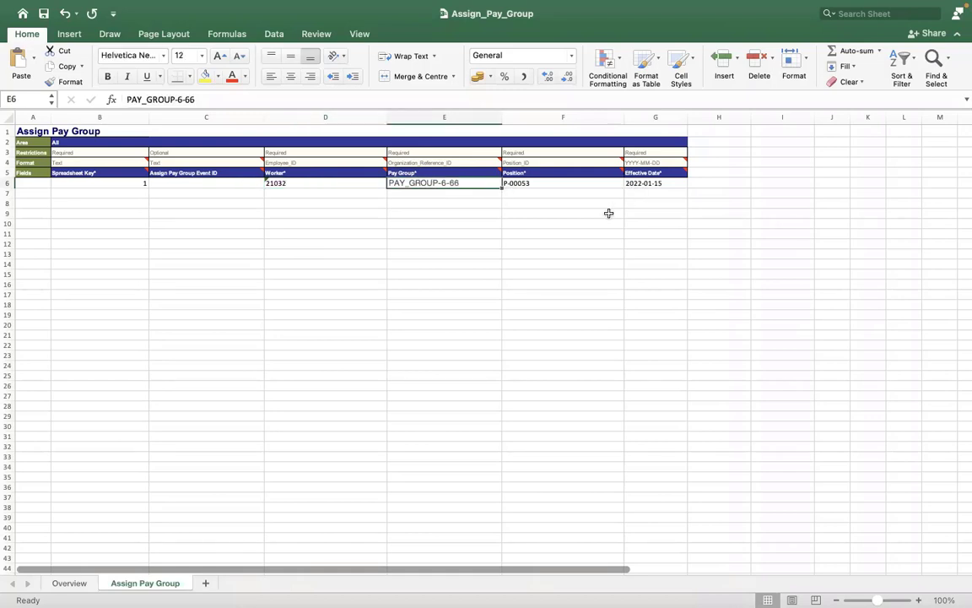
click(623, 209)
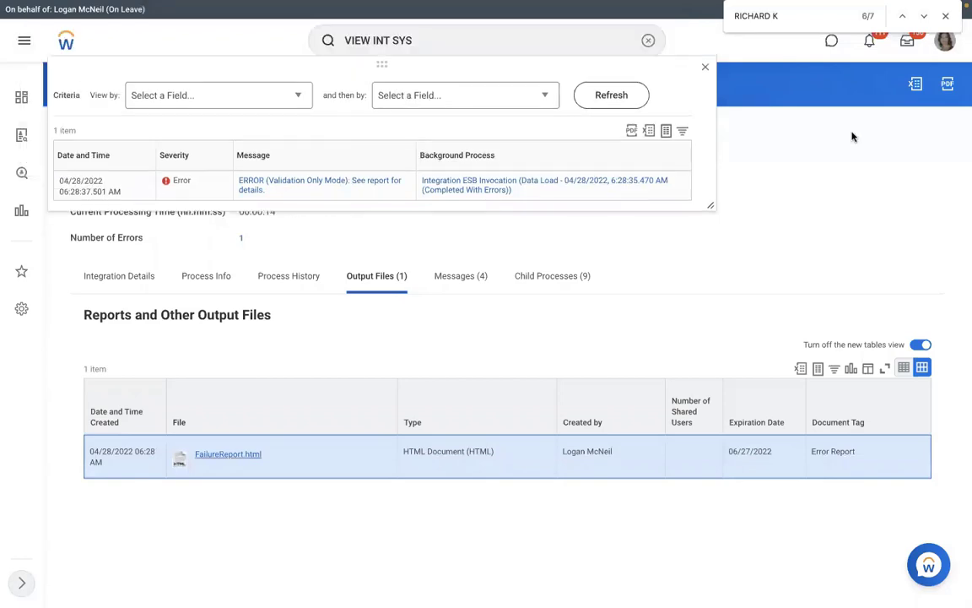
- Close the errors list and open the RMS - Assign Pay Group integration system's actions from Integration Details
click(759, 145)
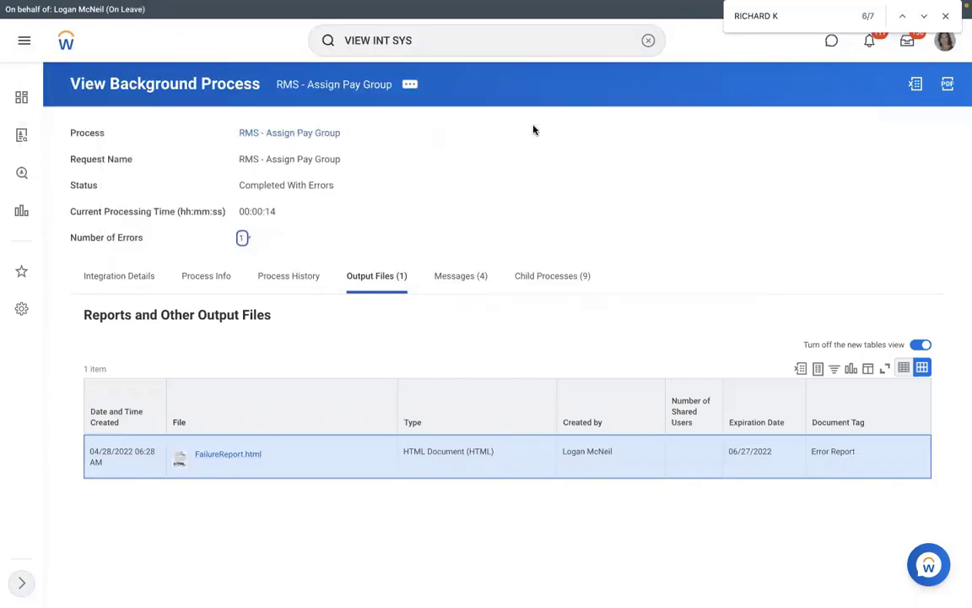
click(148, 277)
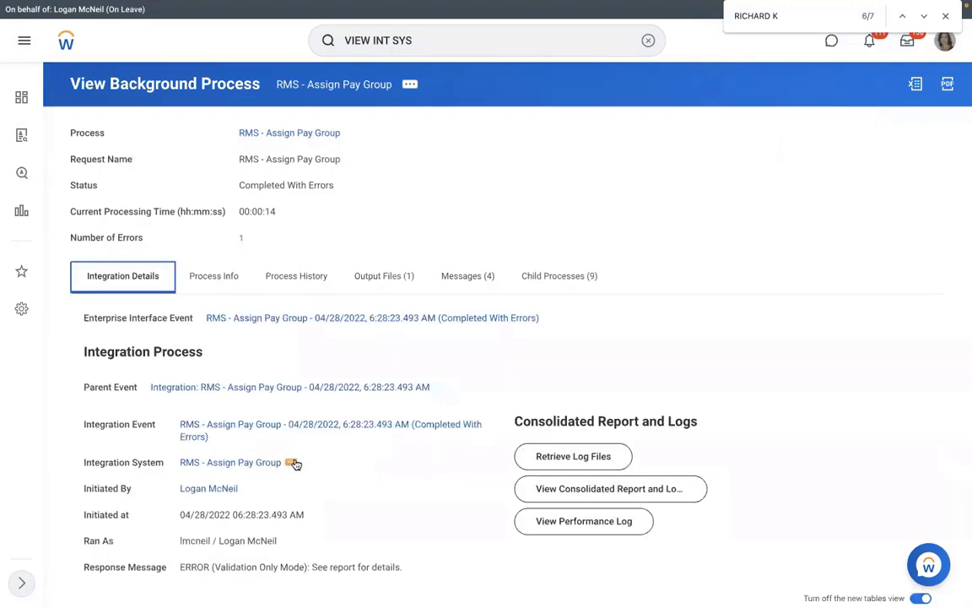
click(292, 463)
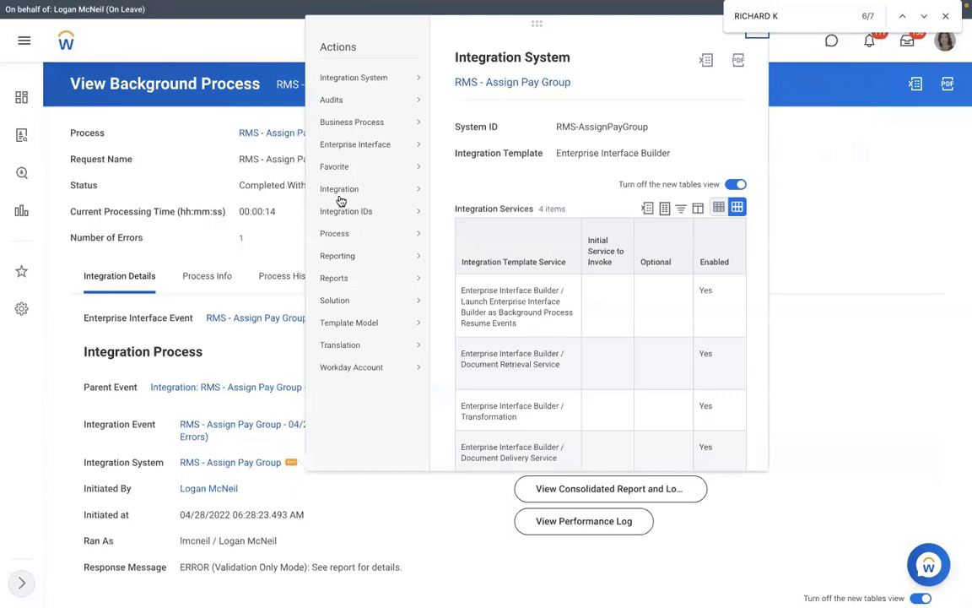
- Run the integration now with a newly uploaded Assign_Pay_Group.xlsx attachment and Add Errors to Attachment on
mouse_move(413, 189)
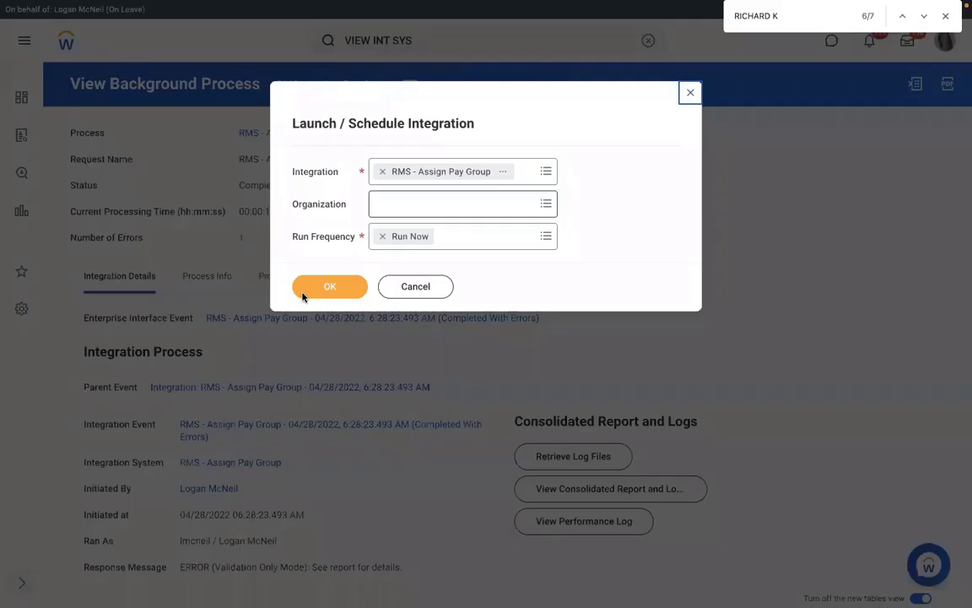
click(306, 291)
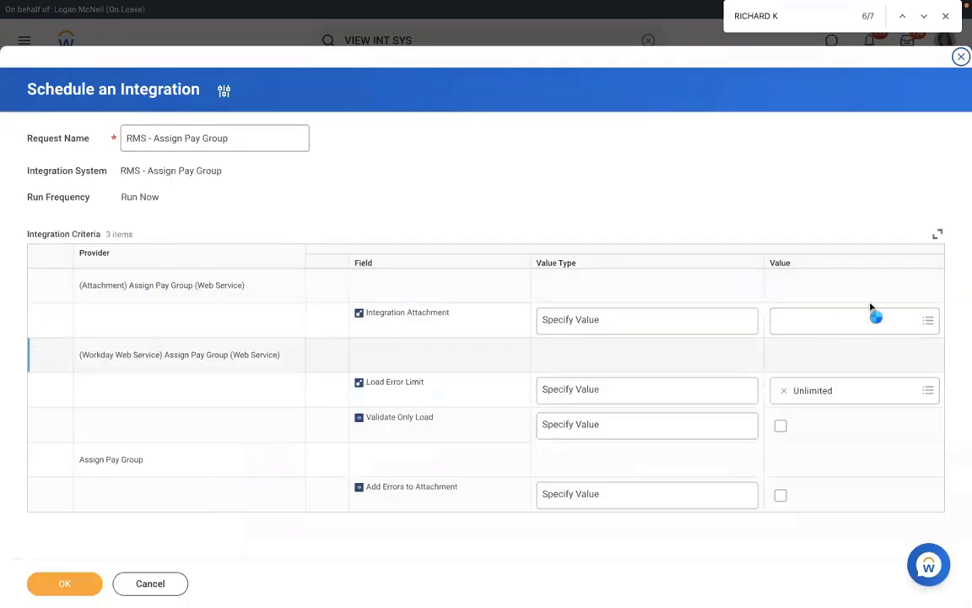
click(844, 312)
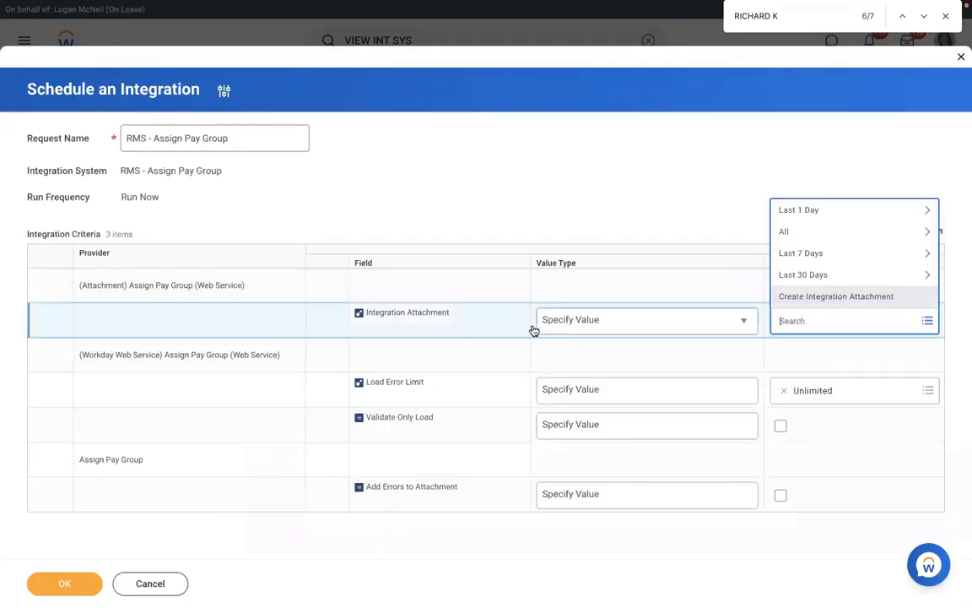
click(835, 296)
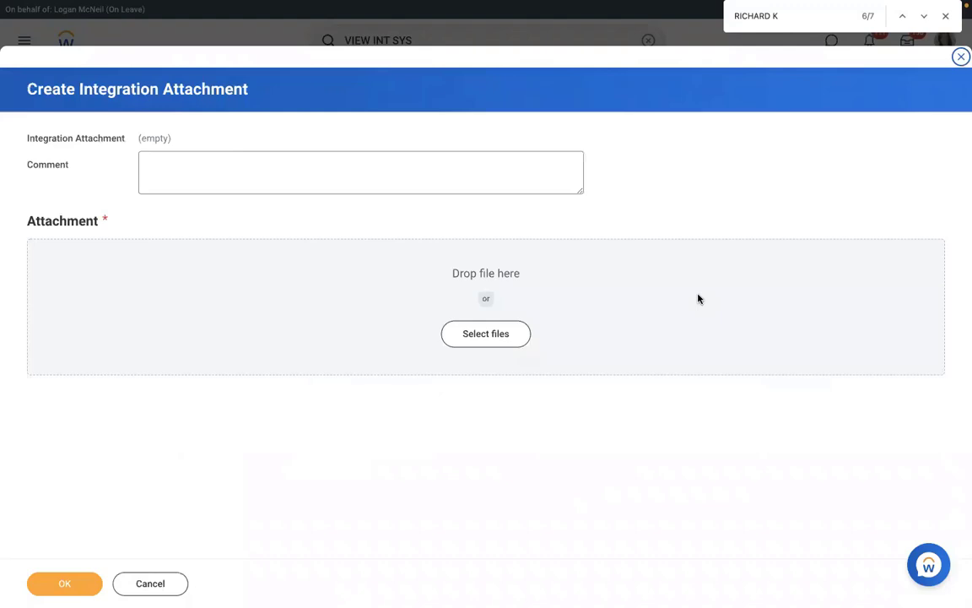
click(62, 584)
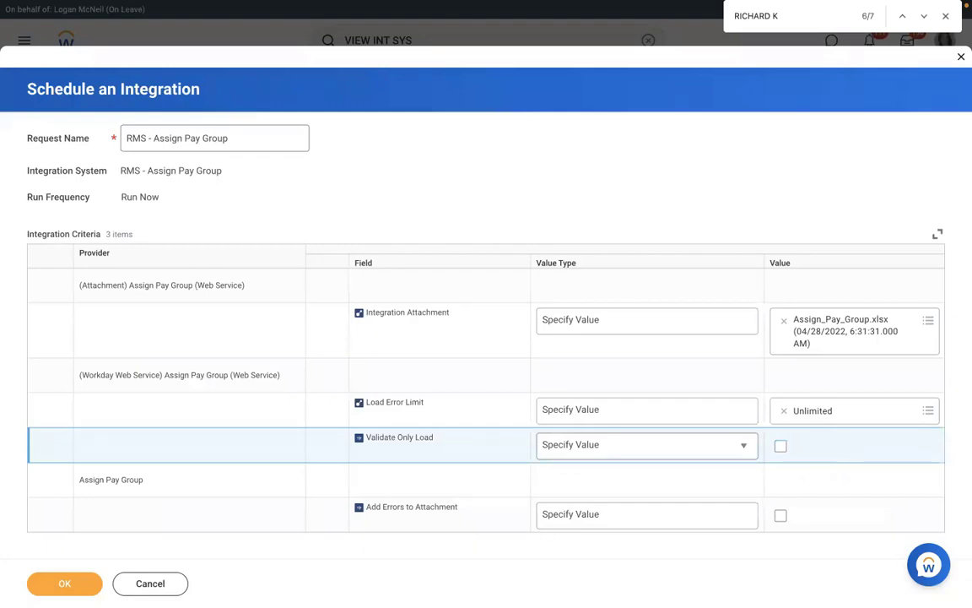
click(780, 514)
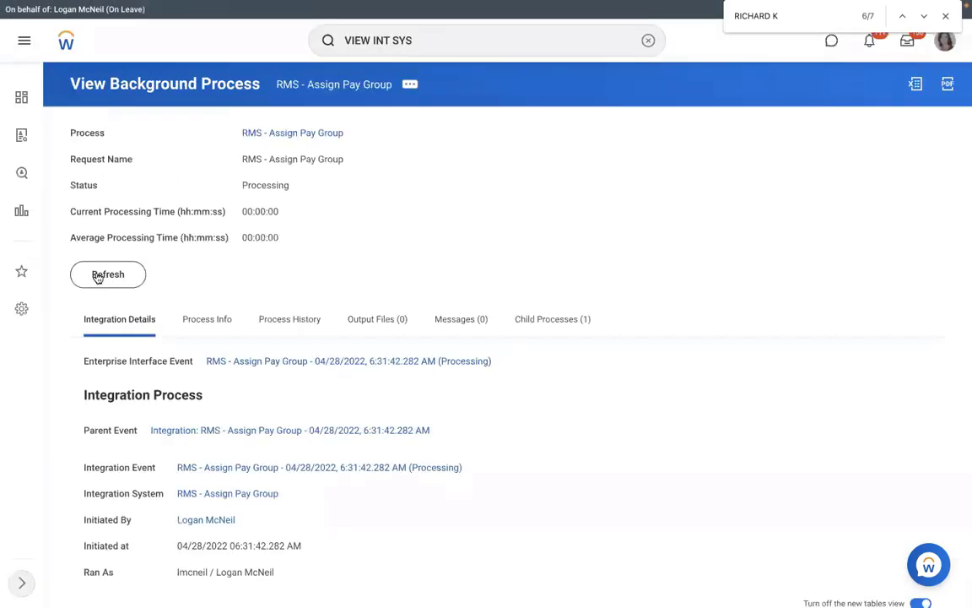
- Refresh the new run repeatedly as it advances to 94% complete, still Processing
click(97, 276)
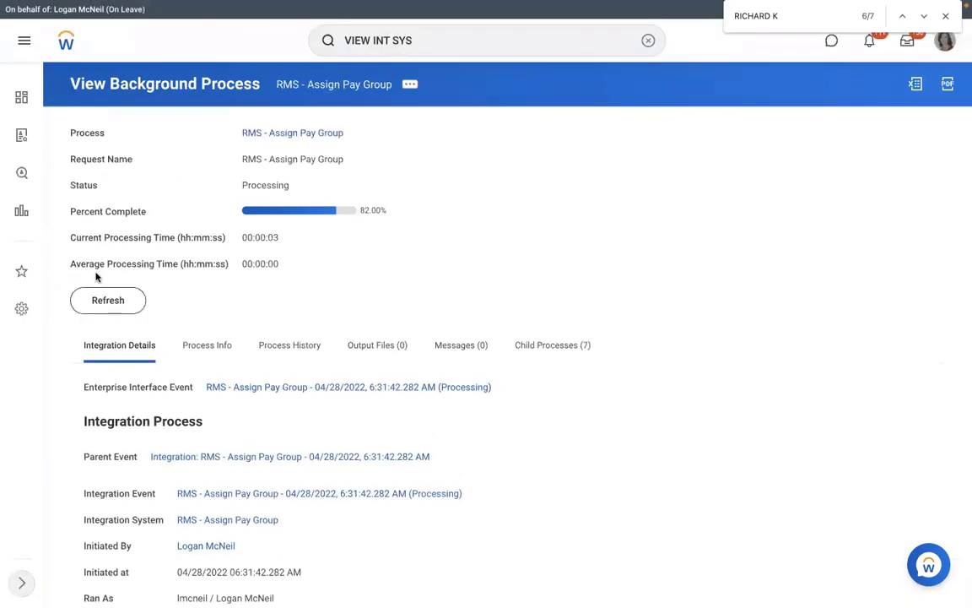
click(99, 304)
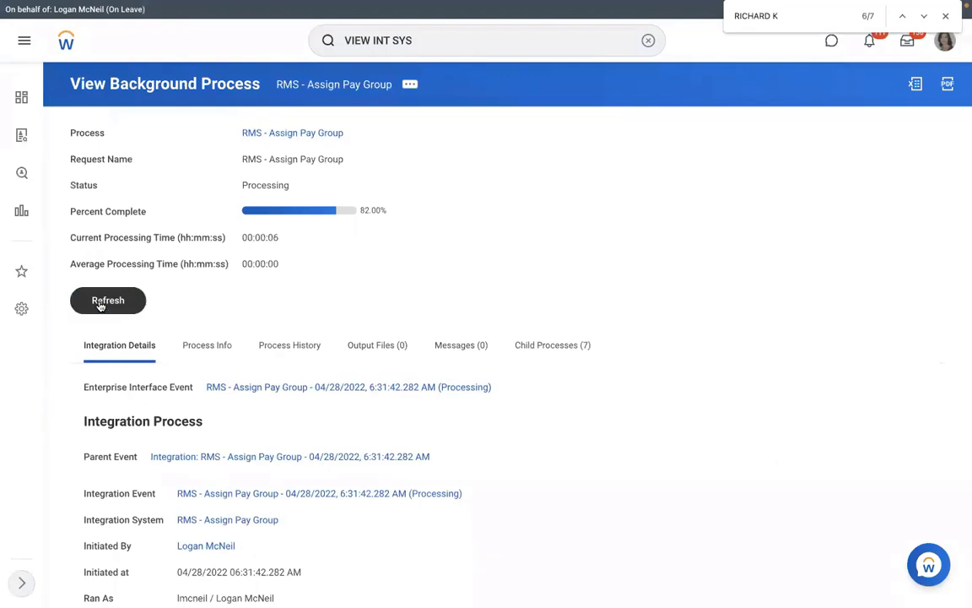
click(100, 304)
click(99, 304)
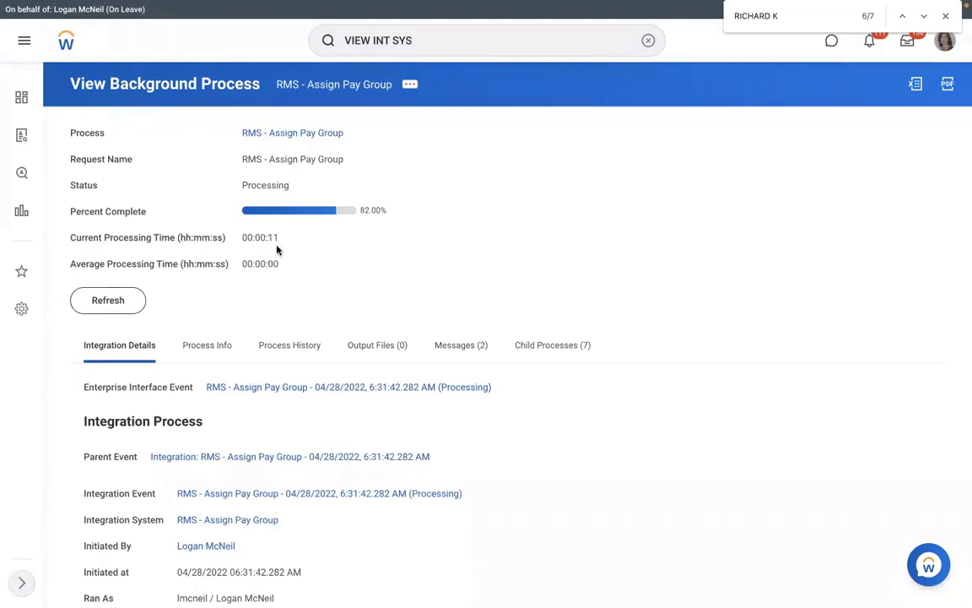
click(102, 303)
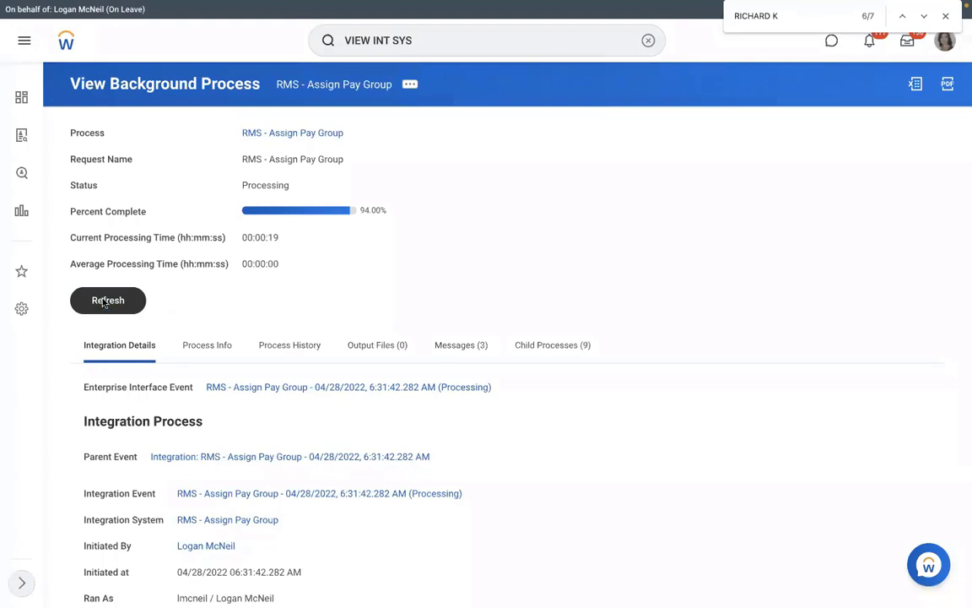
click(104, 303)
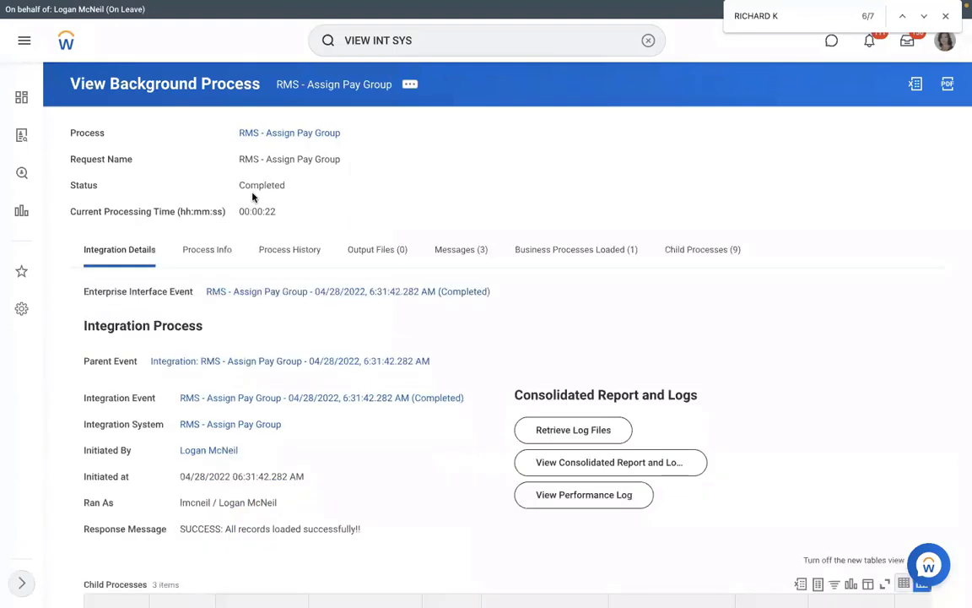
double_click(306, 186)
click(211, 249)
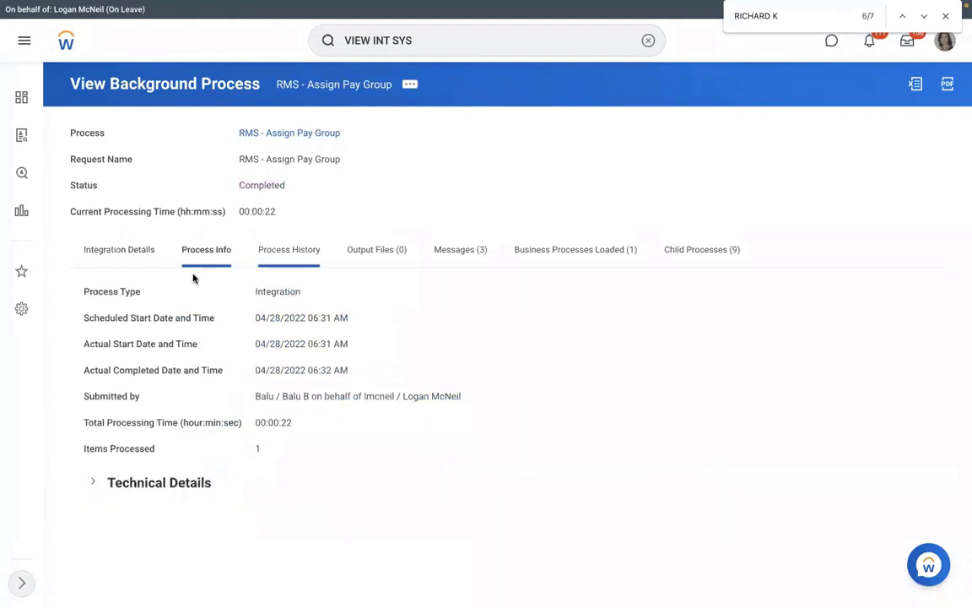
click(119, 249)
scroll(438, 171, down, 1)
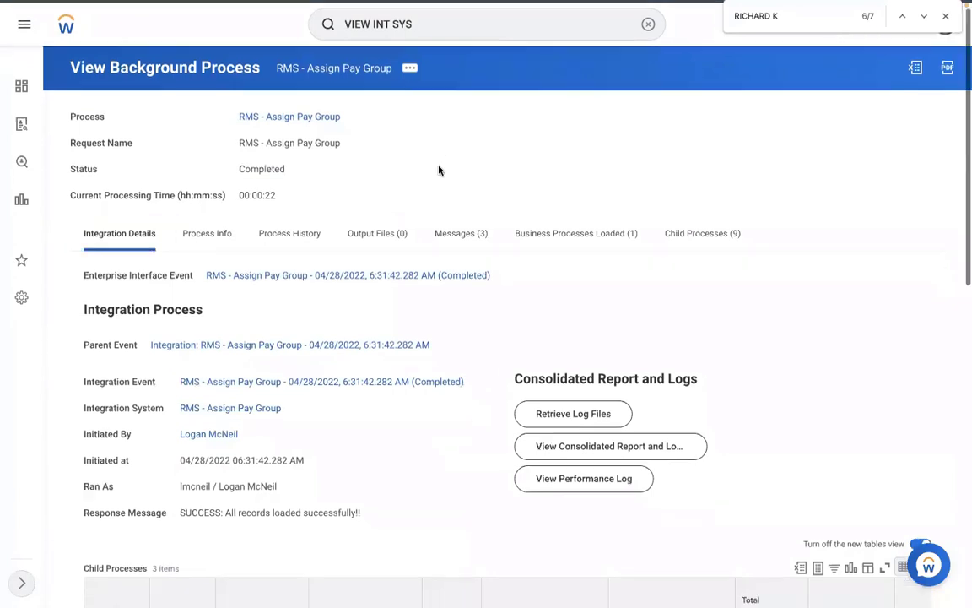
scroll(440, 172, down, 1)
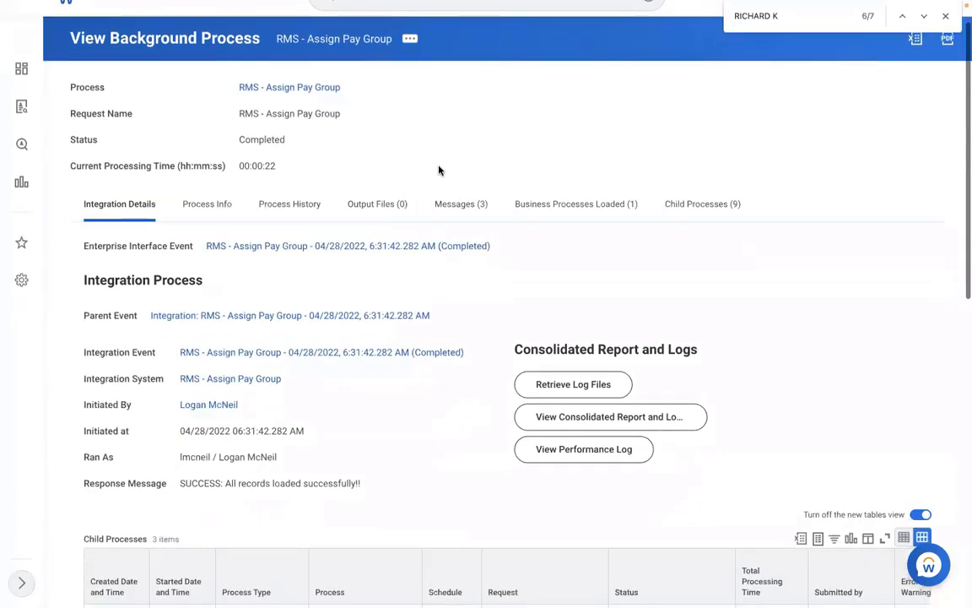
scroll(332, 322, down, 4)
scroll(308, 308, down, 3)
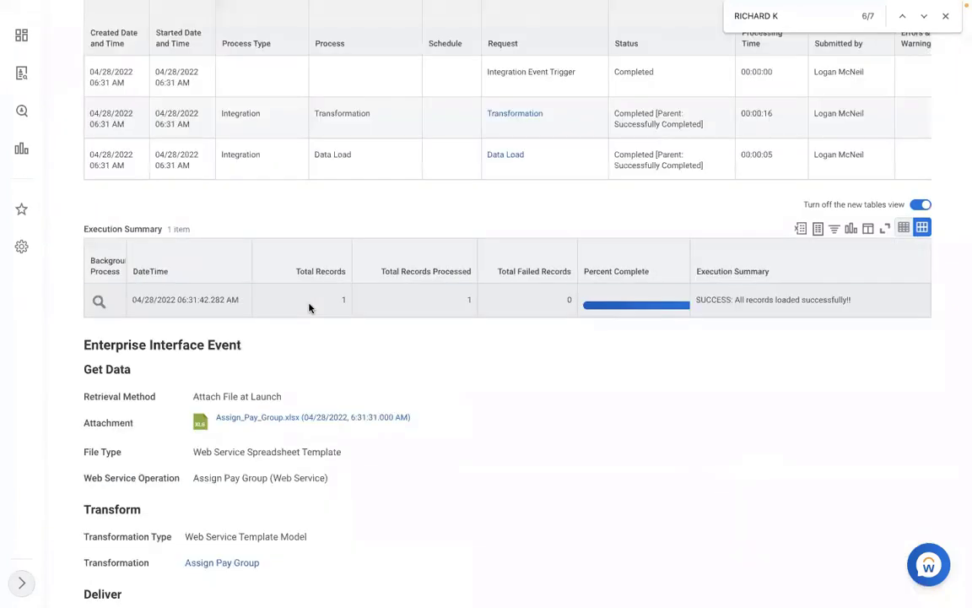
click(311, 308)
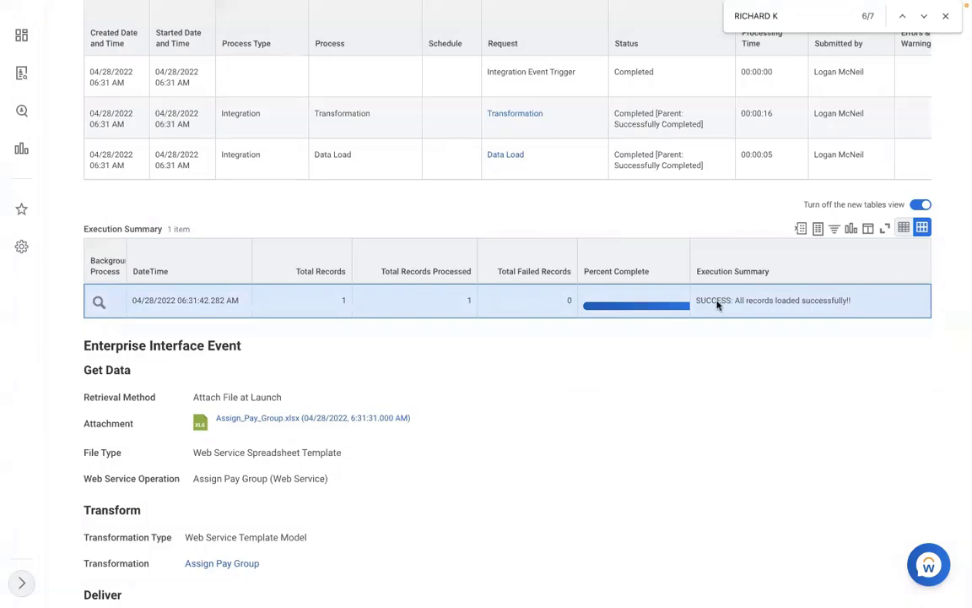
drag(697, 302, 854, 303)
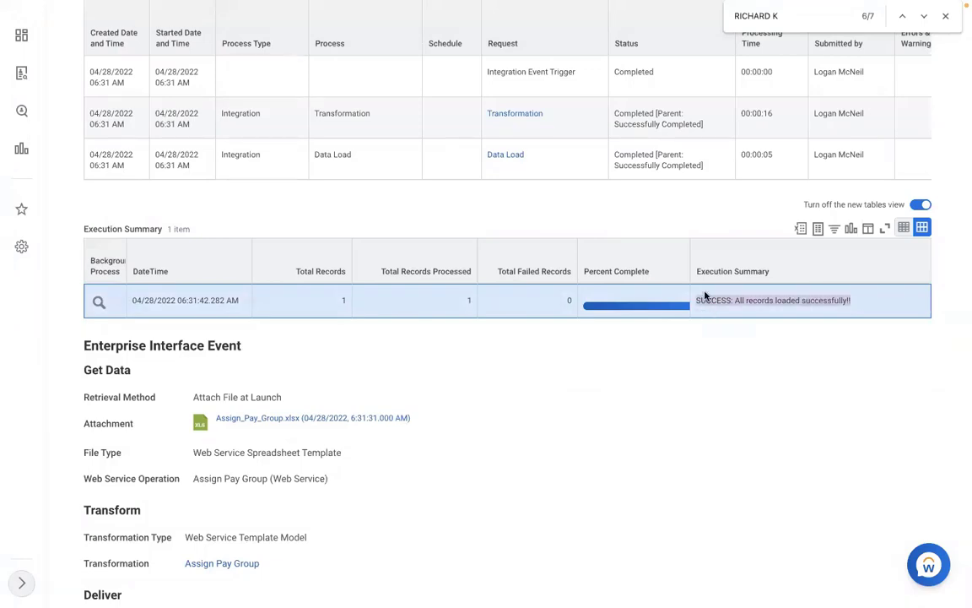
click(854, 304)
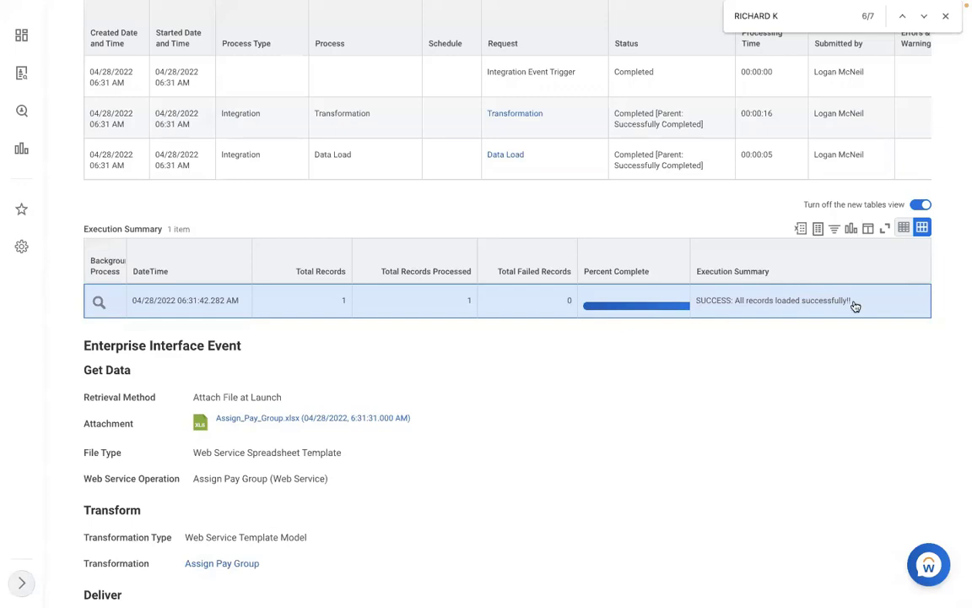
scroll(855, 304, up, 3)
scroll(855, 304, up, 6)
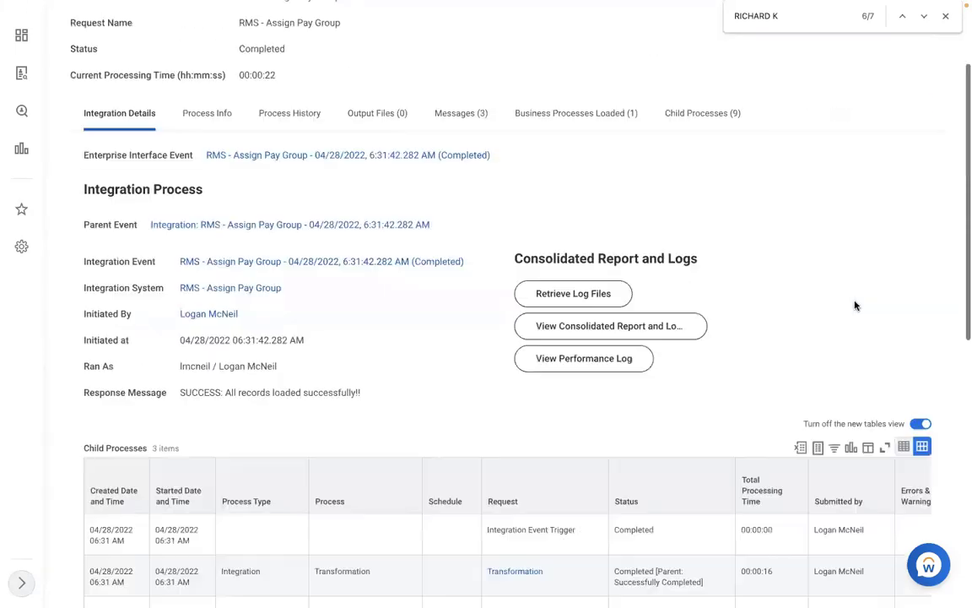
scroll(661, 76, up, 3)
click(646, 42)
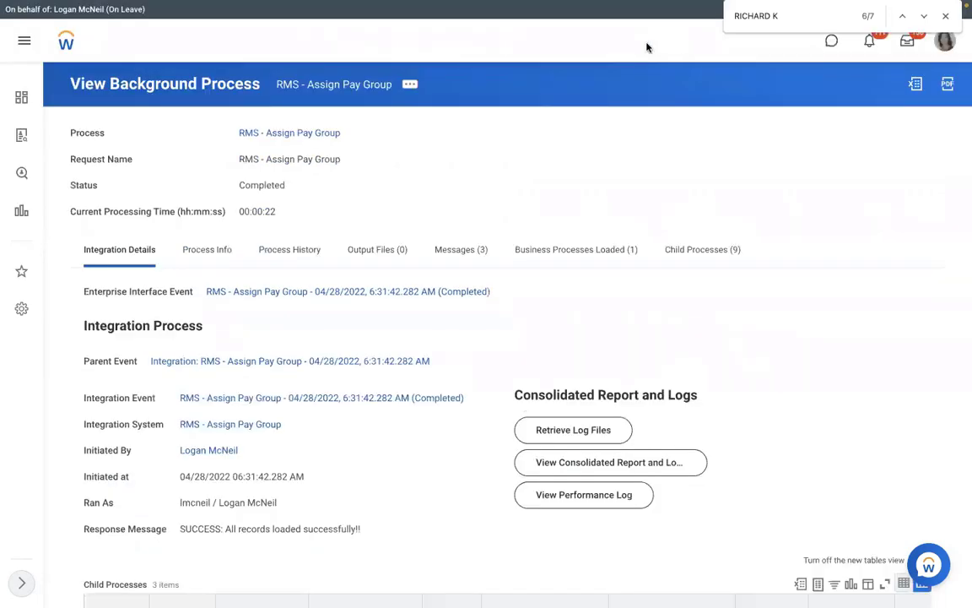
- Open View Pay Group for the RMS - Monthly PYG pay group
text(VIEW PAY)
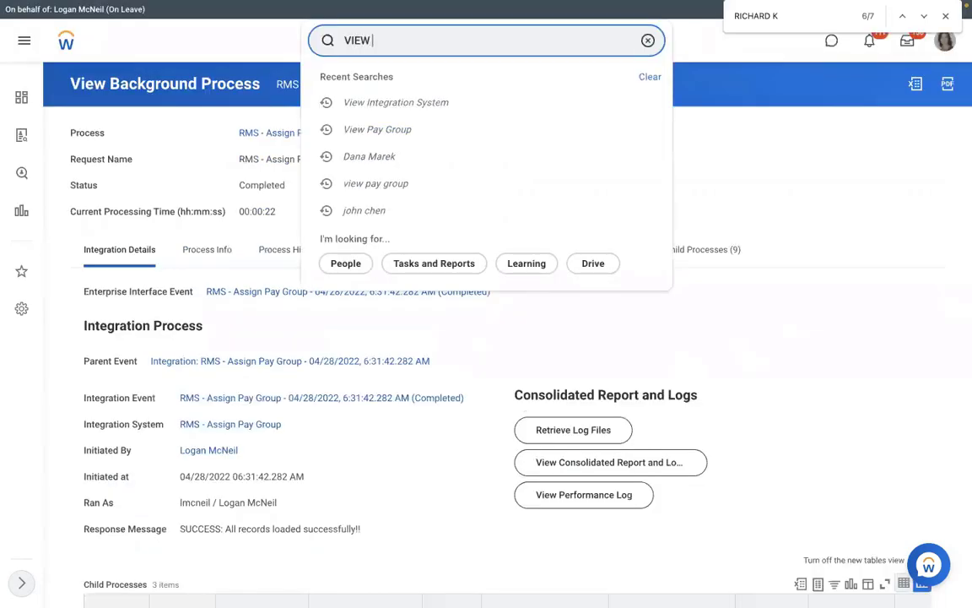
text( GROUP)
click(455, 80)
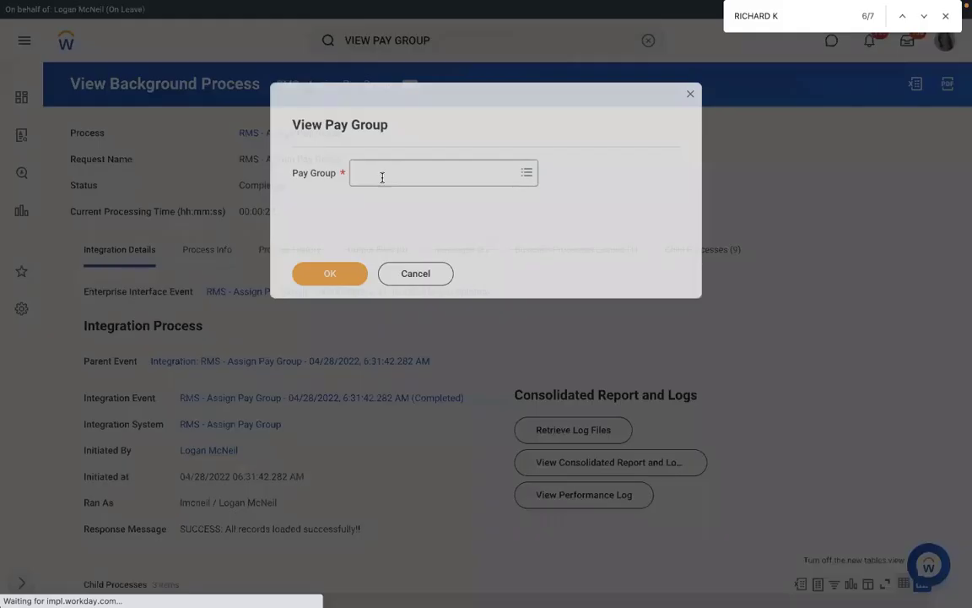
click(382, 173)
text(RBS)
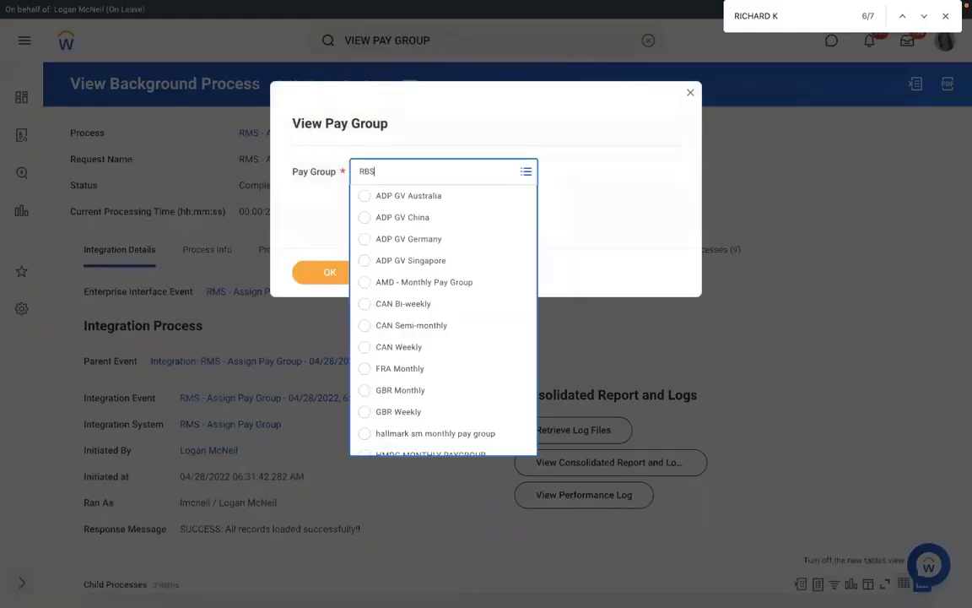
key(BackSpace)
key(BackSpace)
text(MS)
key(Return)
click(321, 272)
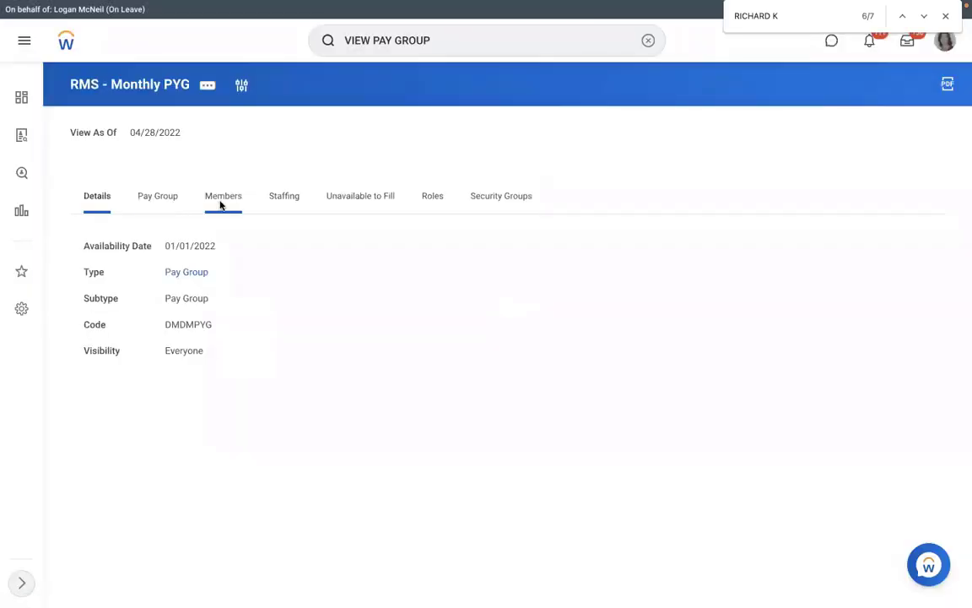
- Show its 4 members, then switch over to the Excel and Word desktops
click(221, 203)
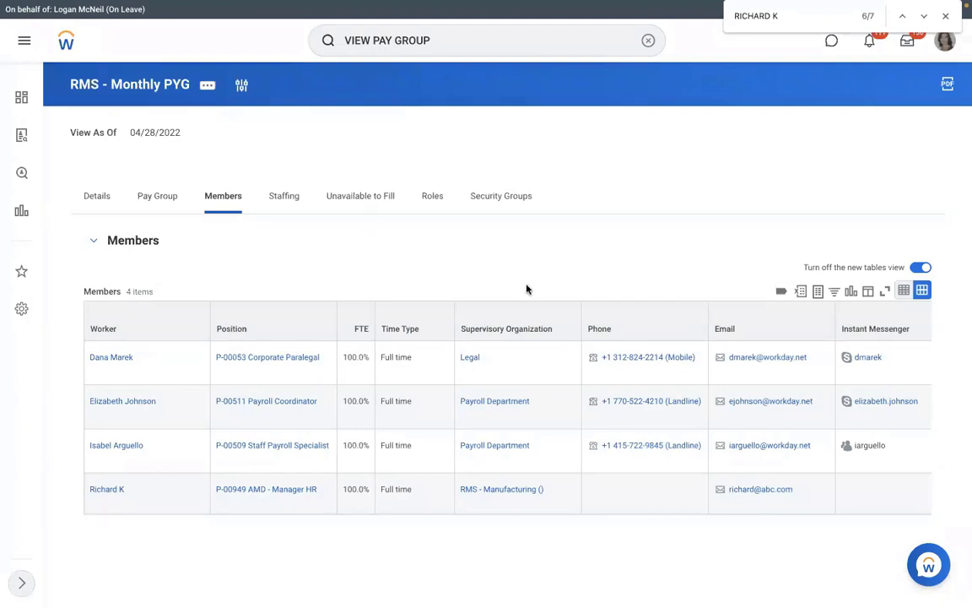
key(ctrl+Left)
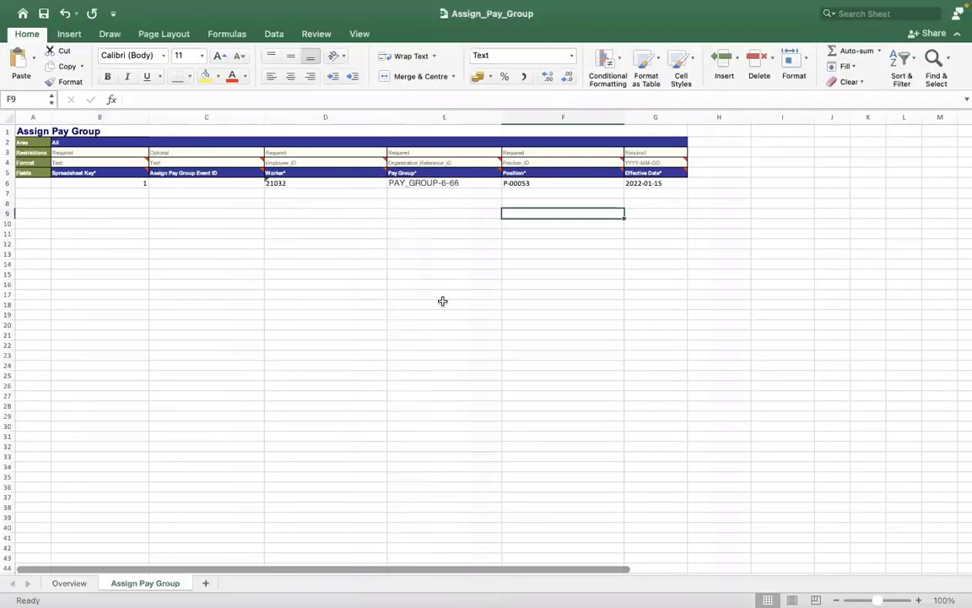
key(ctrl+Right)
key(ctrl+Right)
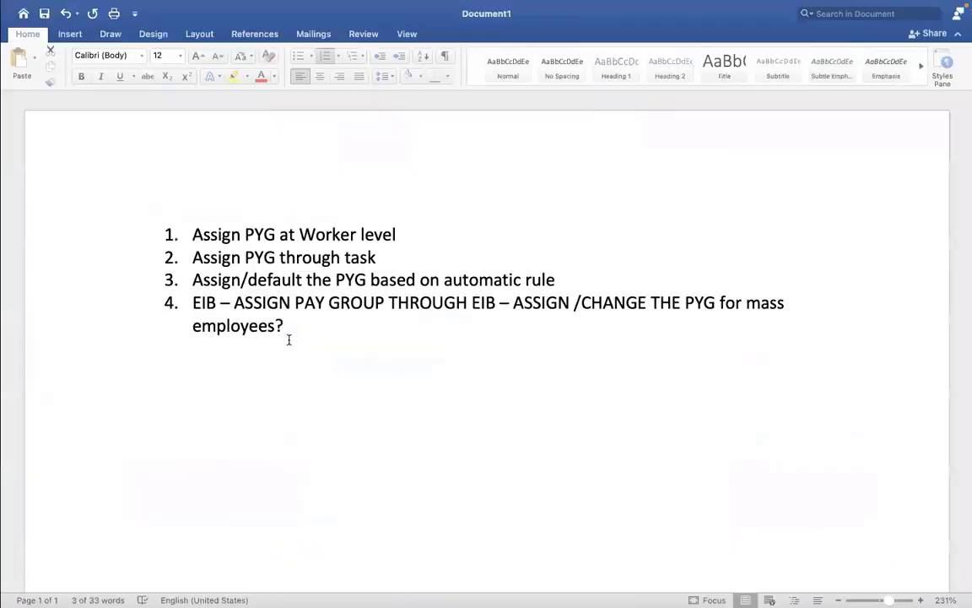